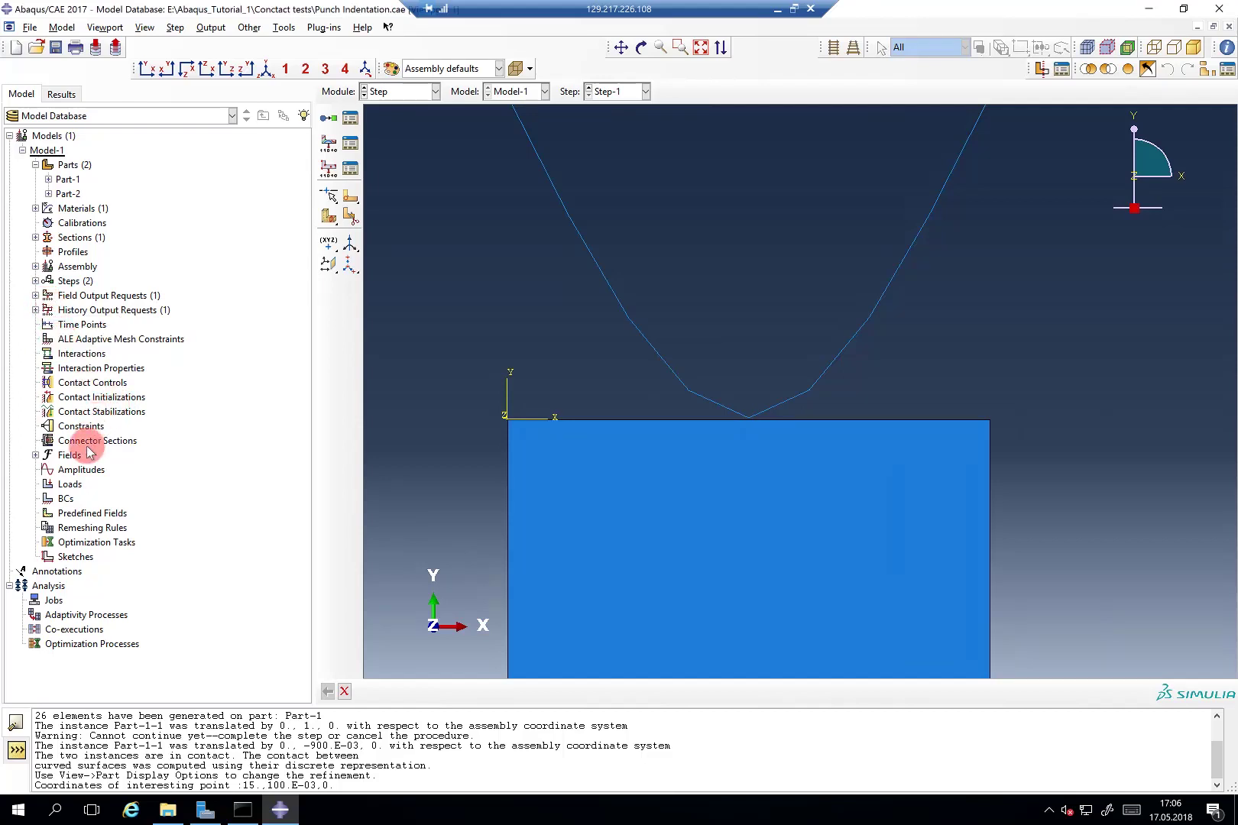
Start a surface-to-surface contact (Standard) interaction in Step-1 with the yellow side of the punch curve as the master surface.
{"action": "double_click", "coordinate": [90, 355]}
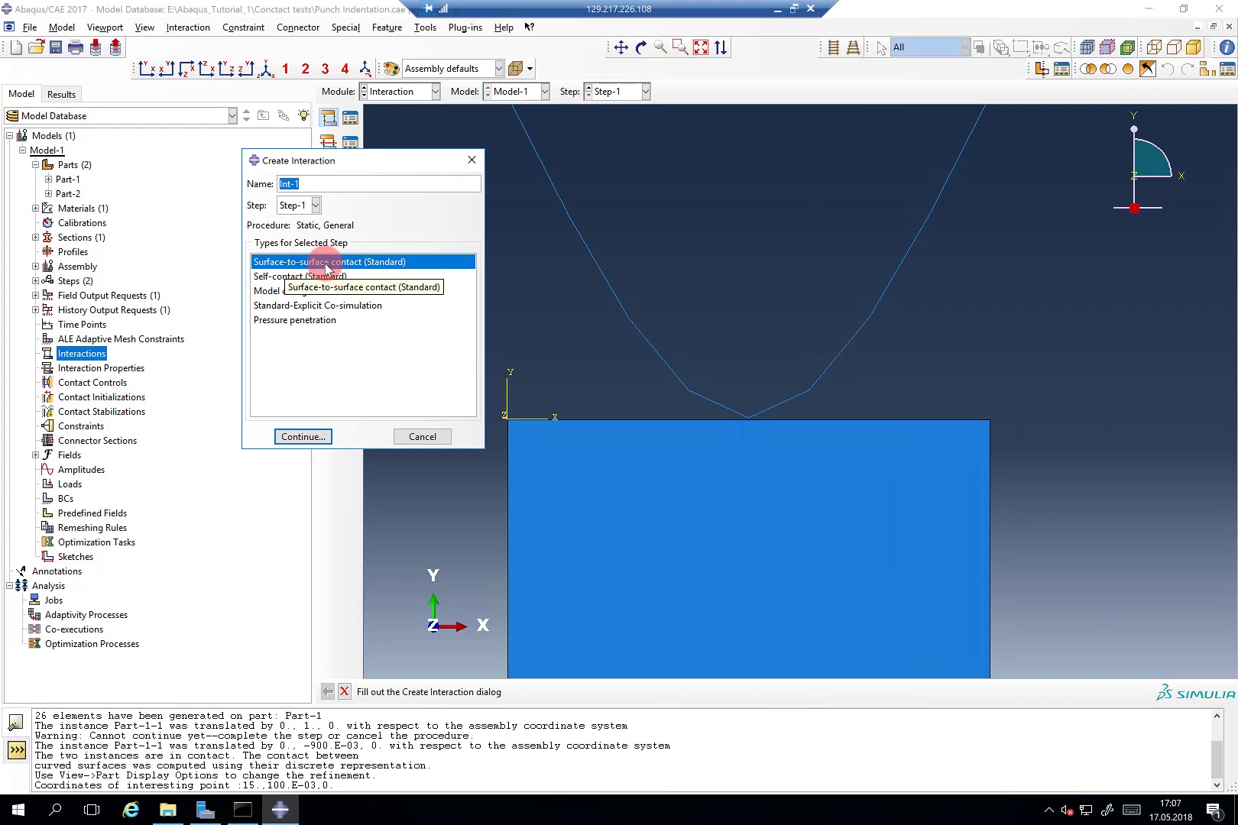
{"action": "left_click", "coordinate": [313, 437]}
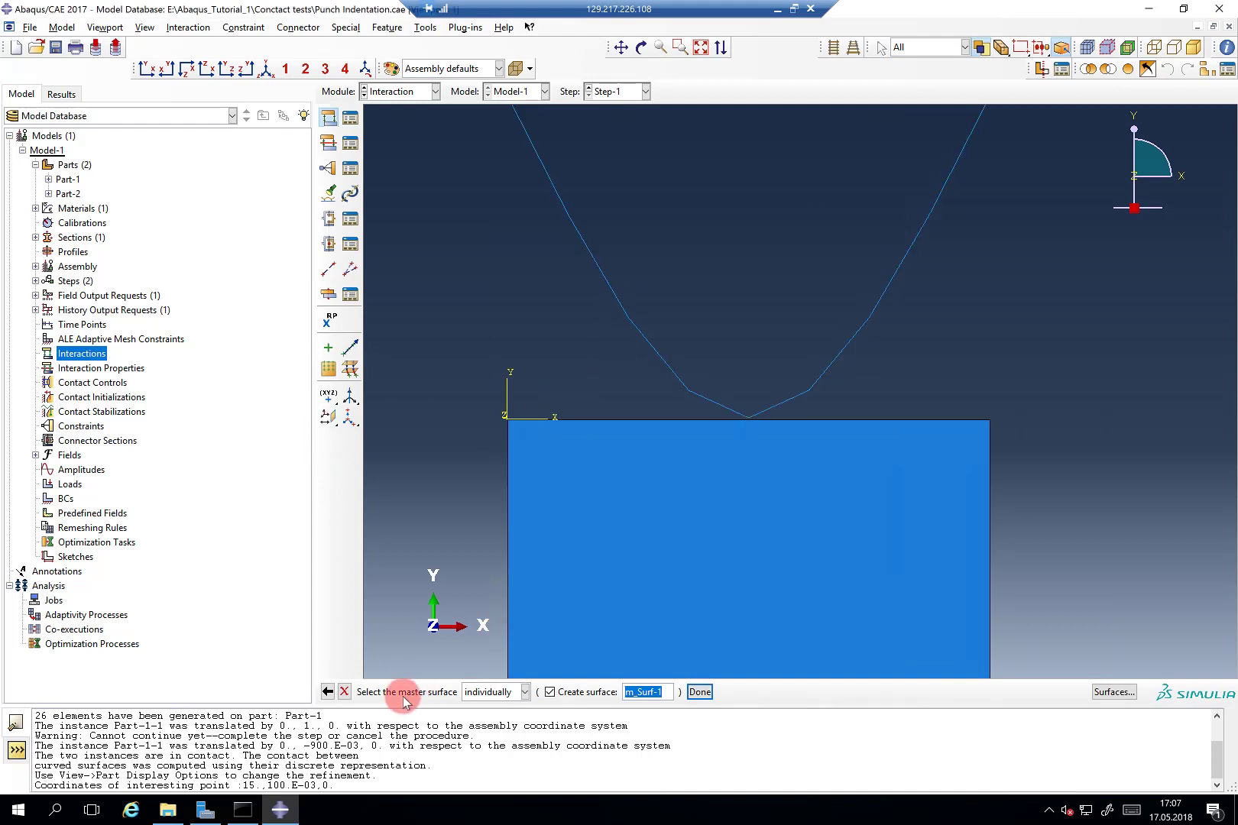
{"action": "left_click", "coordinate": [623, 312]}
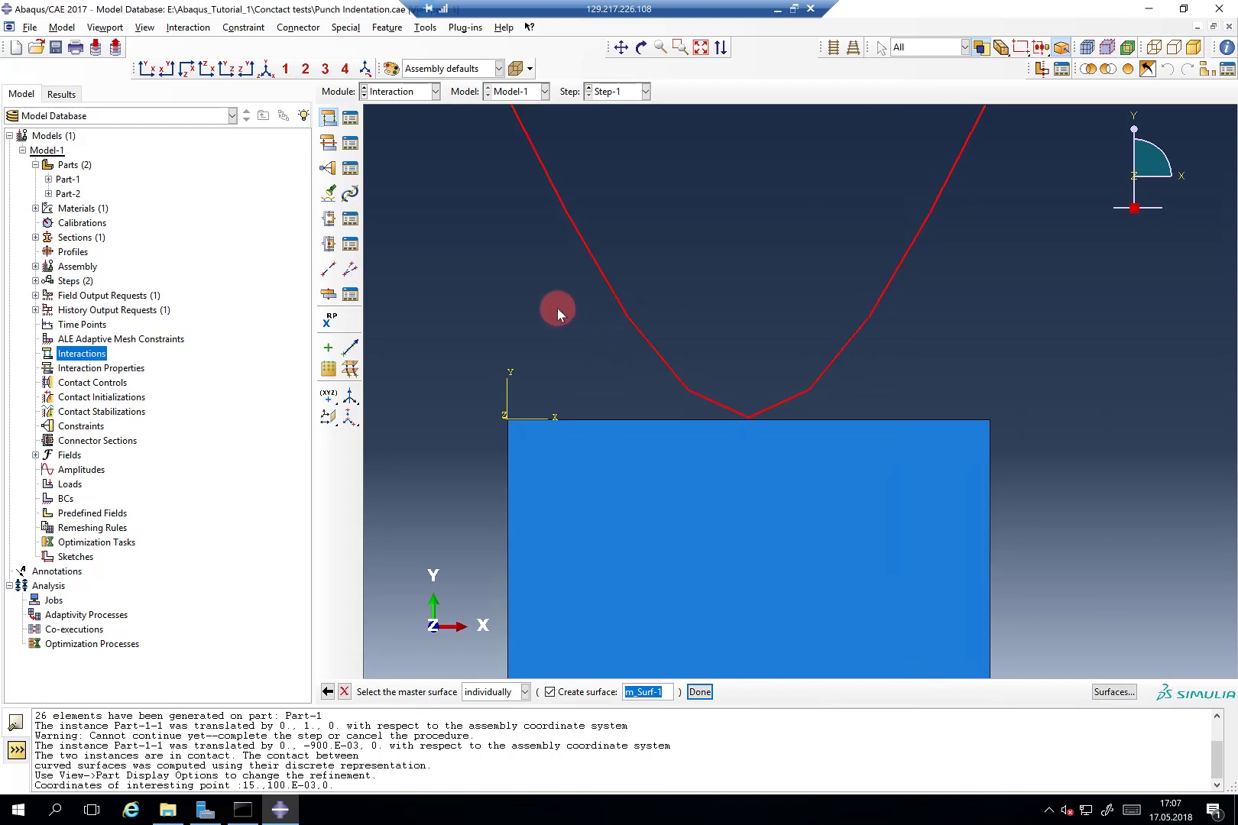
{"action": "middle_click", "coordinate": [512, 306]}
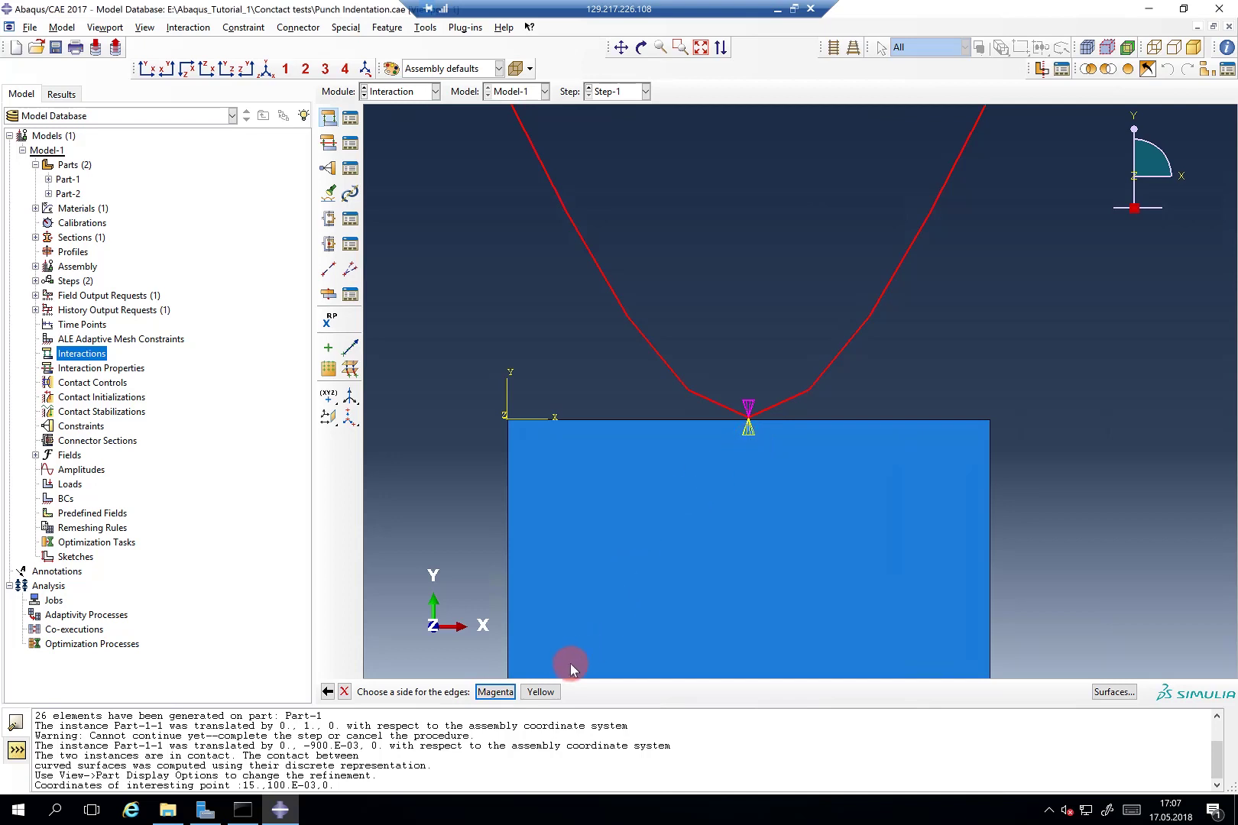
{"action": "left_click", "coordinate": [542, 692]}
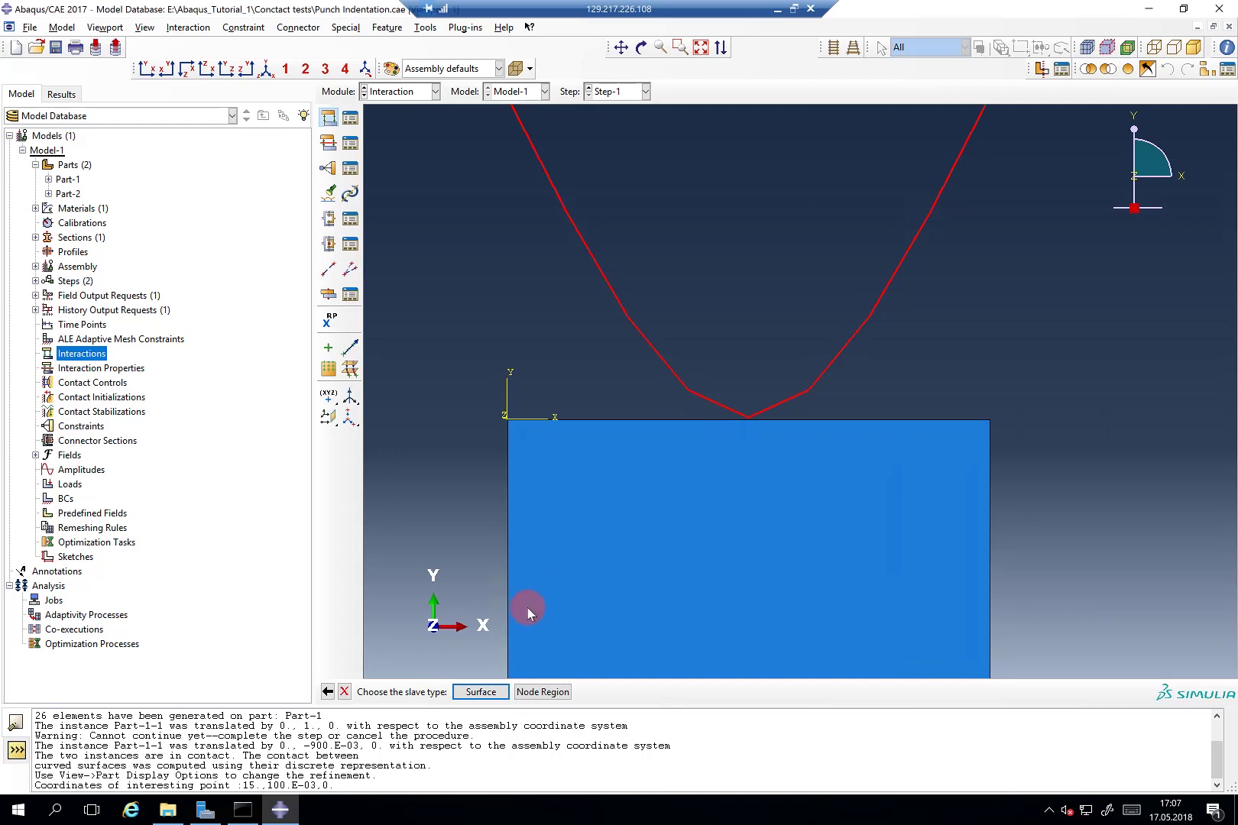
Assign the block's upper edge as the slave surface and use the Surface to surface discretization method.
{"action": "left_click", "coordinate": [481, 691]}
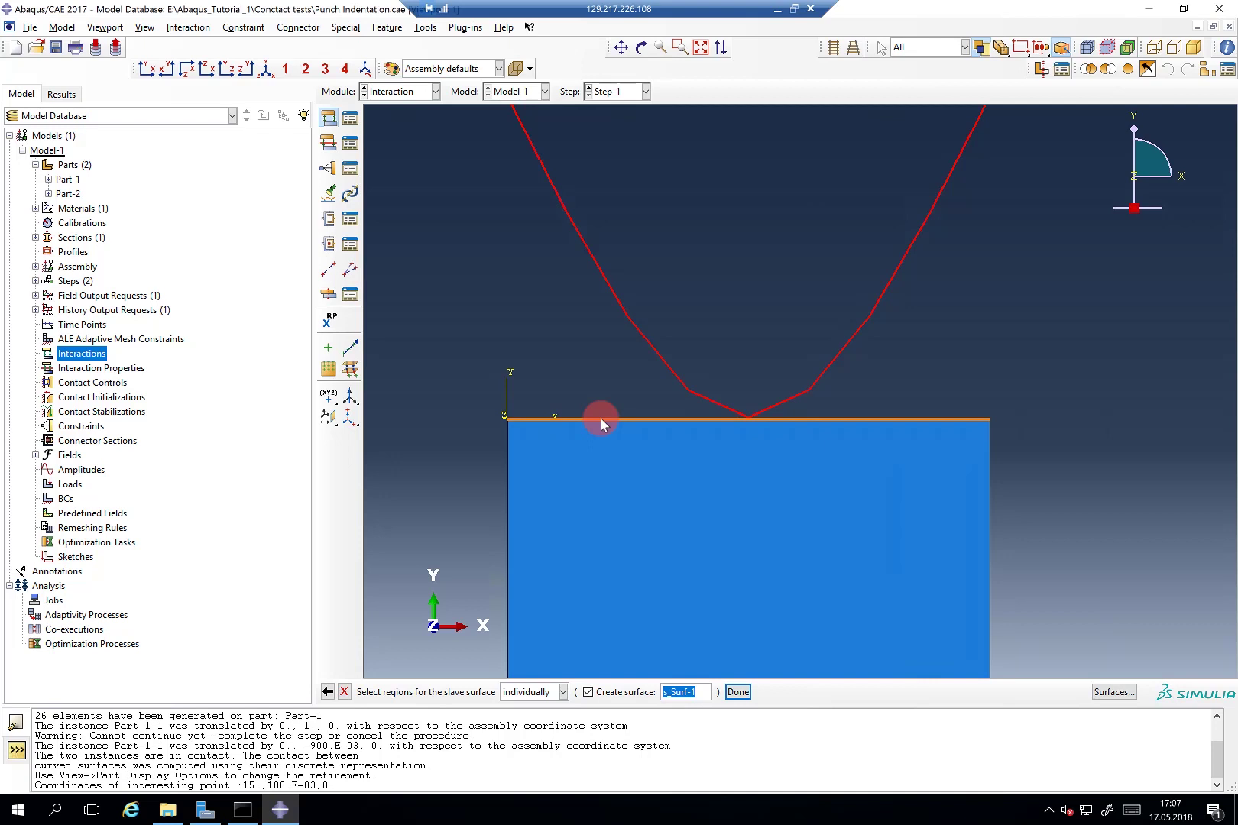
{"action": "left_click", "coordinate": [600, 416]}
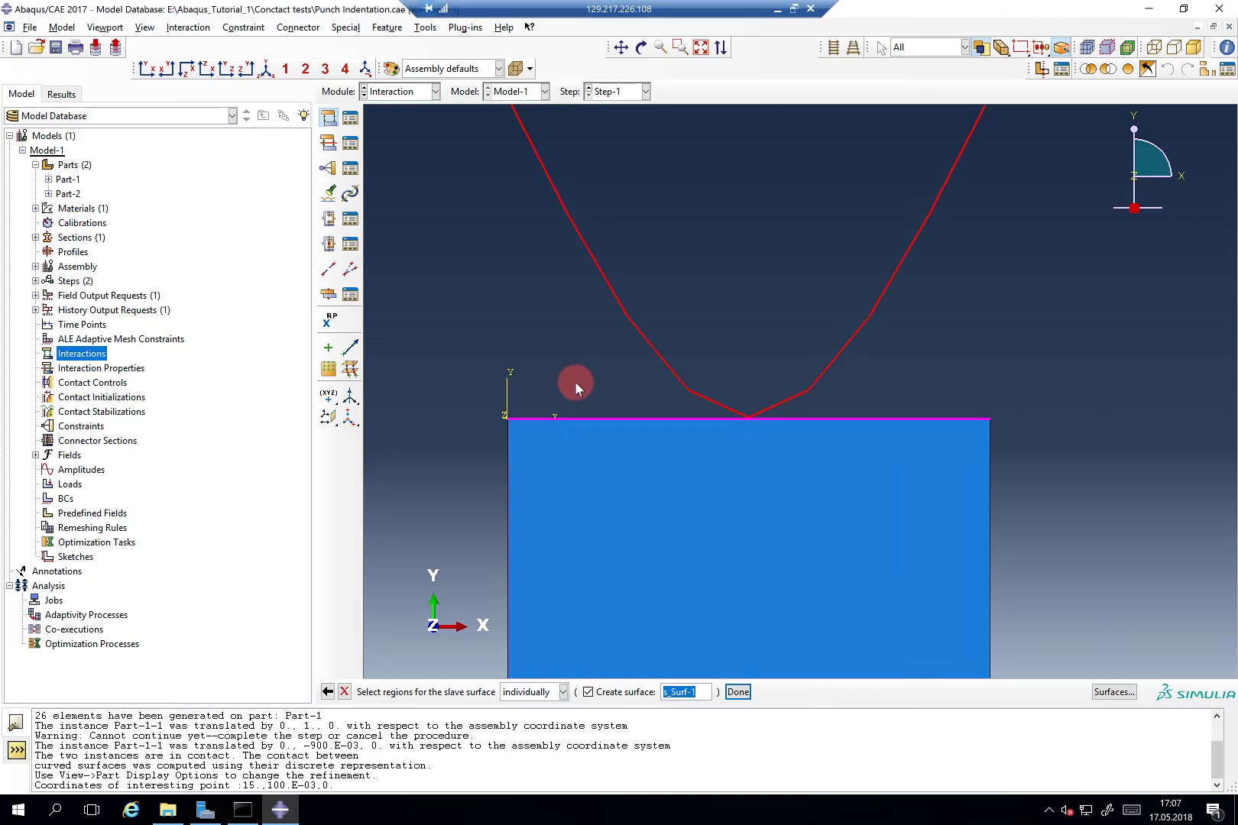
{"action": "middle_click", "coordinate": [575, 381]}
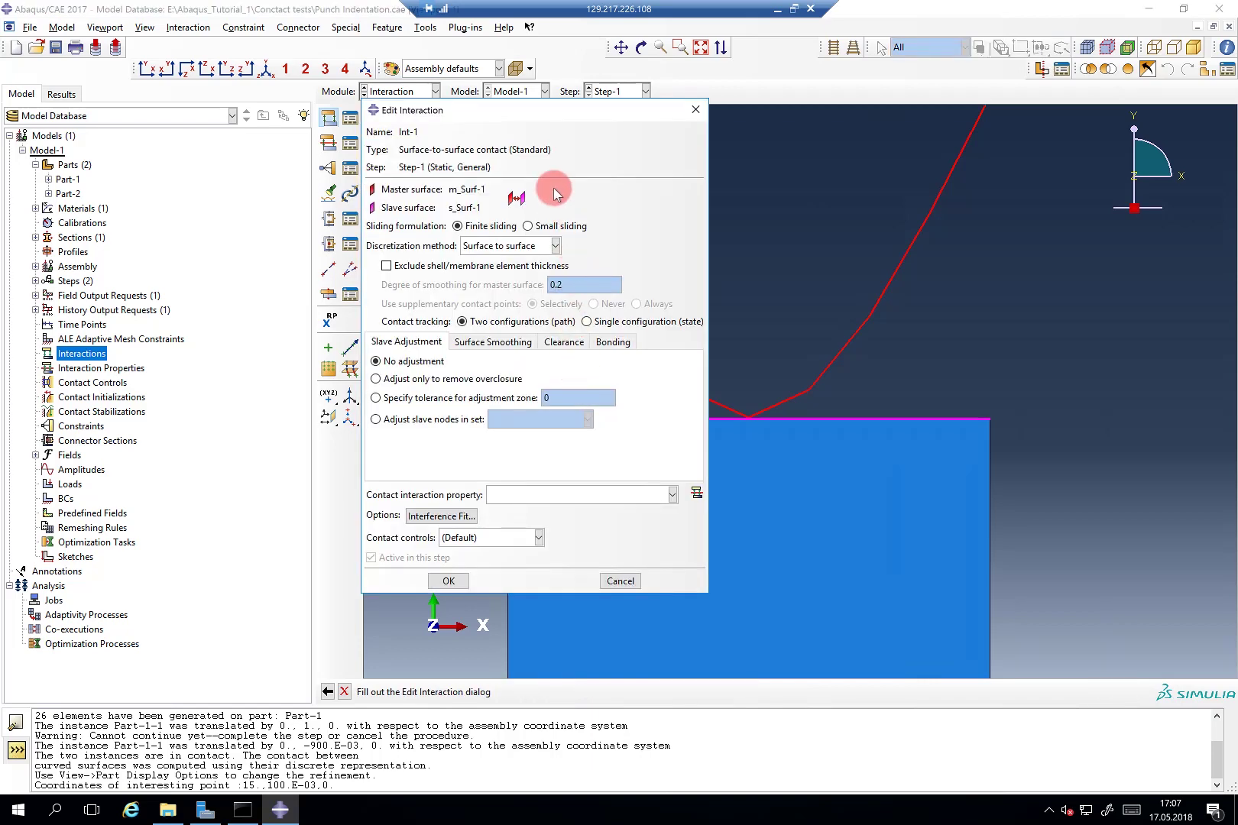
{"action": "left_click", "coordinate": [499, 246]}
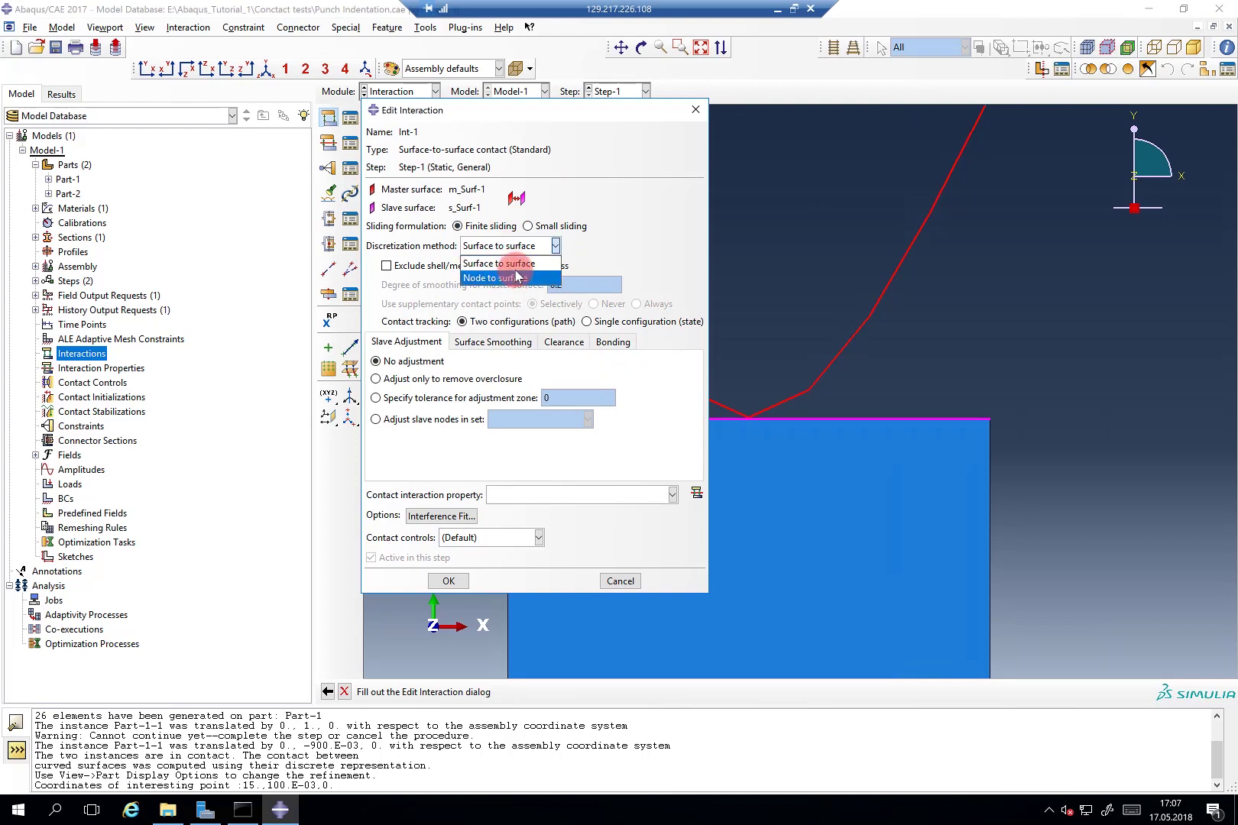
{"action": "left_click", "coordinate": [510, 265]}
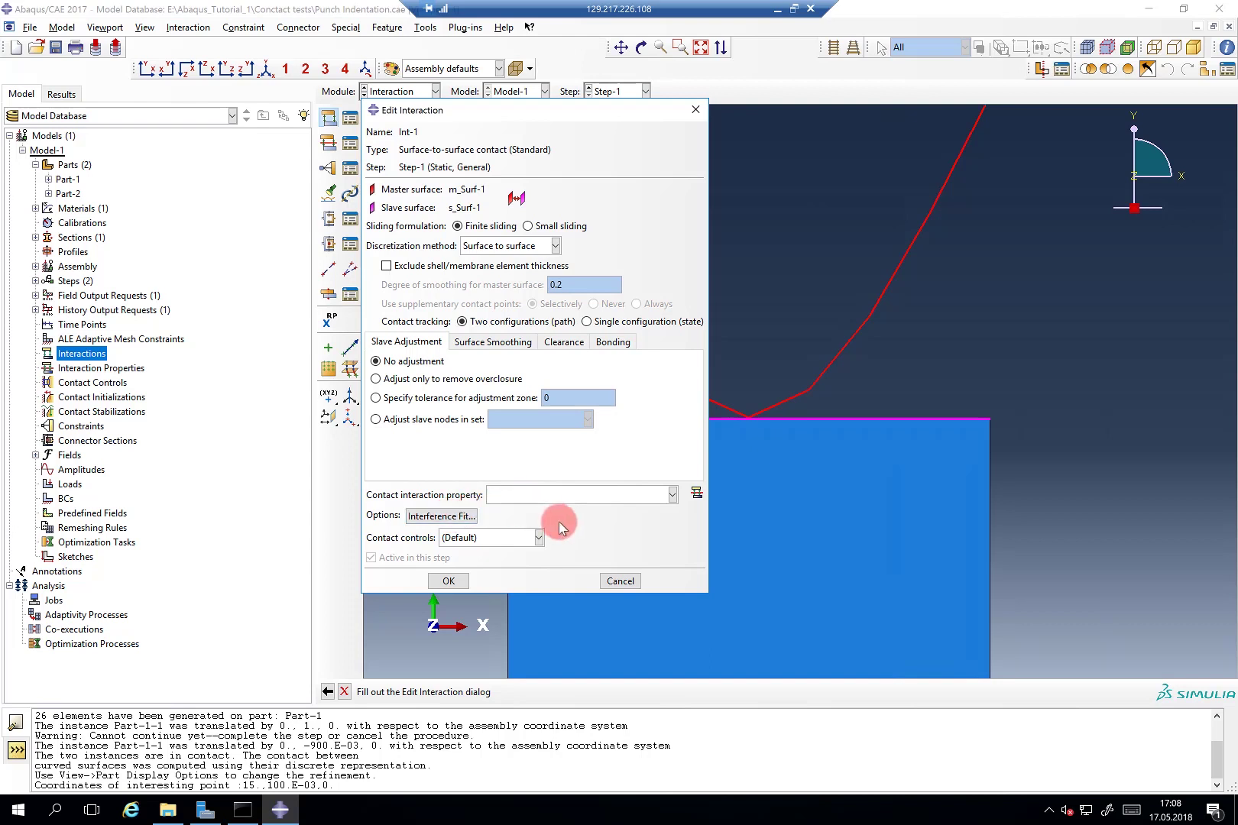
Start a new interaction property of type Contact for the punch-block interaction.
{"action": "left_click", "coordinate": [696, 494]}
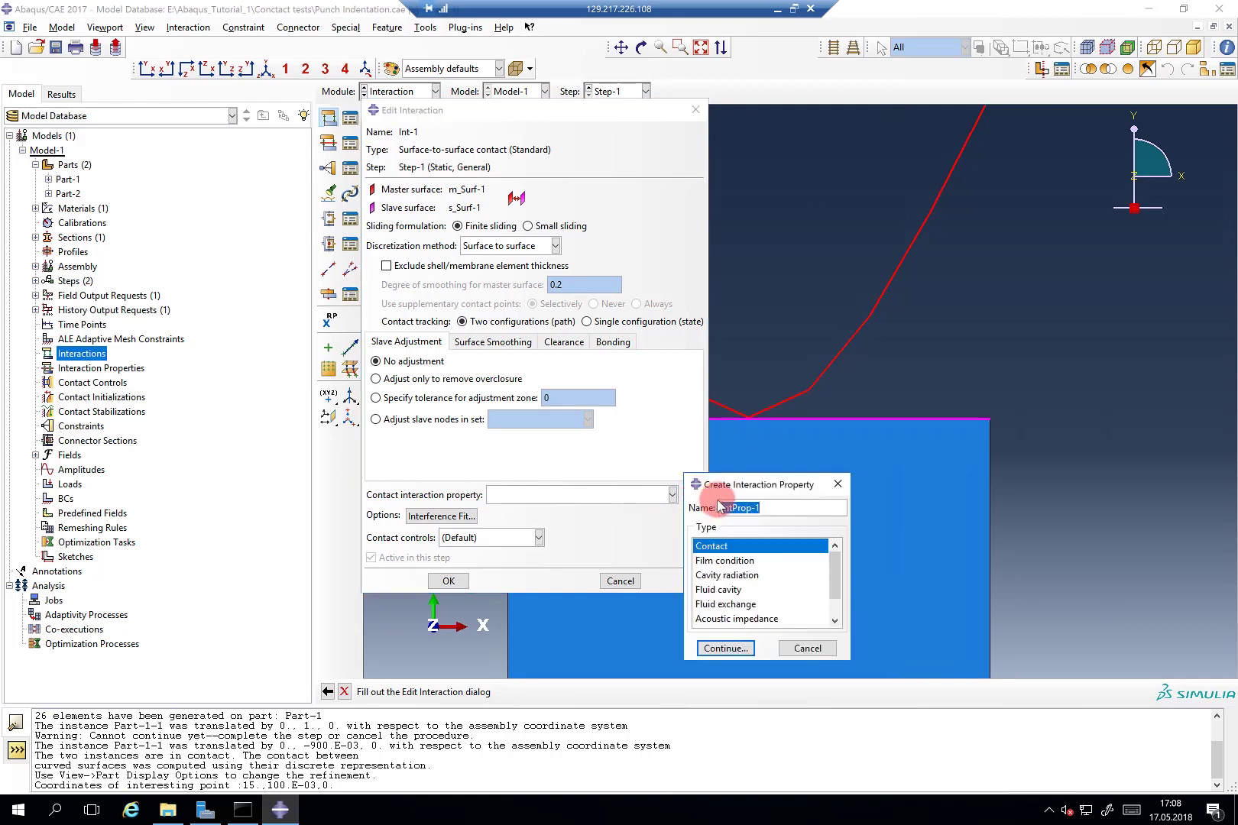
{"action": "mouse_move", "coordinate": [837, 574]}
{"action": "left_mouse_down"}
{"action": "mouse_move", "coordinate": [835, 594]}
{"action": "mouse_move", "coordinate": [835, 564]}
{"action": "left_mouse_up"}
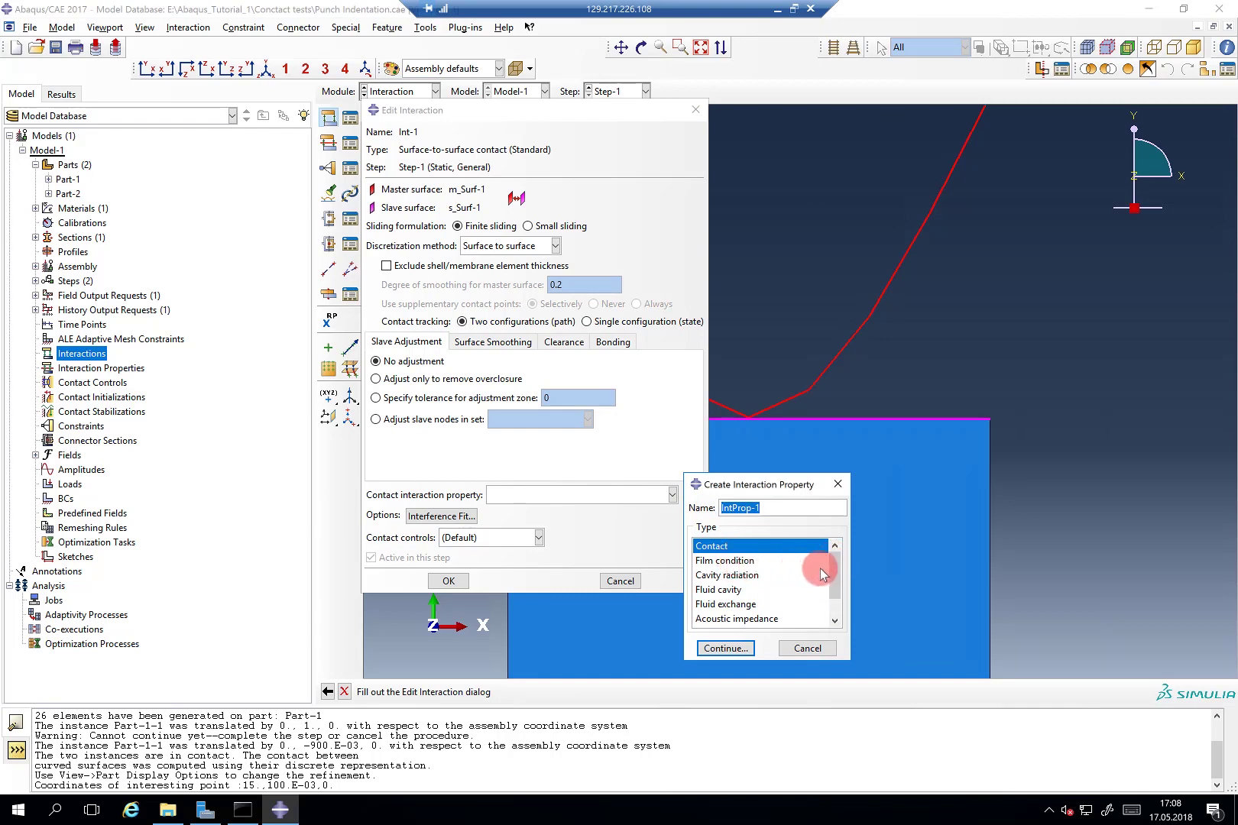
{"action": "left_click_drag", "start_coordinate": [832, 572], "coordinate": [824, 611]}
{"action": "left_click", "coordinate": [738, 650]}
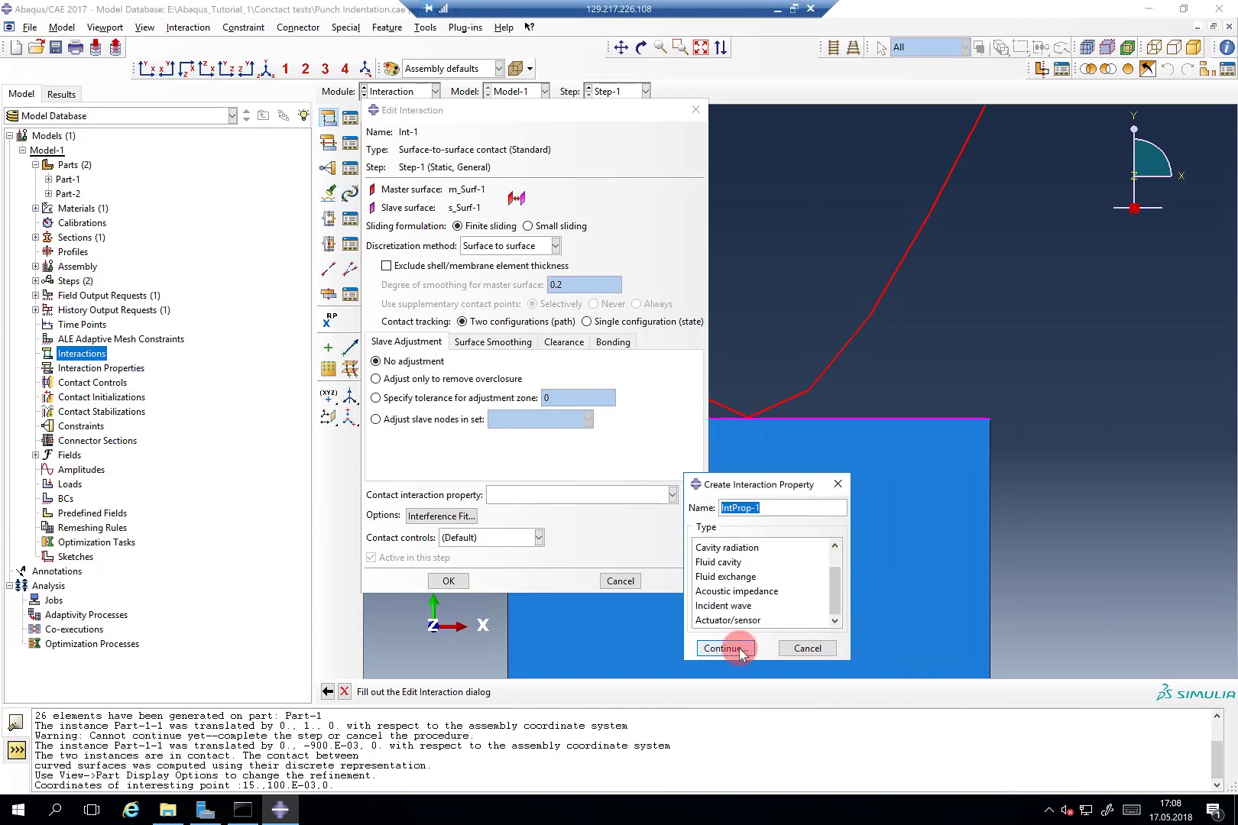
{"action": "left_click_drag", "start_coordinate": [601, 139], "coordinate": [641, 102]}
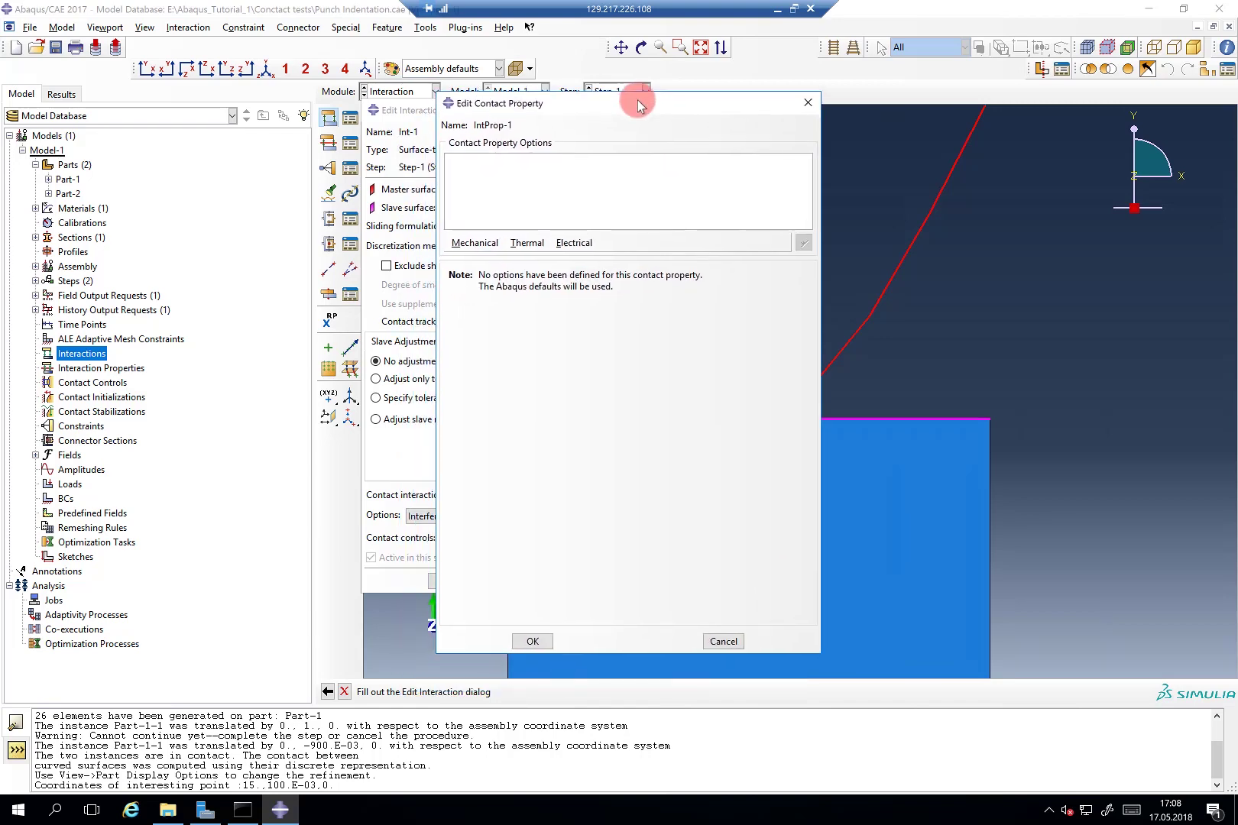
Add mechanical normal behavior with "Hard" Contact pressure-overclosure and the Default constraint enforcement method.
{"action": "left_click", "coordinate": [492, 243]}
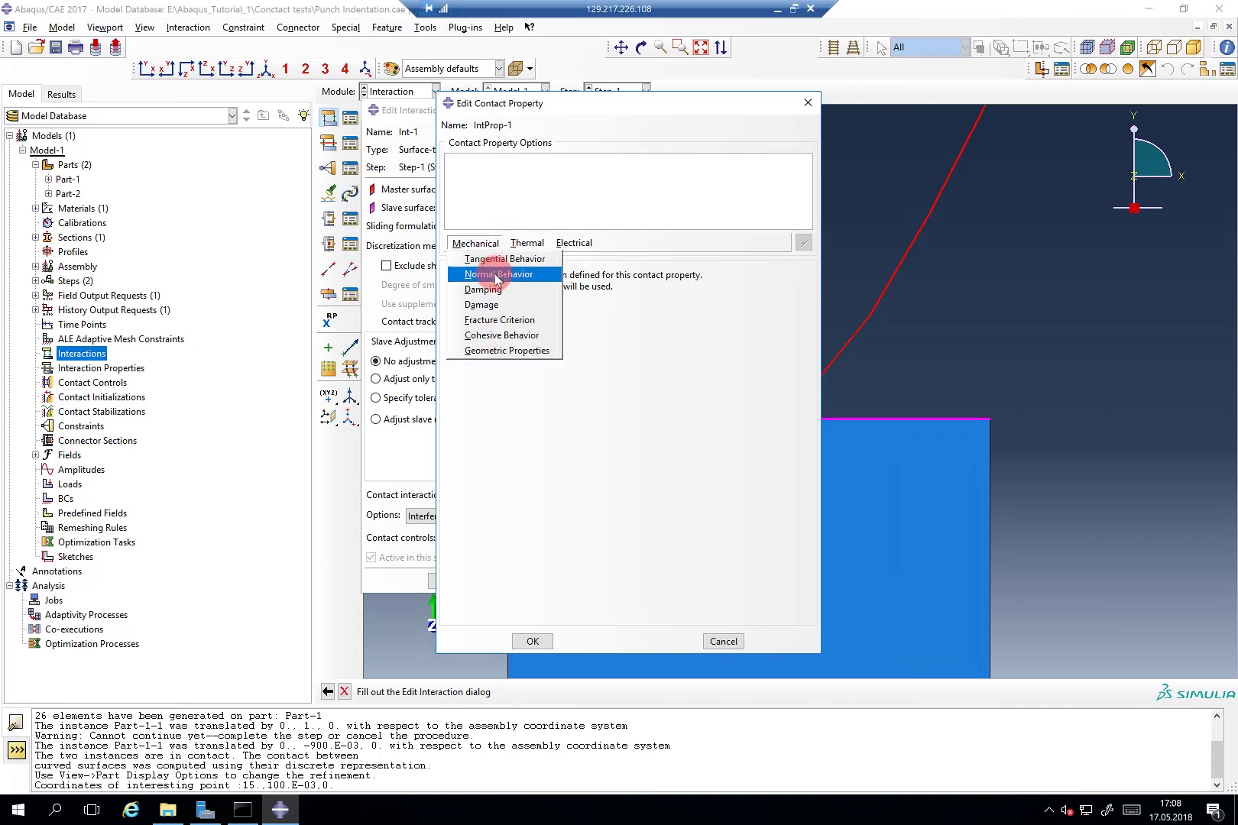
{"action": "left_click", "coordinate": [498, 274]}
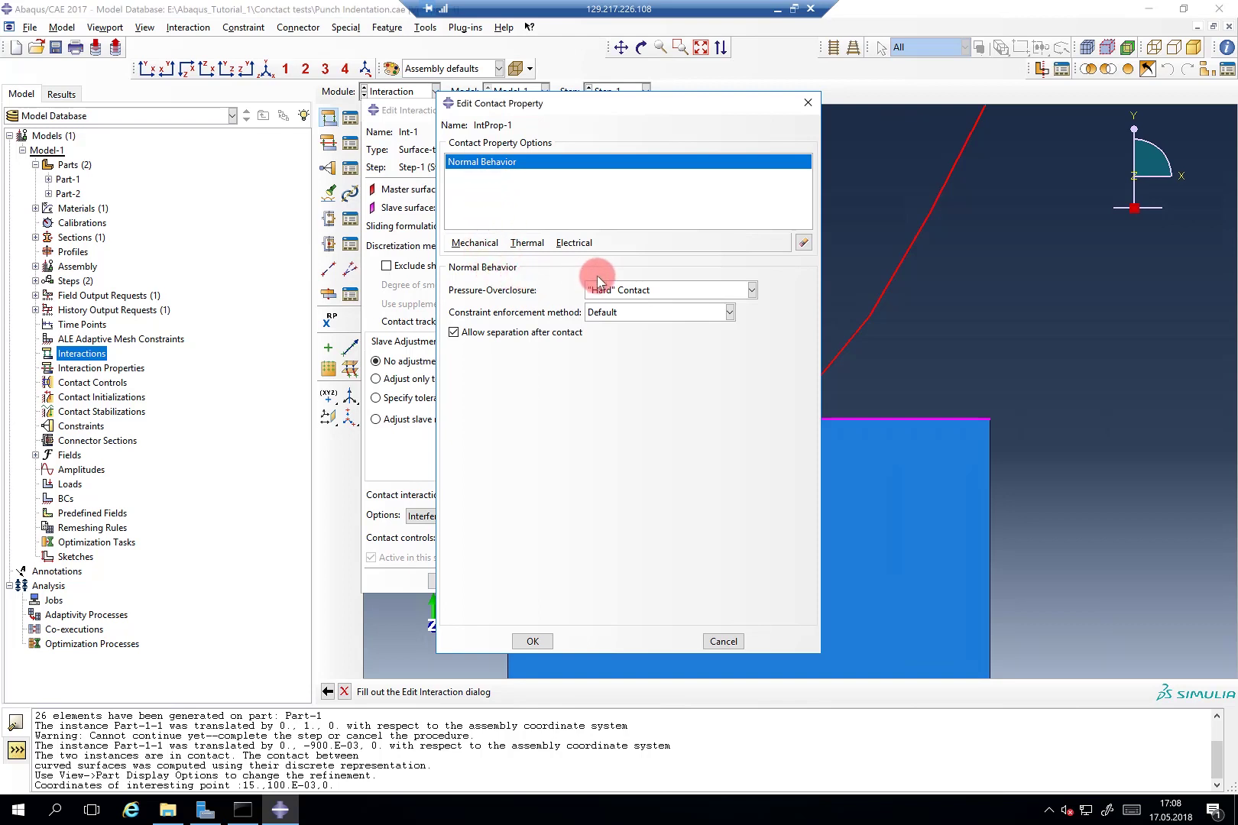
{"action": "left_click", "coordinate": [633, 291]}
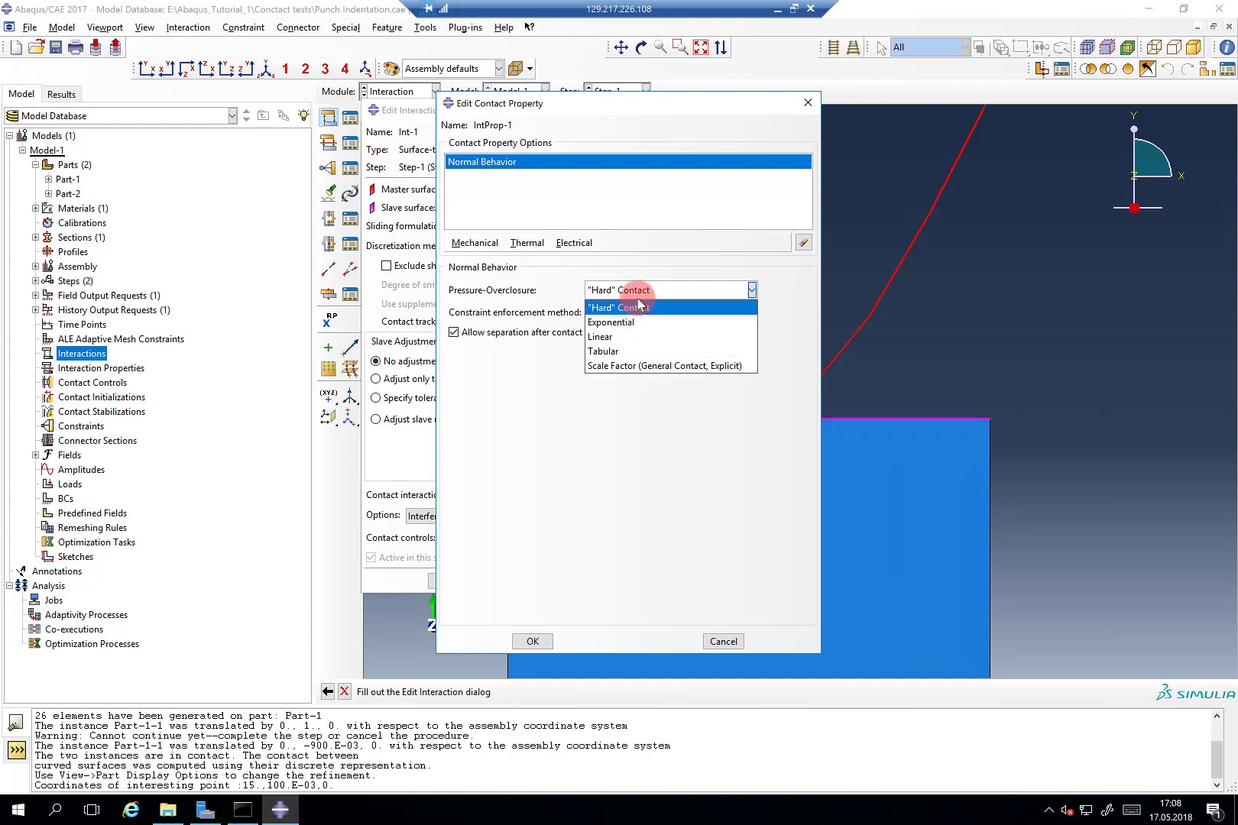
{"action": "left_click", "coordinate": [636, 307]}
{"action": "left_click", "coordinate": [636, 317]}
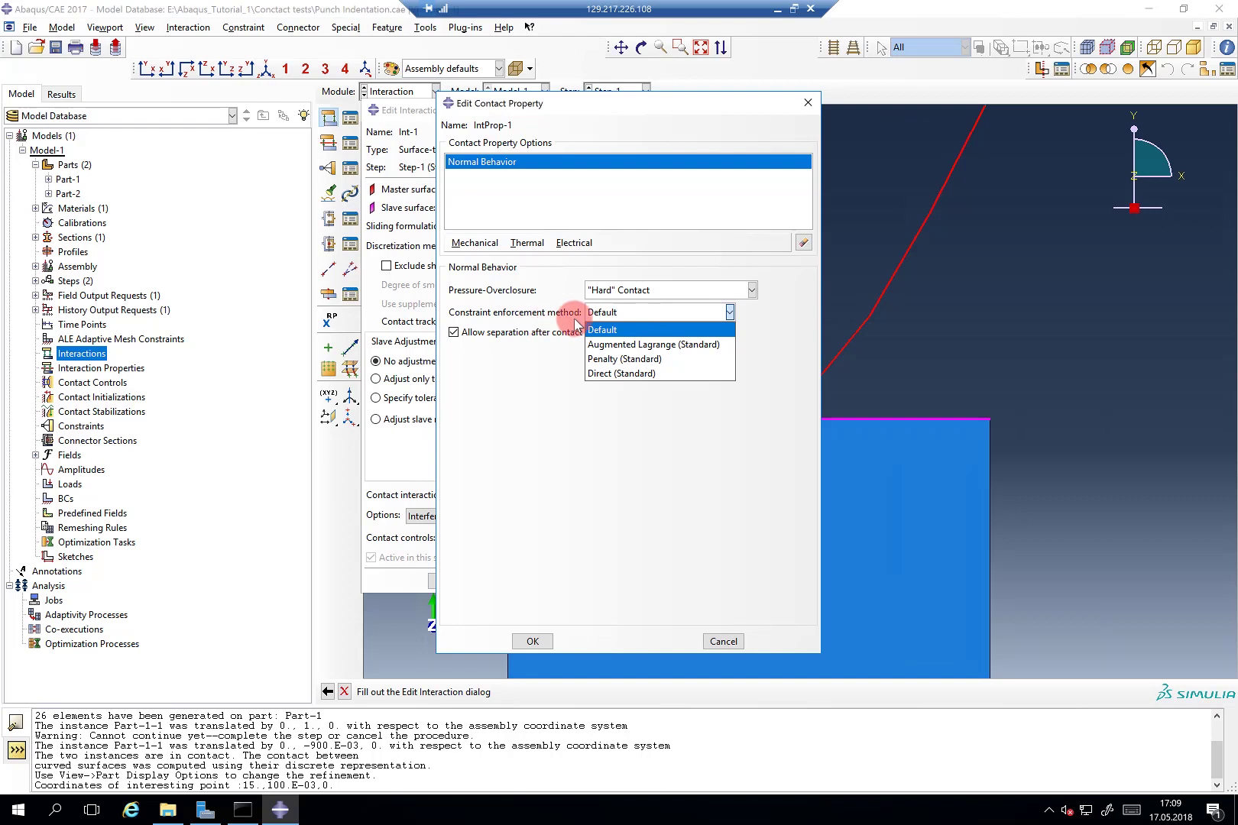
{"action": "left_click", "coordinate": [631, 329]}
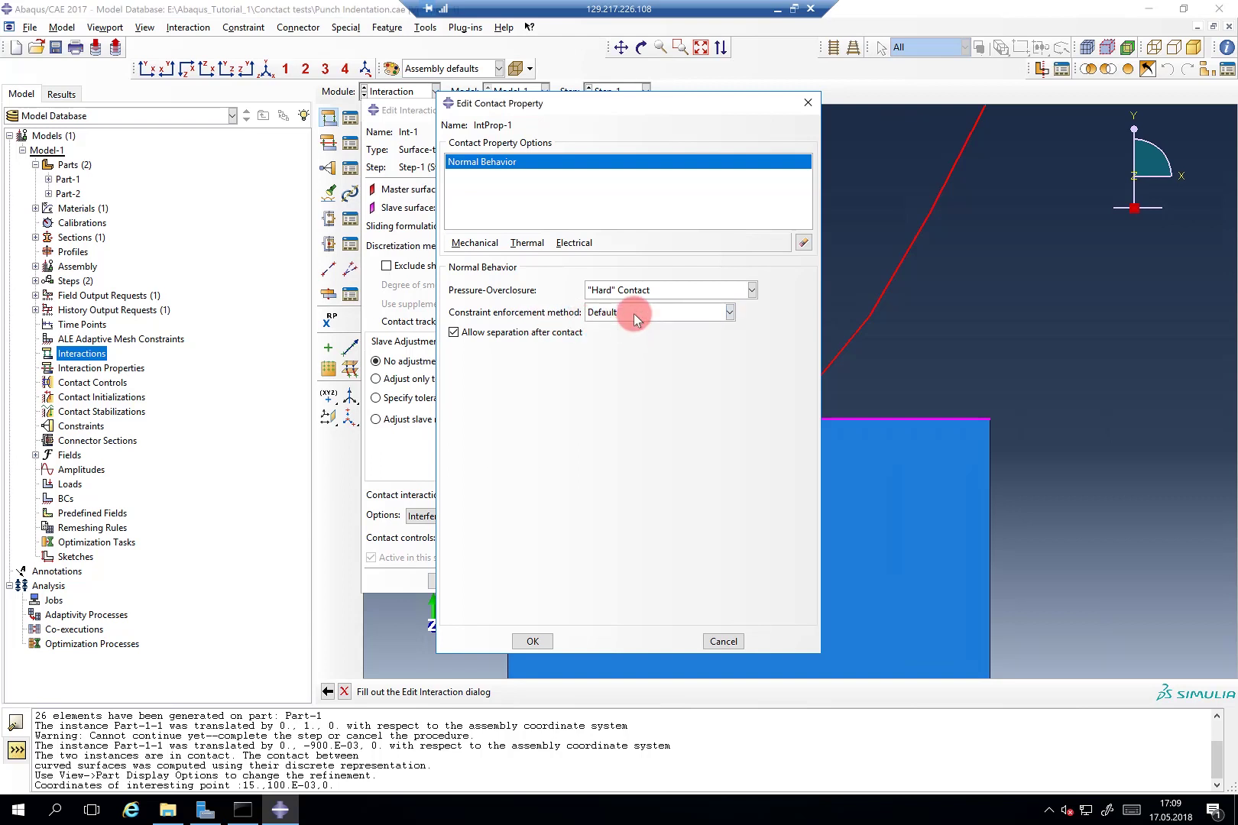
Review the constraint enforcement, pressure-overclosure and separation options of the normal behavior.
{"action": "left_click", "coordinate": [689, 313]}
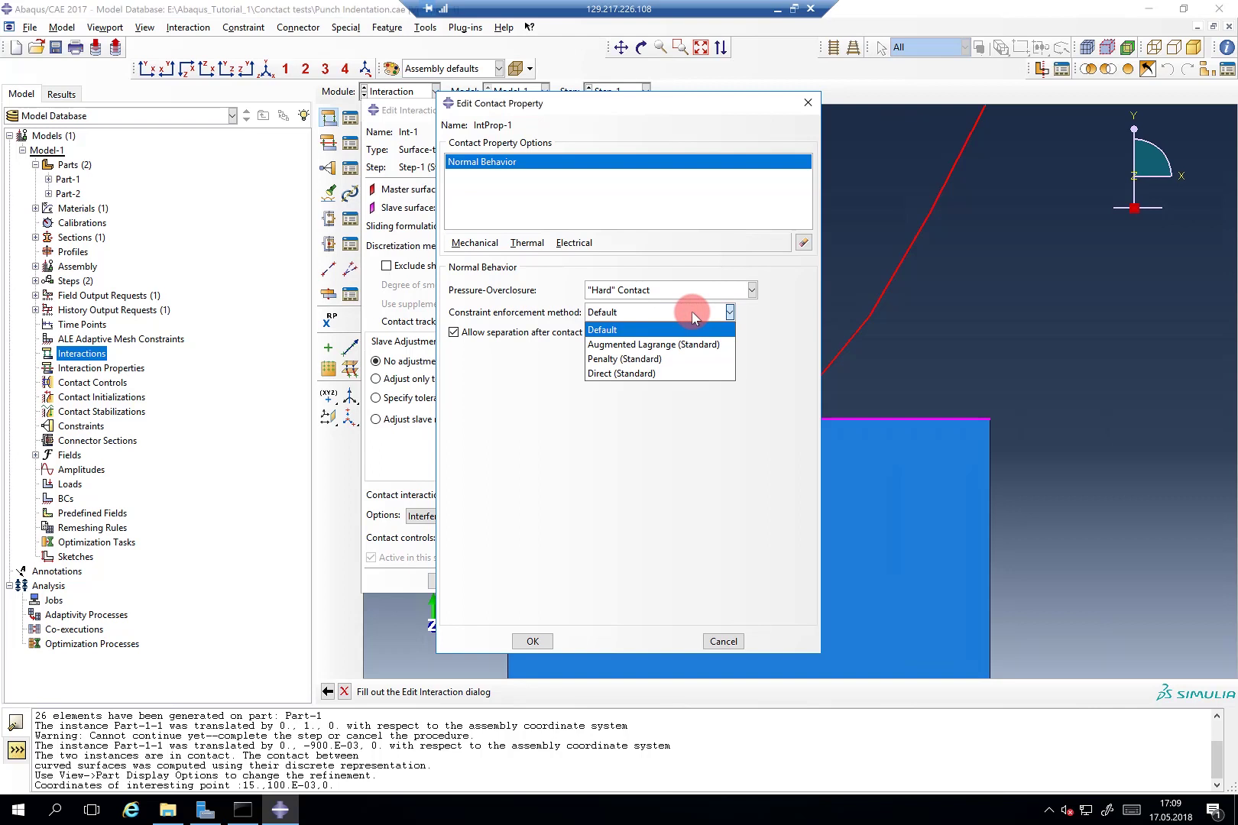
{"action": "left_click", "coordinate": [625, 330]}
{"action": "left_click", "coordinate": [633, 291]}
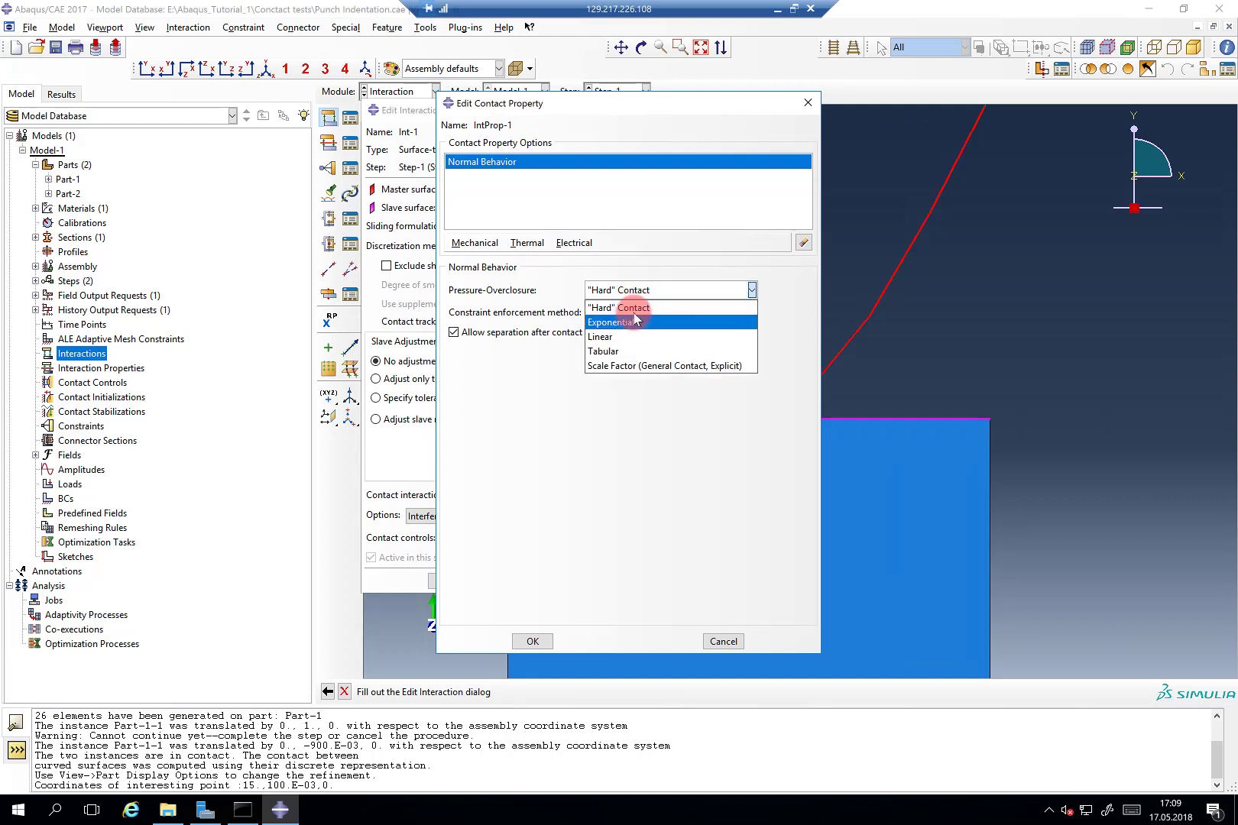
{"action": "left_click", "coordinate": [645, 308]}
{"action": "left_click", "coordinate": [632, 313]}
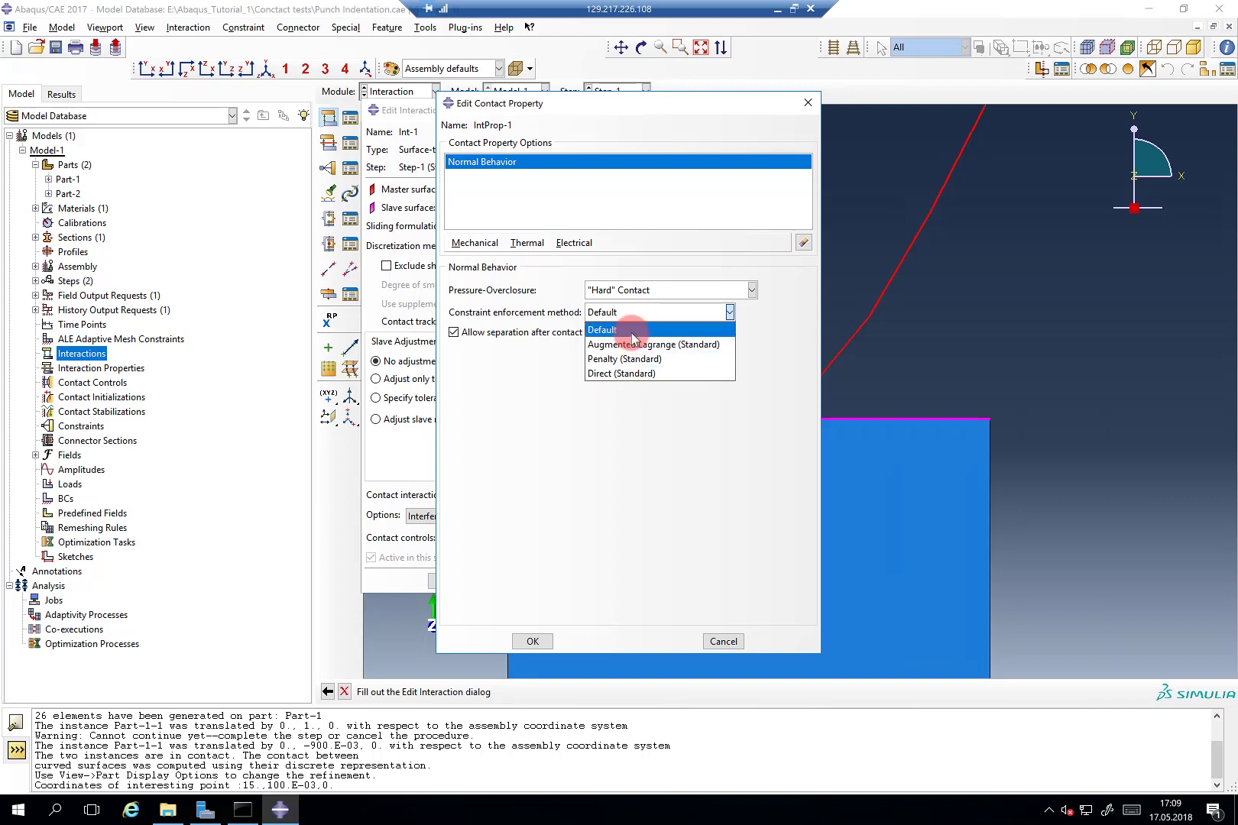
{"action": "left_click", "coordinate": [632, 334]}
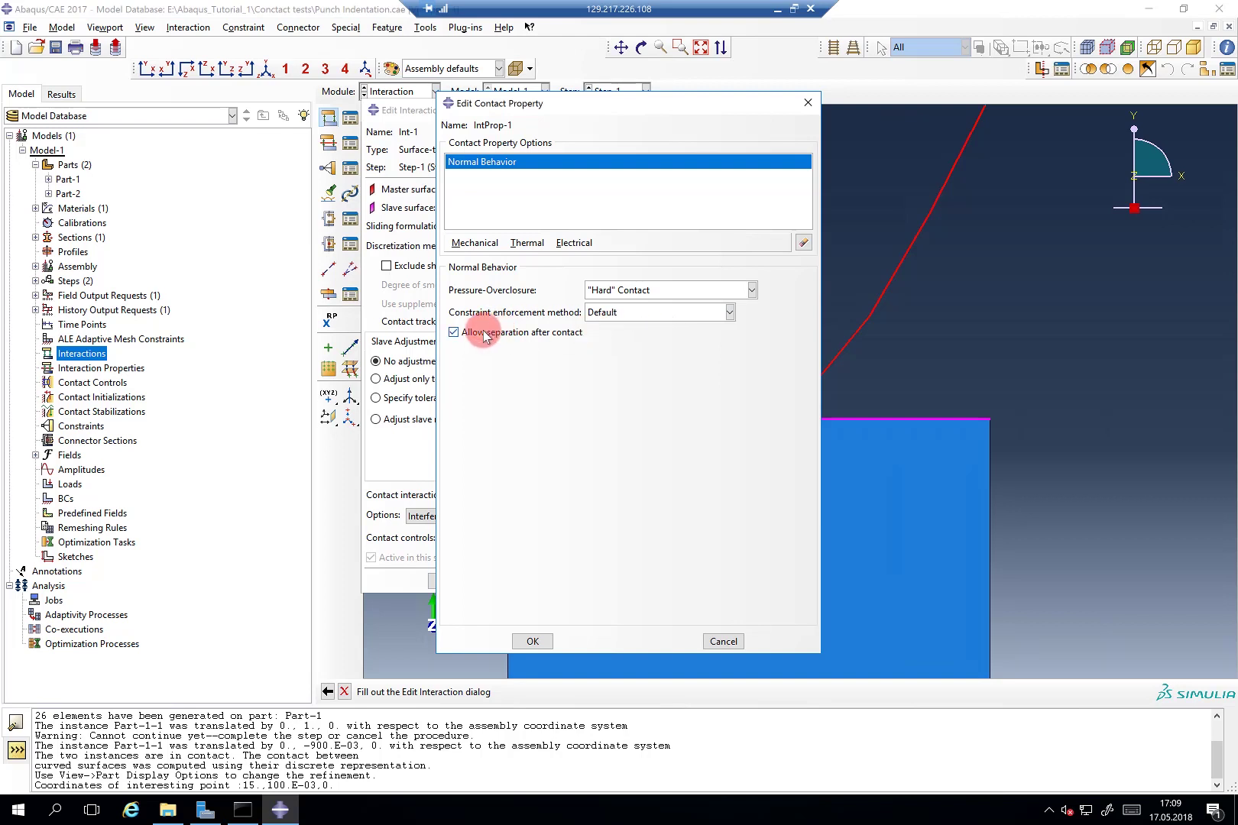
{"action": "left_click", "coordinate": [457, 336]}
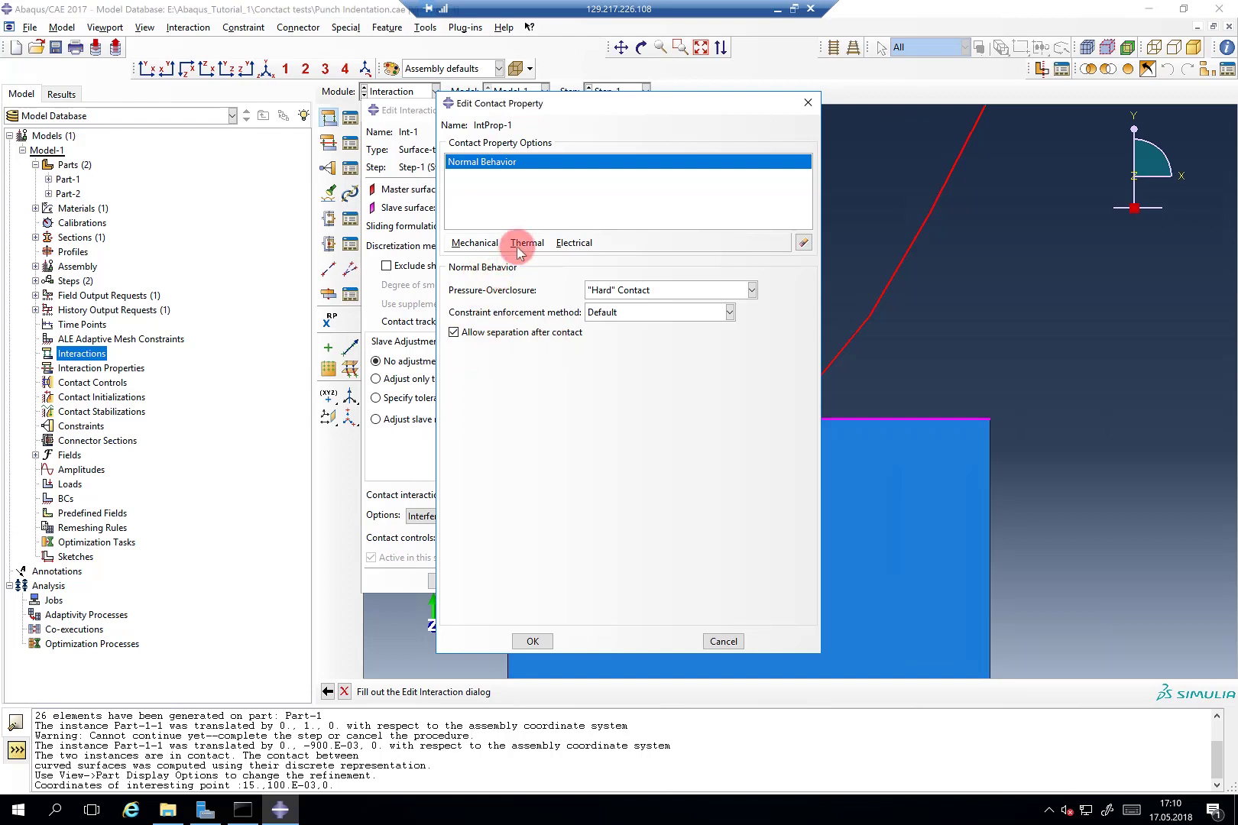
Add mechanical tangential behavior to the contact property.
{"action": "left_click", "coordinate": [461, 243]}
{"action": "left_click", "coordinate": [467, 255]}
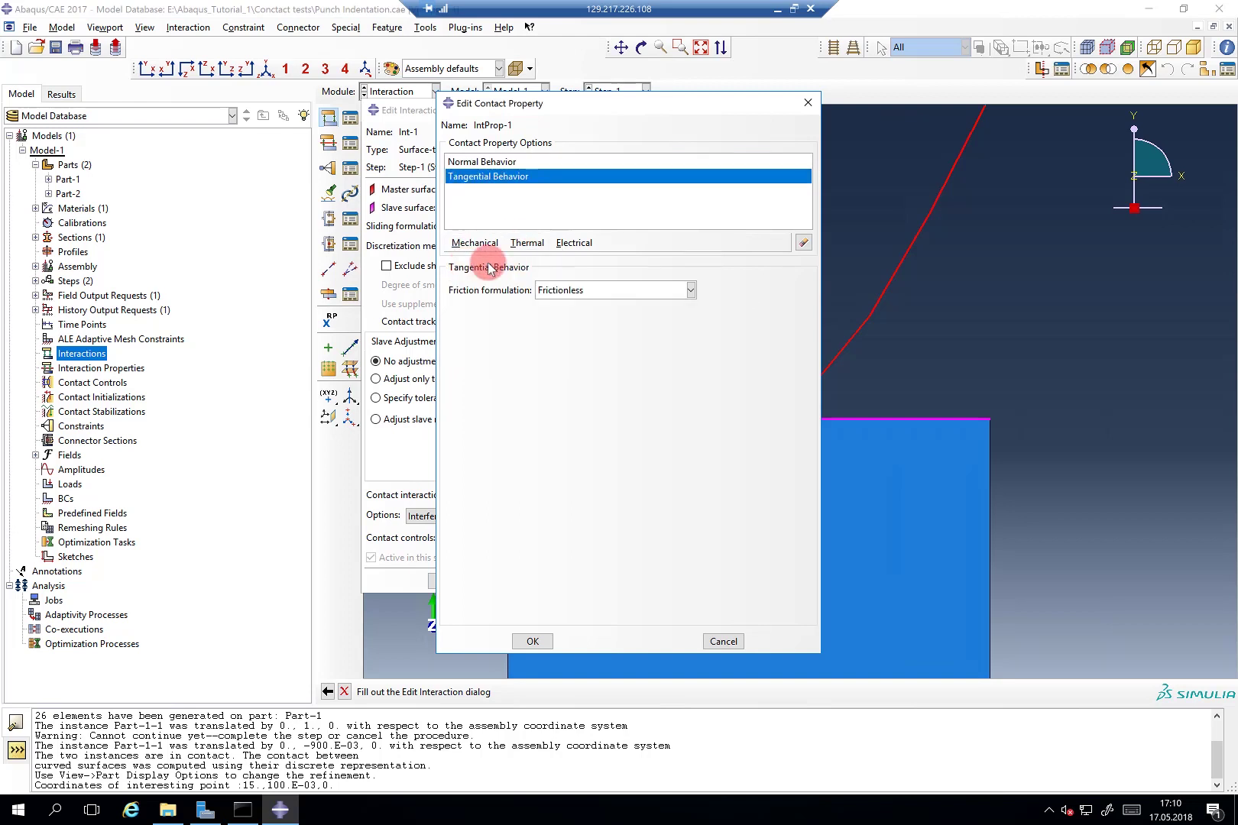
Try the Penalty and Static-Kinetic Exponential Decay friction formulations and examine their friction, shear stress and elastic slip settings.
{"action": "left_click", "coordinate": [564, 294]}
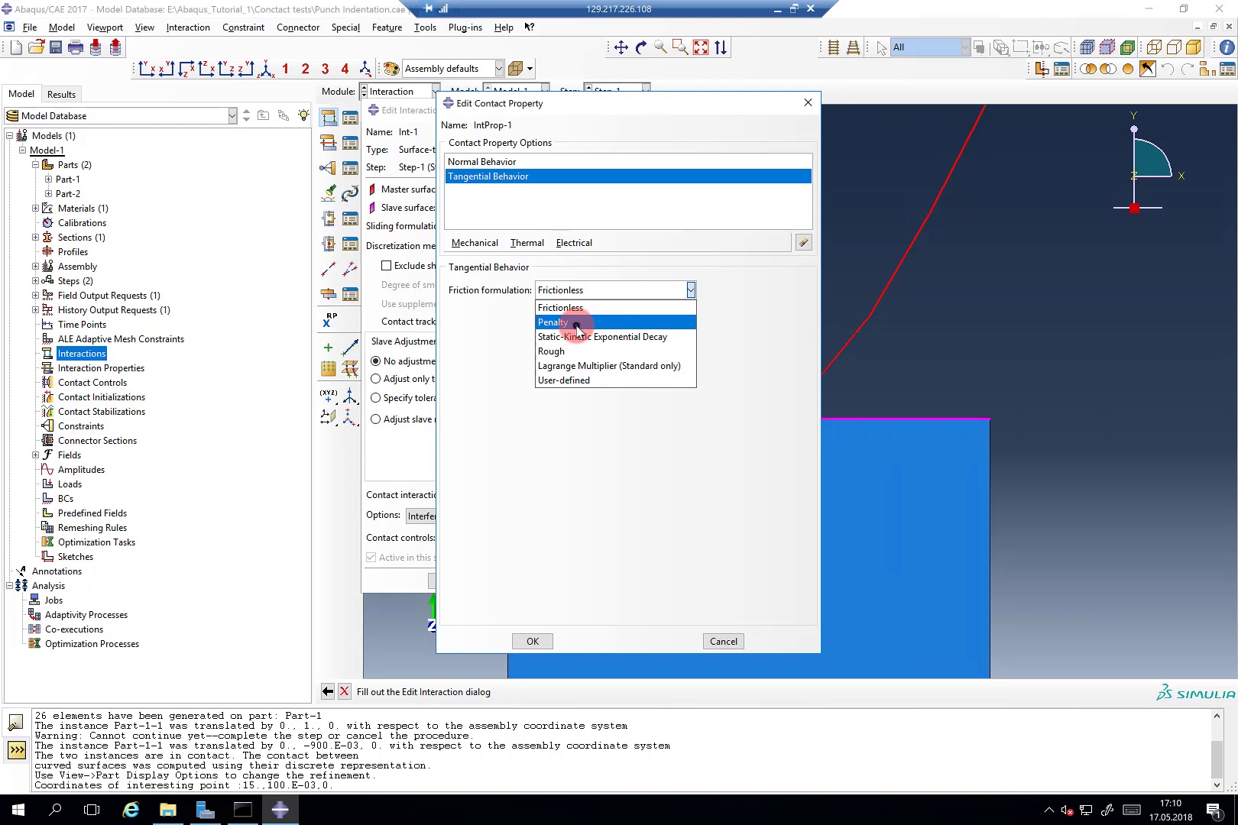
{"action": "left_click", "coordinate": [575, 323]}
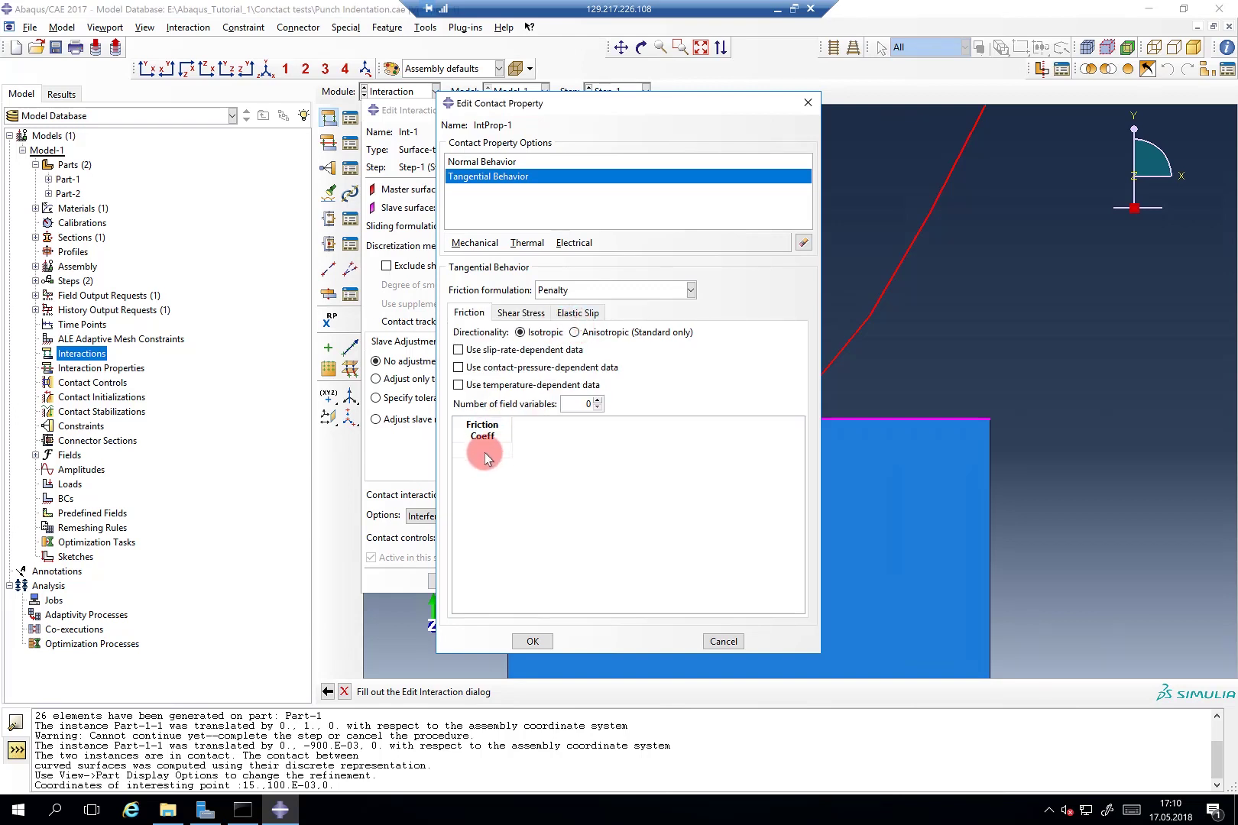
{"action": "left_click", "coordinate": [517, 313]}
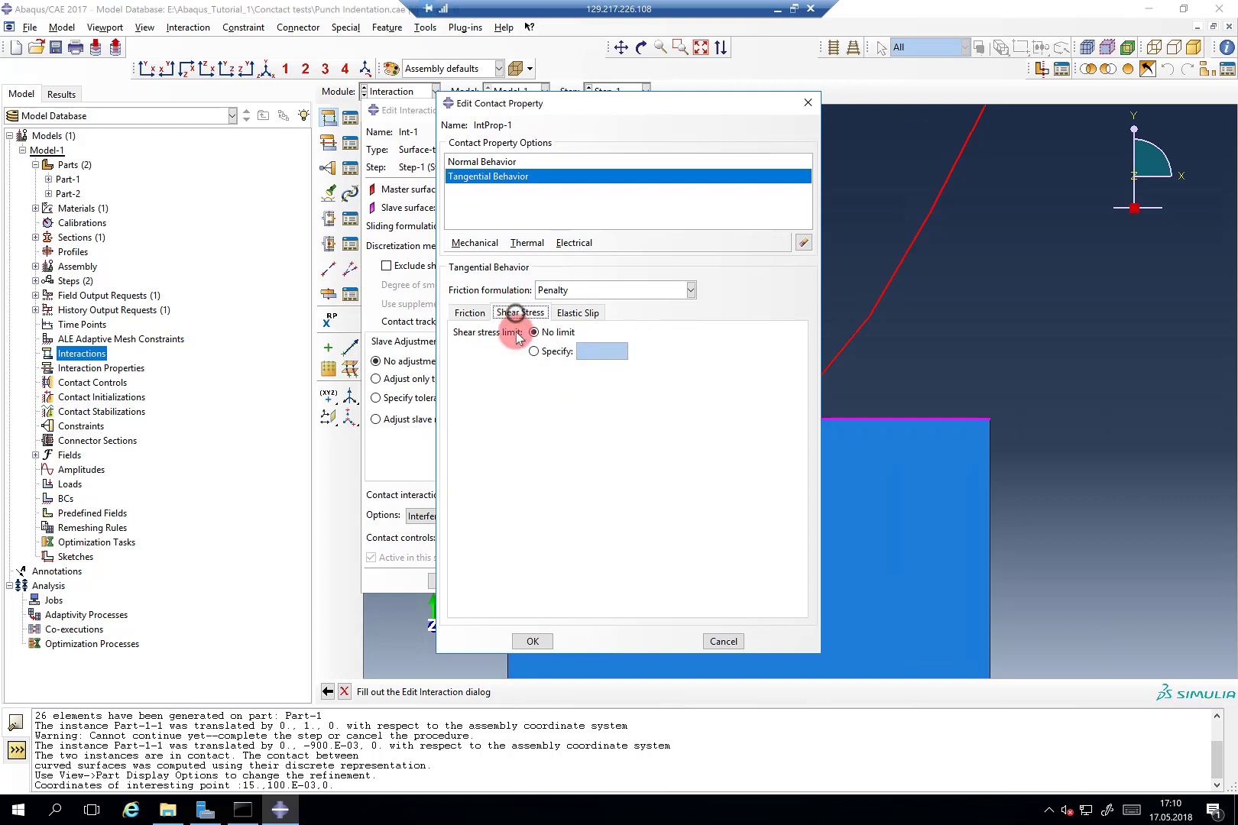
{"action": "left_click", "coordinate": [469, 313]}
{"action": "left_click", "coordinate": [582, 290]}
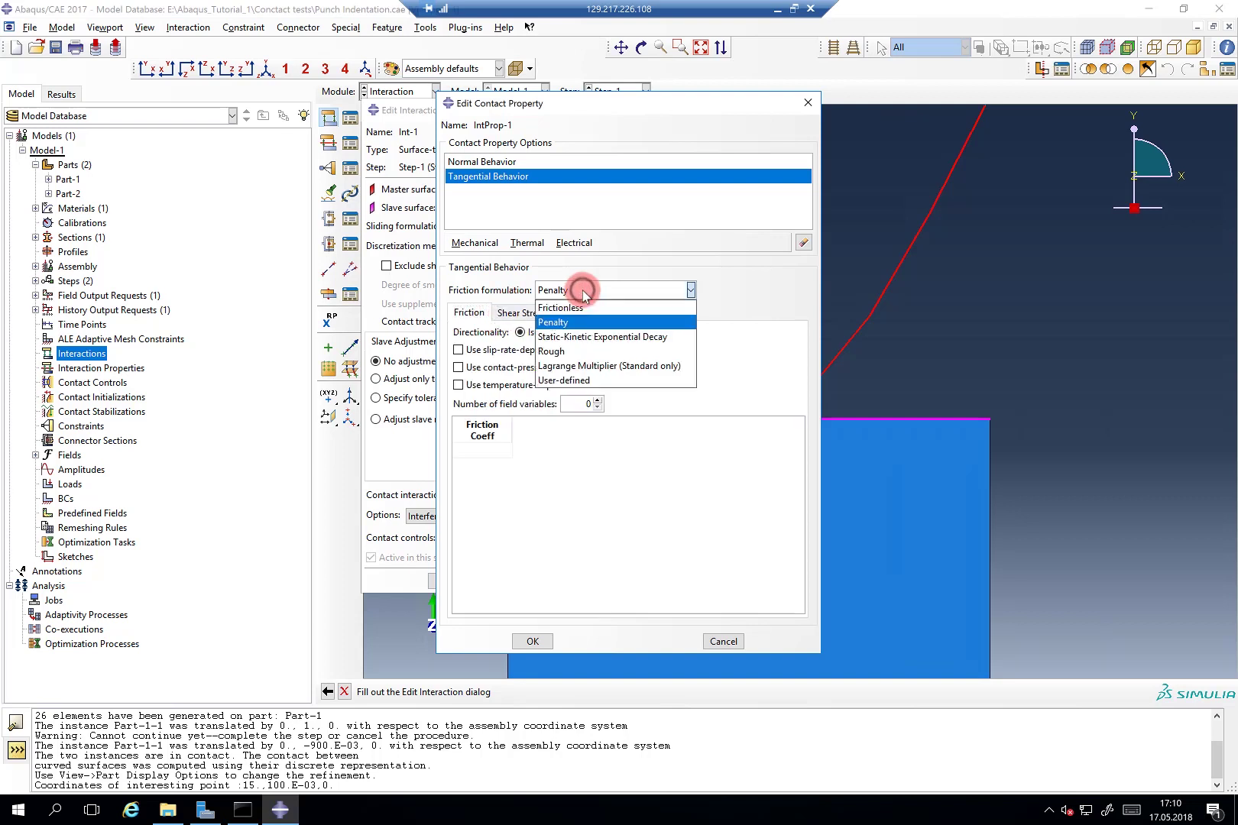
{"action": "left_click", "coordinate": [580, 337]}
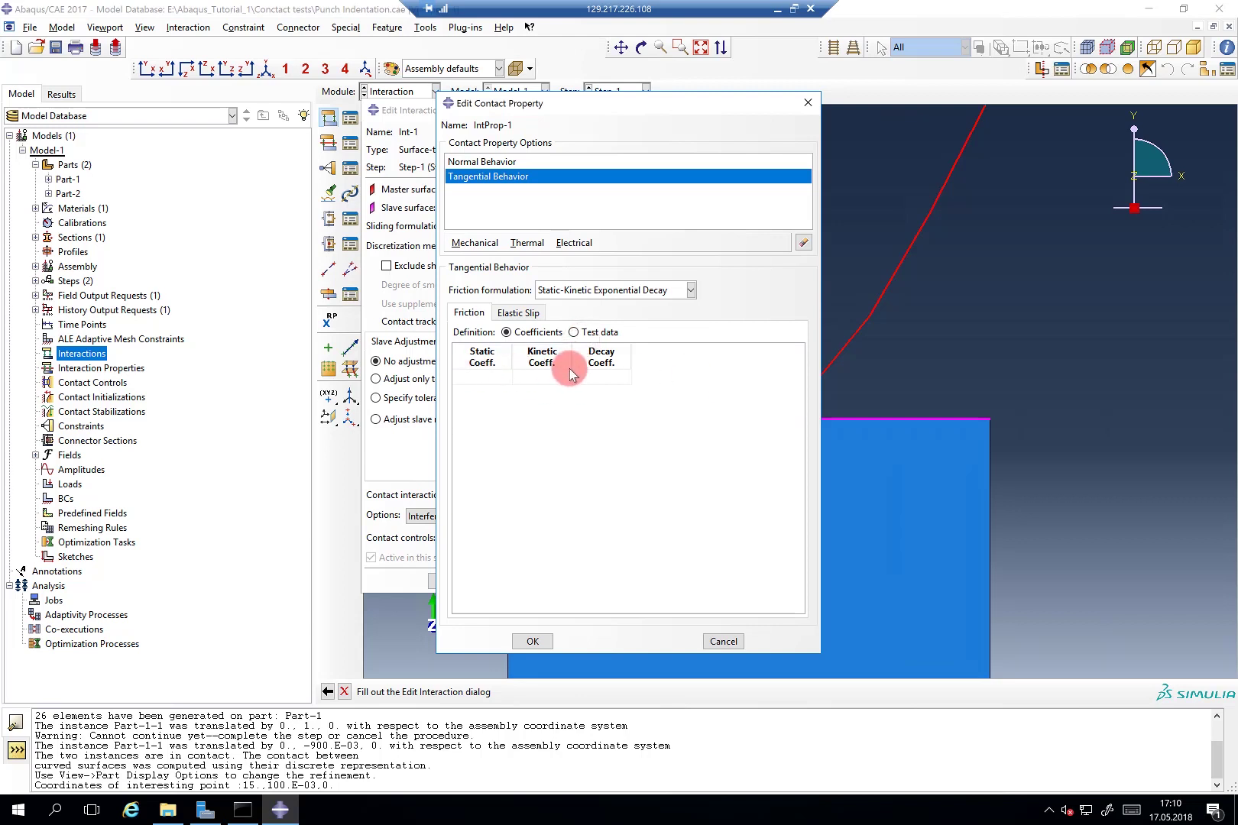
{"action": "left_click", "coordinate": [516, 313]}
{"action": "left_click", "coordinate": [470, 313]}
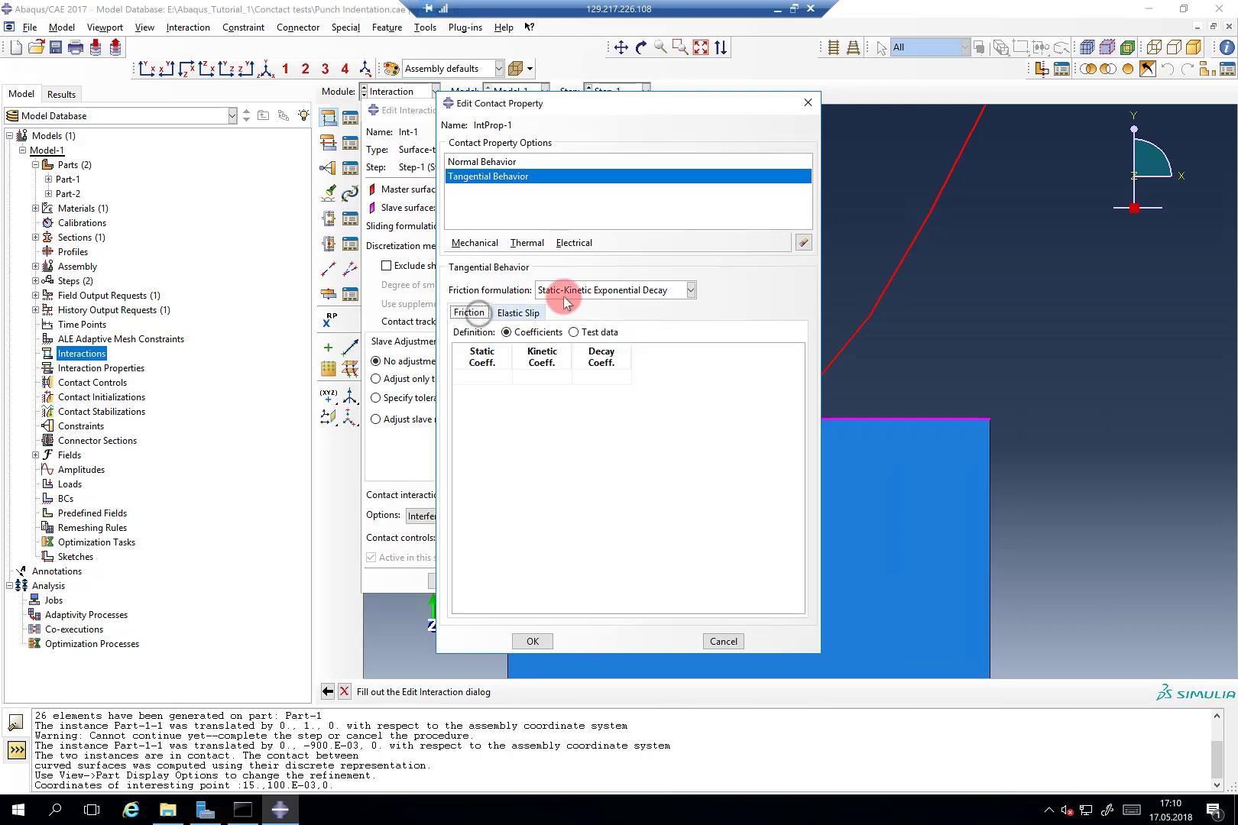
Set the friction formulation to Frictionless and save the contact property.
{"action": "left_click", "coordinate": [566, 297]}
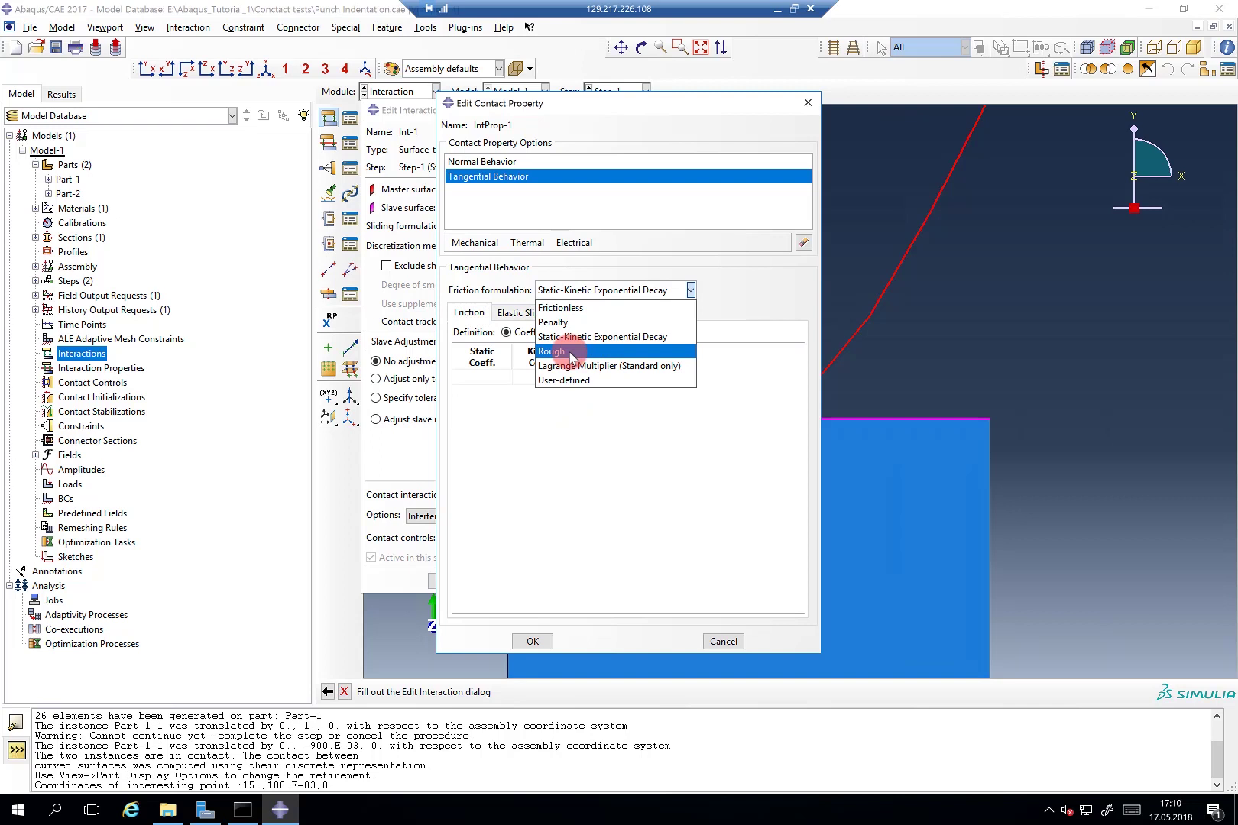
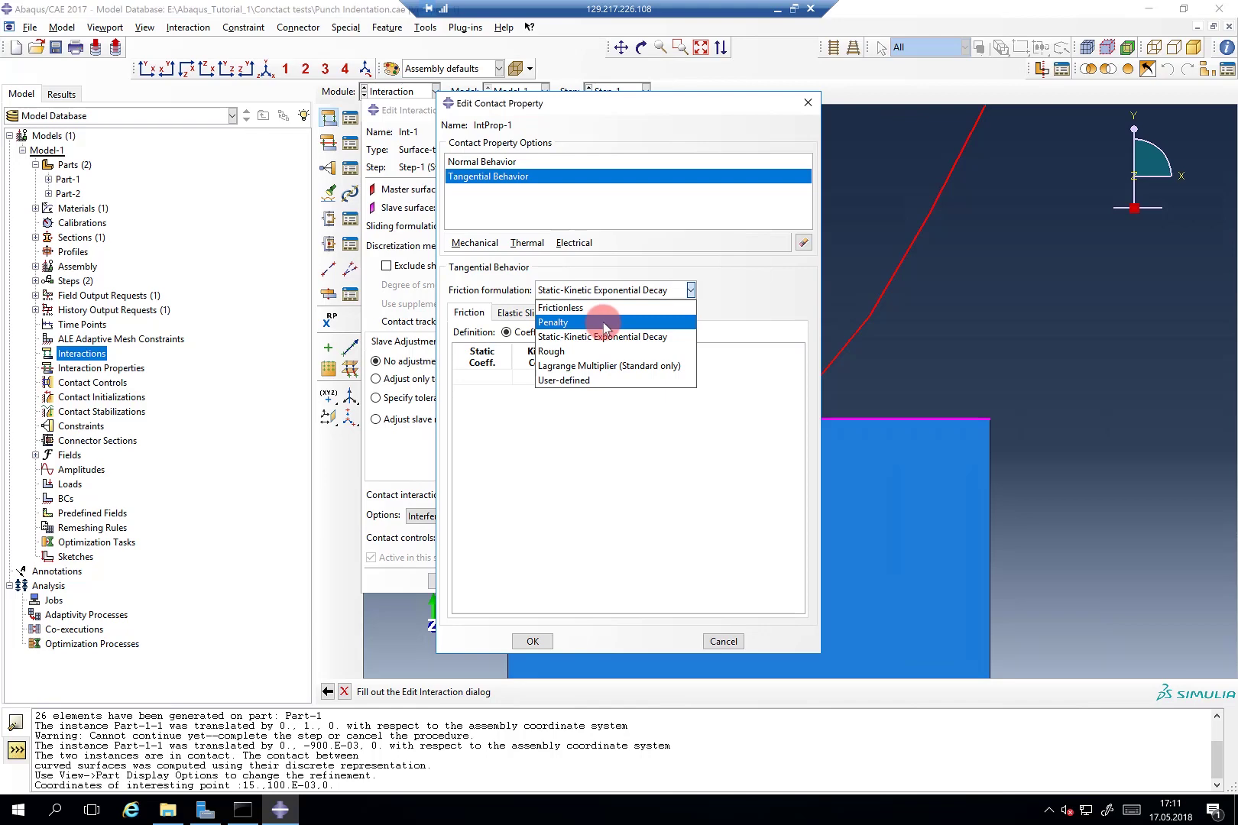
{"action": "left_click", "coordinate": [600, 307]}
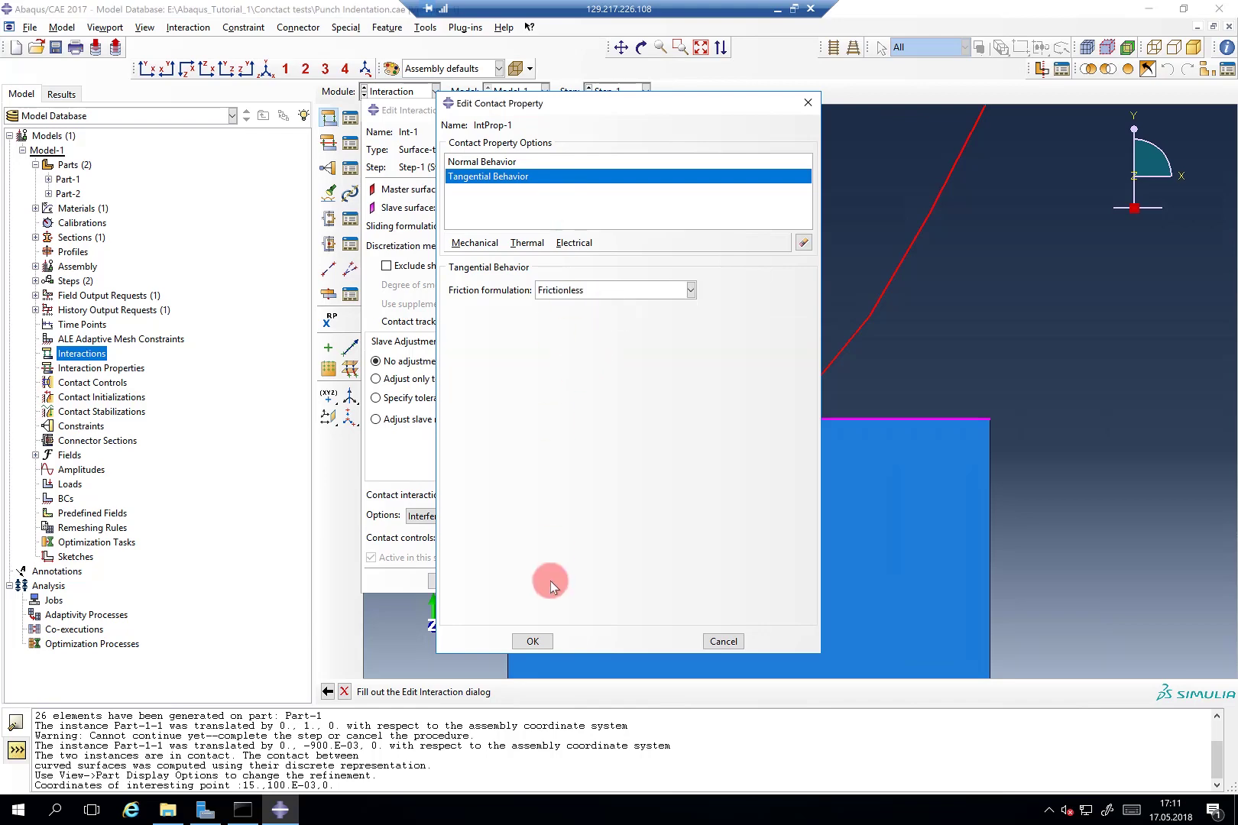
{"action": "left_click", "coordinate": [538, 641]}
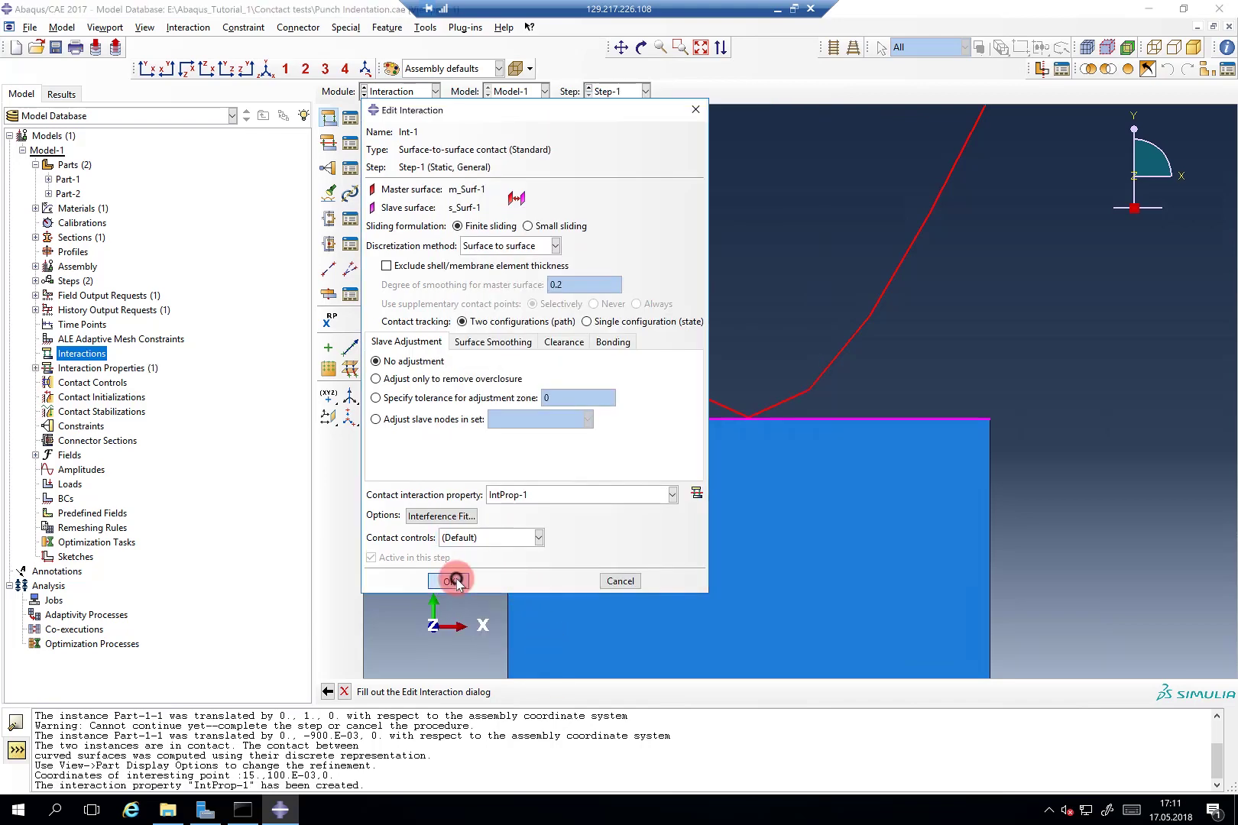
Save the surface-to-surface interaction using IntProp-1 and add a reference point at the upper-left endpoint of the Part-1 punch curve.
{"action": "left_click", "coordinate": [451, 582]}
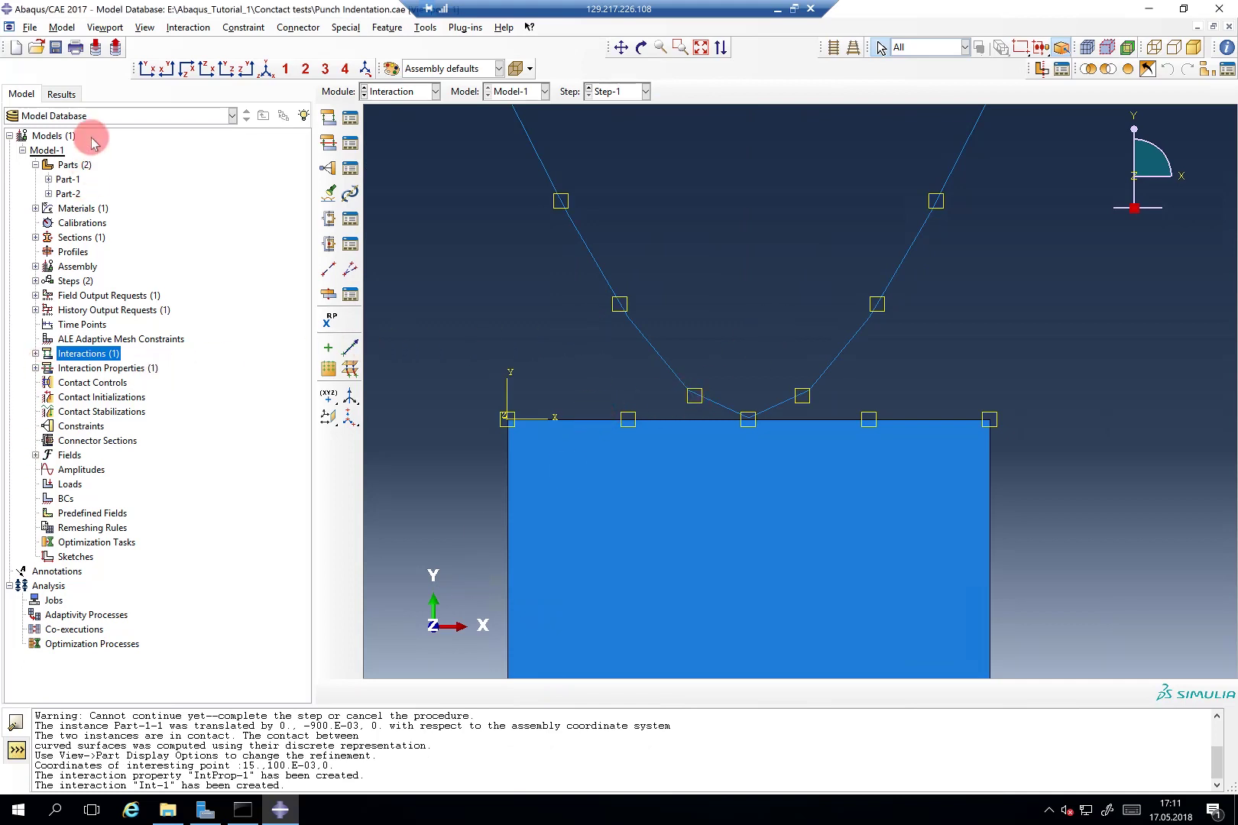
{"action": "left_click", "coordinate": [68, 181]}
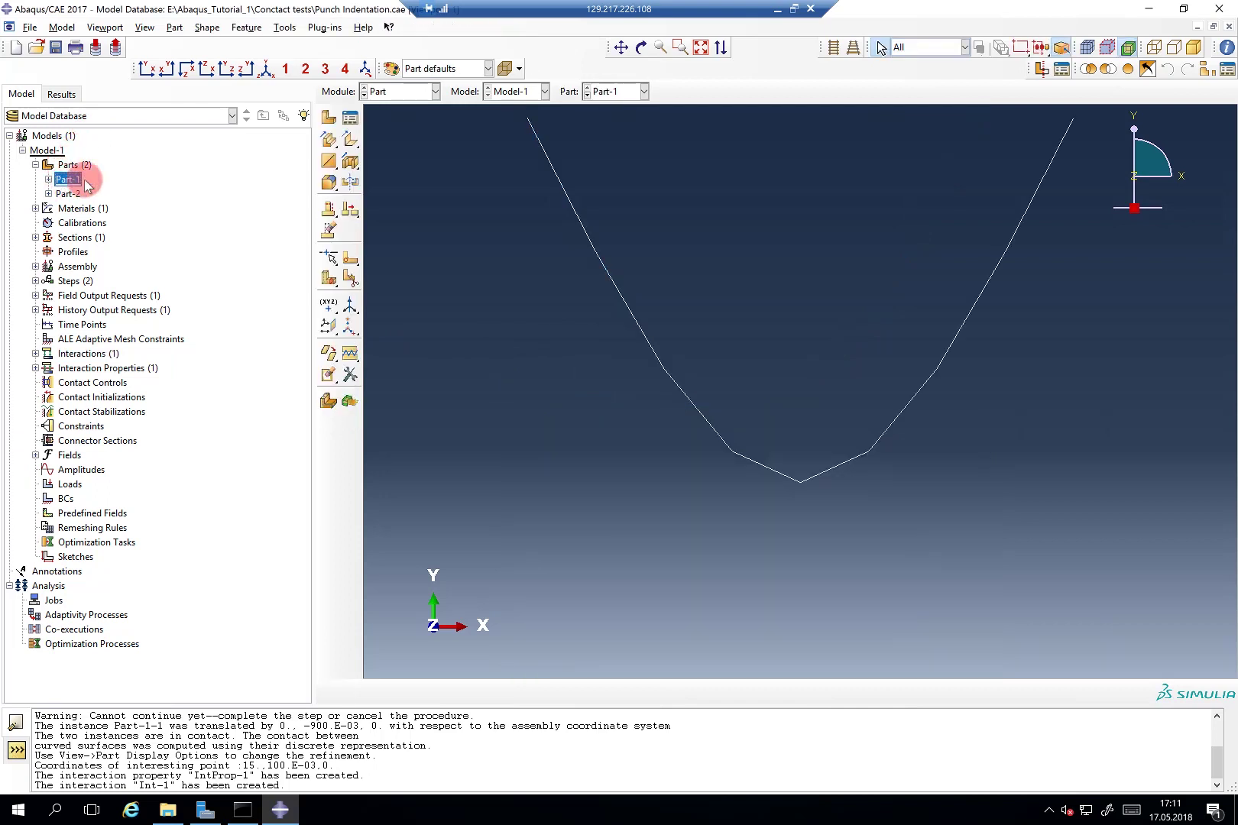
{"action": "left_click", "coordinate": [285, 28]}
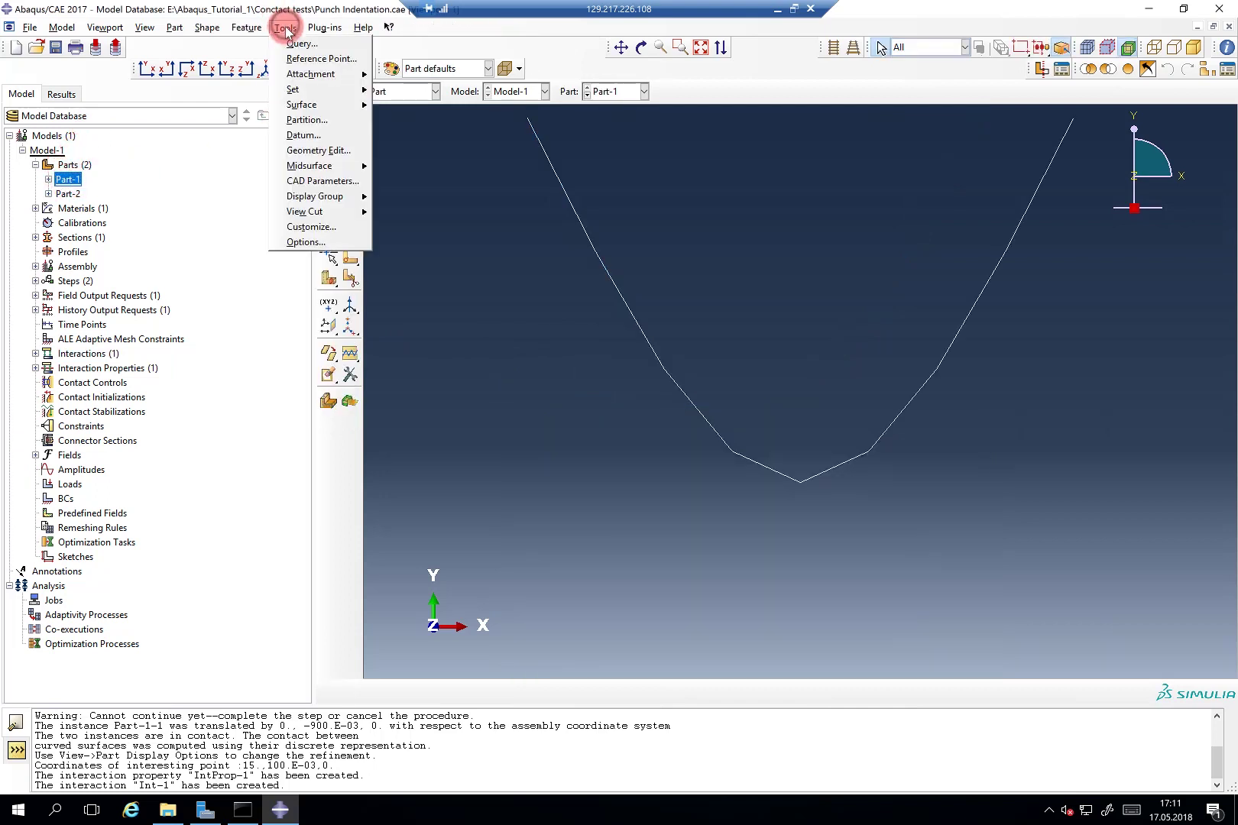
{"action": "left_click", "coordinate": [298, 59]}
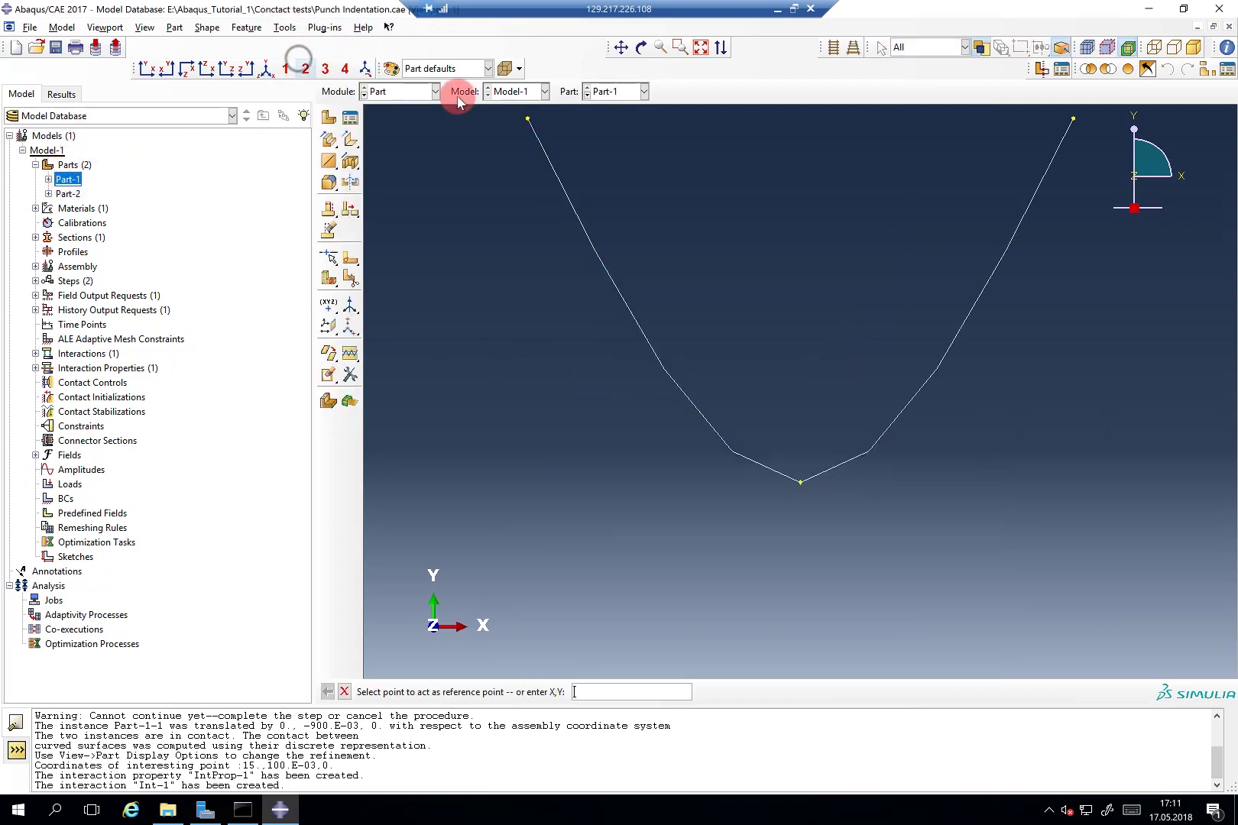
{"action": "left_click", "coordinate": [528, 119]}
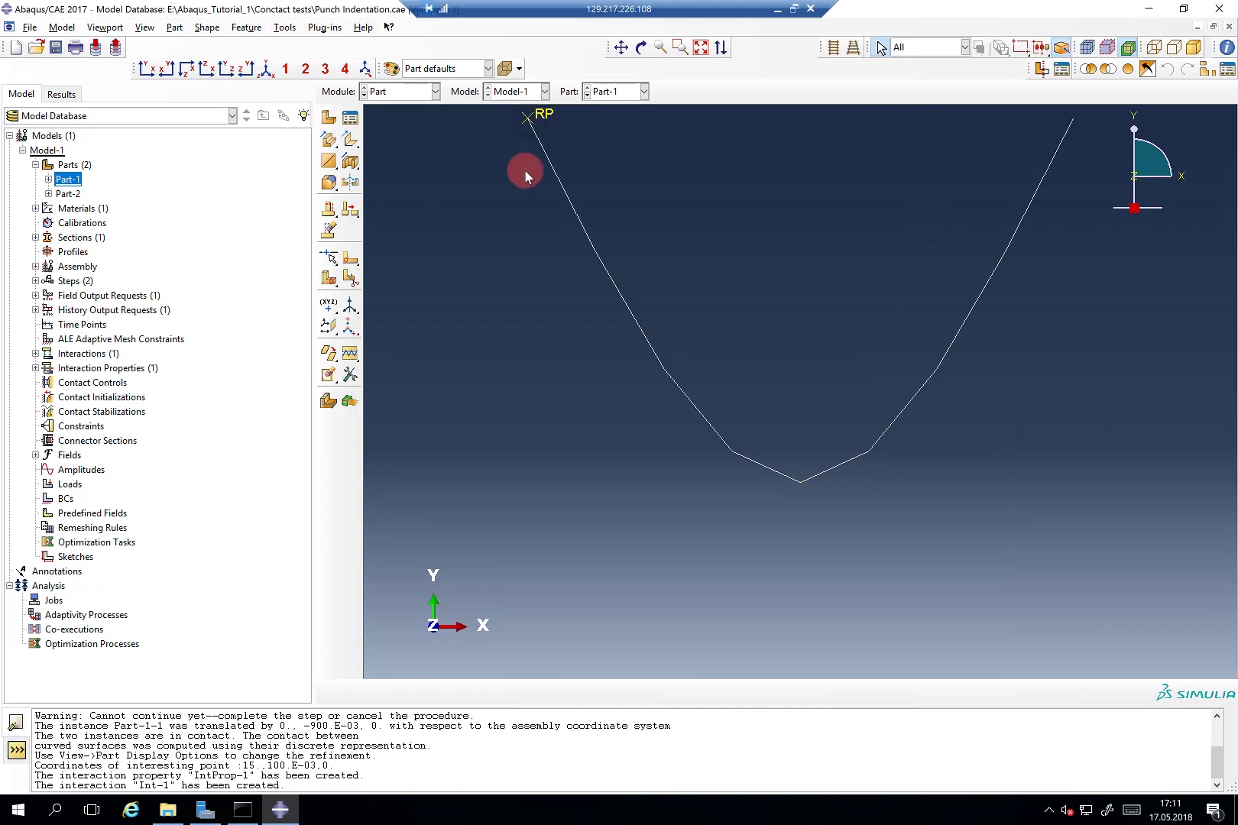
Create a mechanical Velocity/Angular velocity boundary condition in Step-1 on the punch's reference point.
{"action": "double_click", "coordinate": [66, 498]}
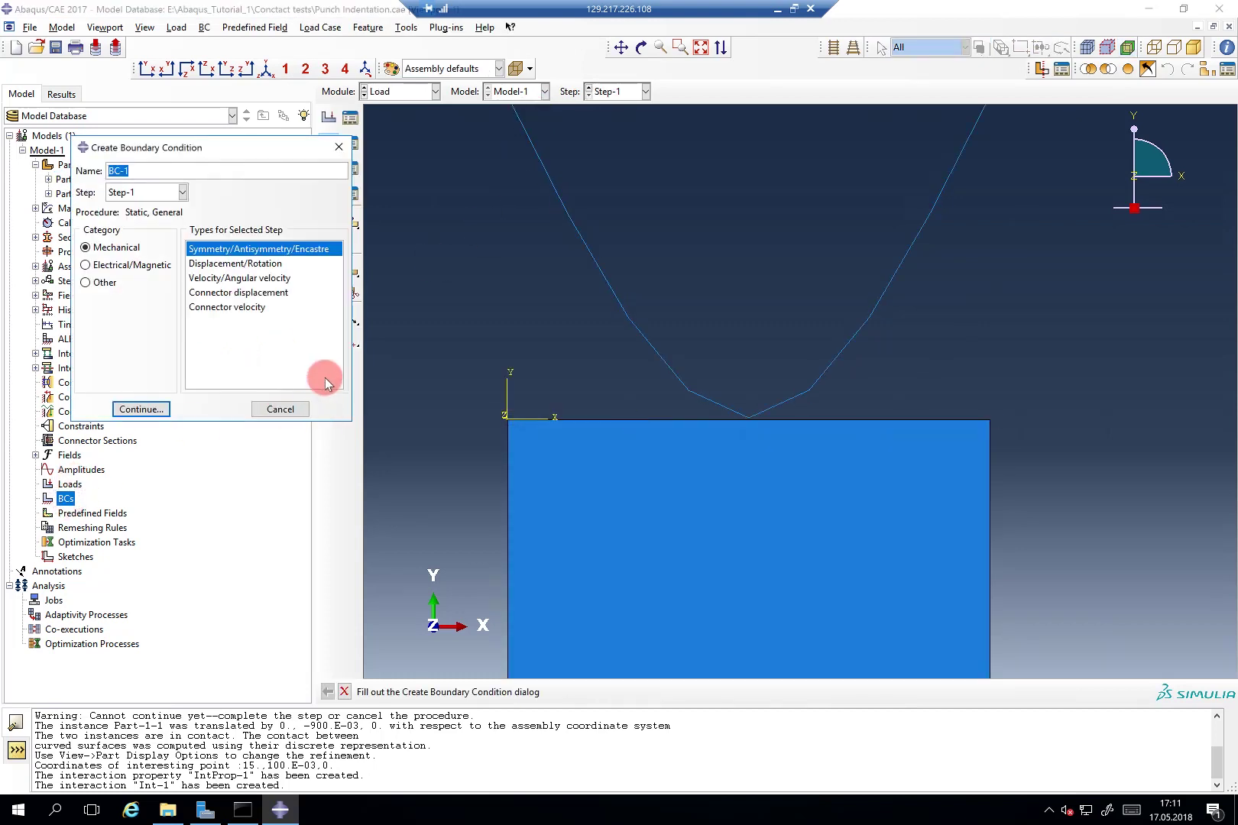
{"action": "left_click", "coordinate": [219, 278]}
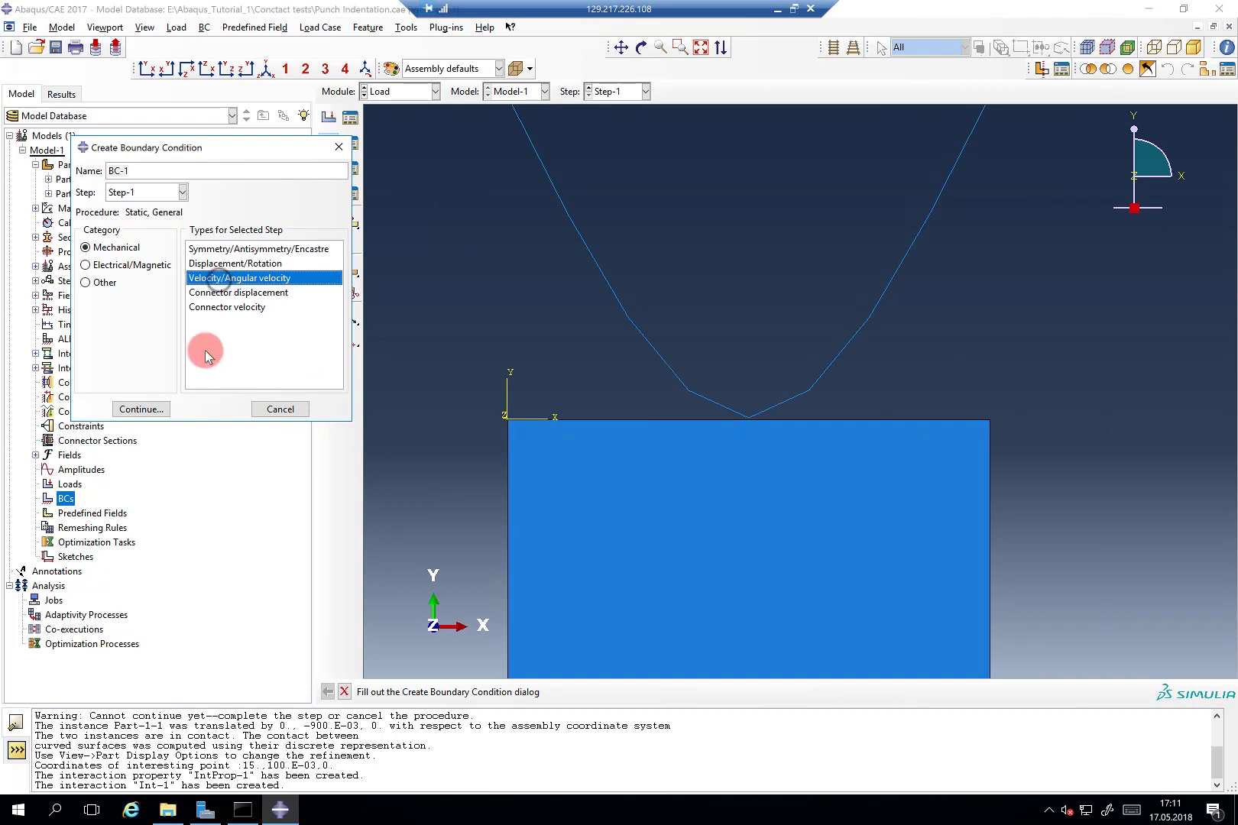
{"action": "left_click", "coordinate": [155, 411]}
{"action": "scroll", "coordinate": [633, 225], "scroll_direction": "up", "scroll_amount": 2}
{"action": "scroll", "coordinate": [633, 225], "scroll_direction": "down", "scroll_amount": 3}
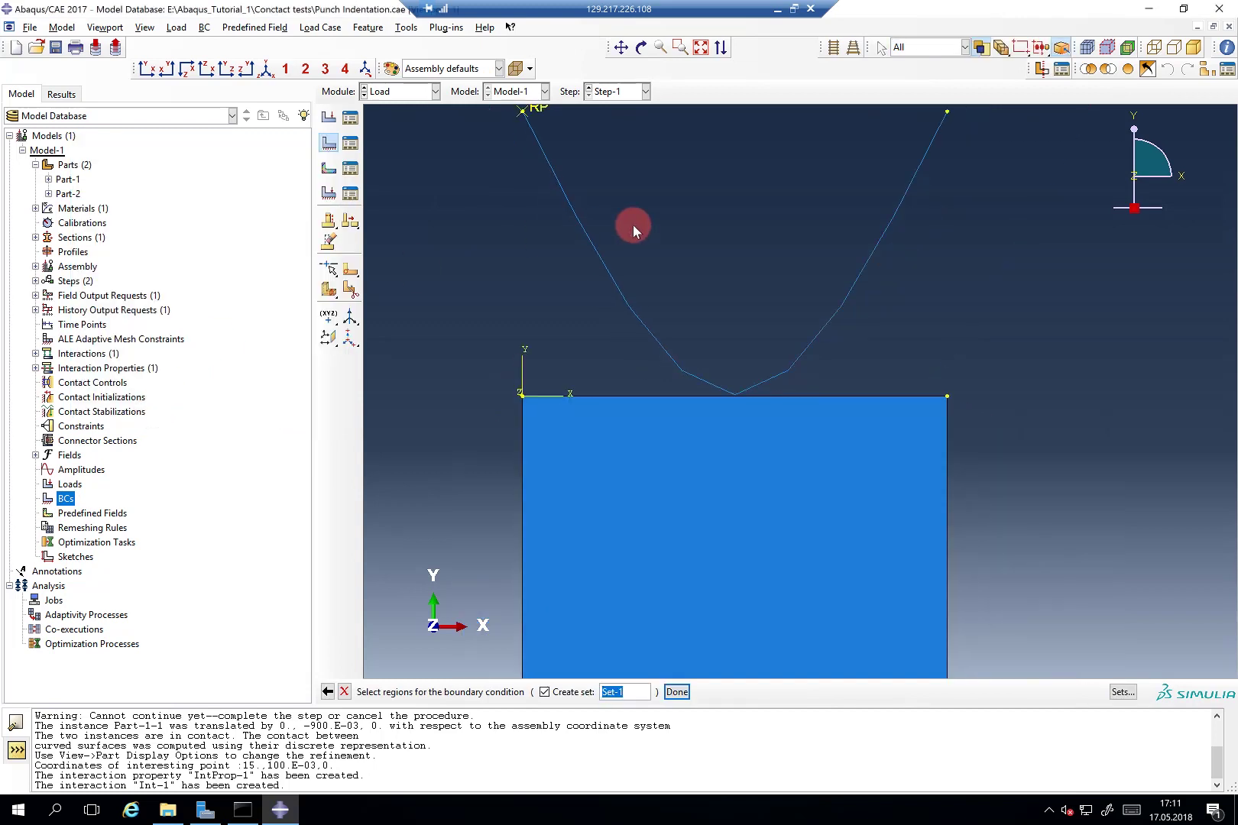
{"action": "left_click", "coordinate": [566, 134]}
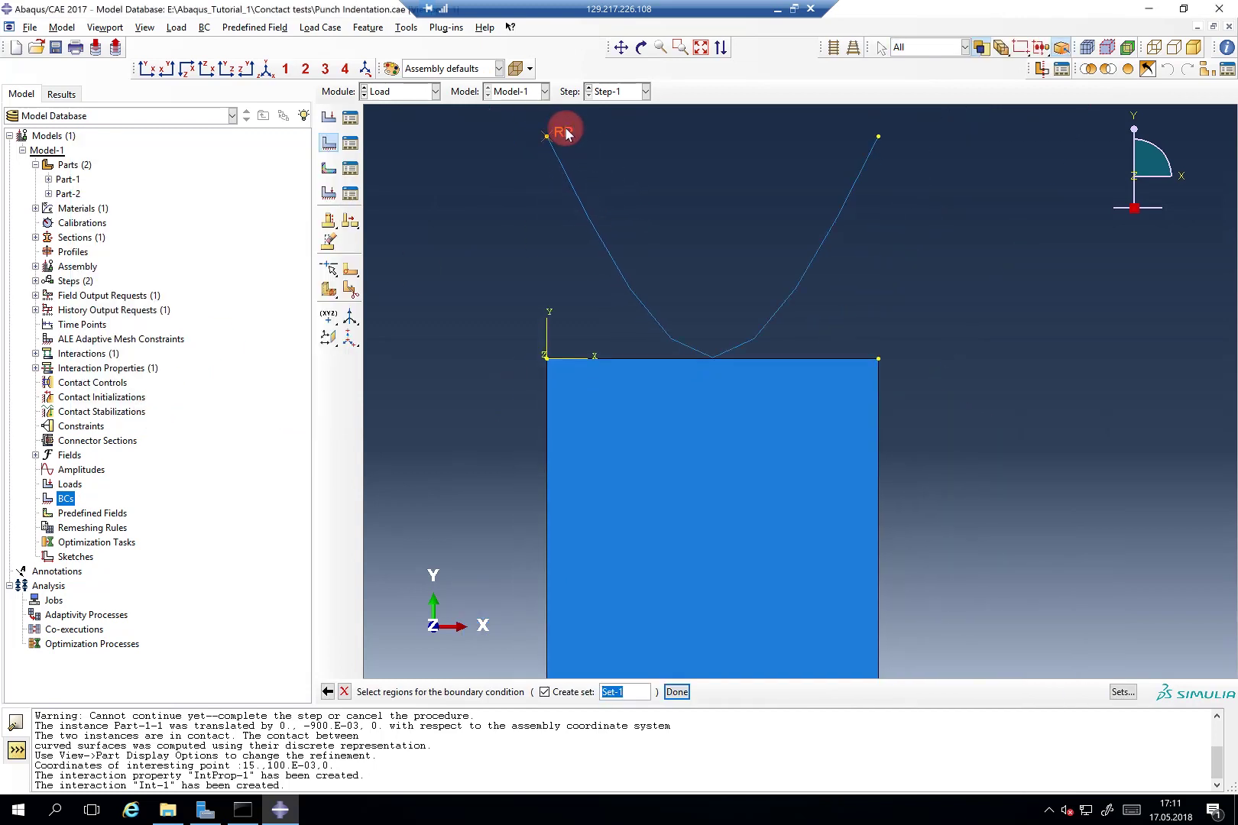
{"action": "middle_click", "coordinate": [989, 346]}
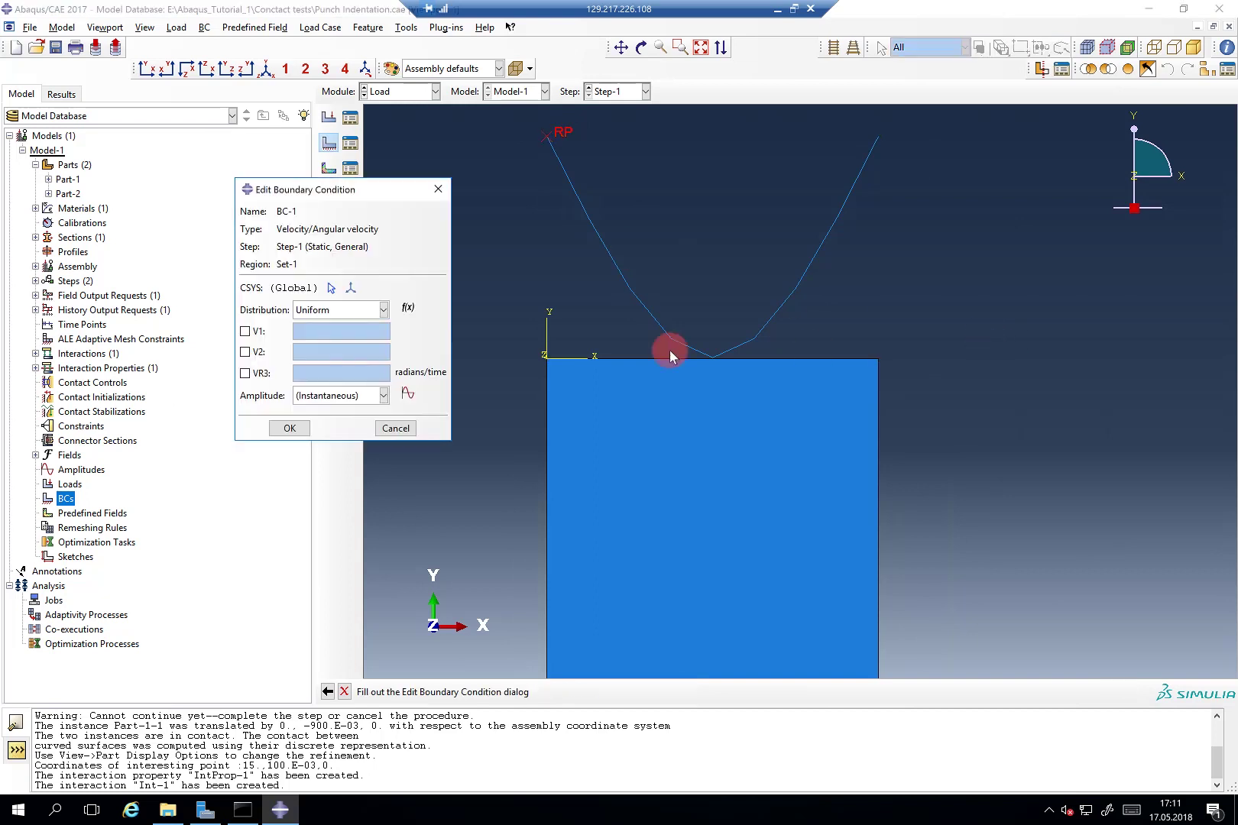
Constrain all the punch's velocity components, with V1 and VR3 at 0 and V2 at -10, and save the boundary condition.
{"action": "left_click", "coordinate": [245, 331]}
{"action": "left_click", "coordinate": [244, 352]}
{"action": "left_click", "coordinate": [245, 373]}
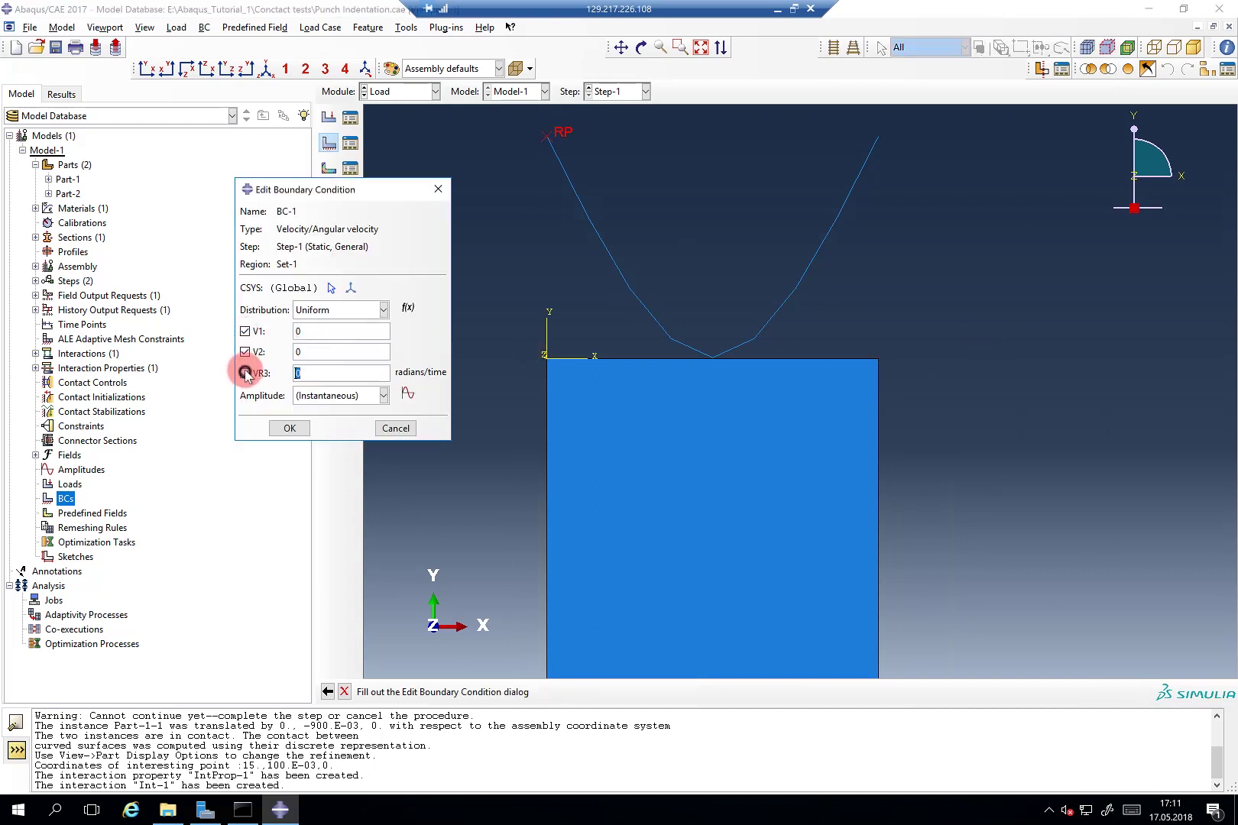
{"action": "double_click", "coordinate": [298, 351]}
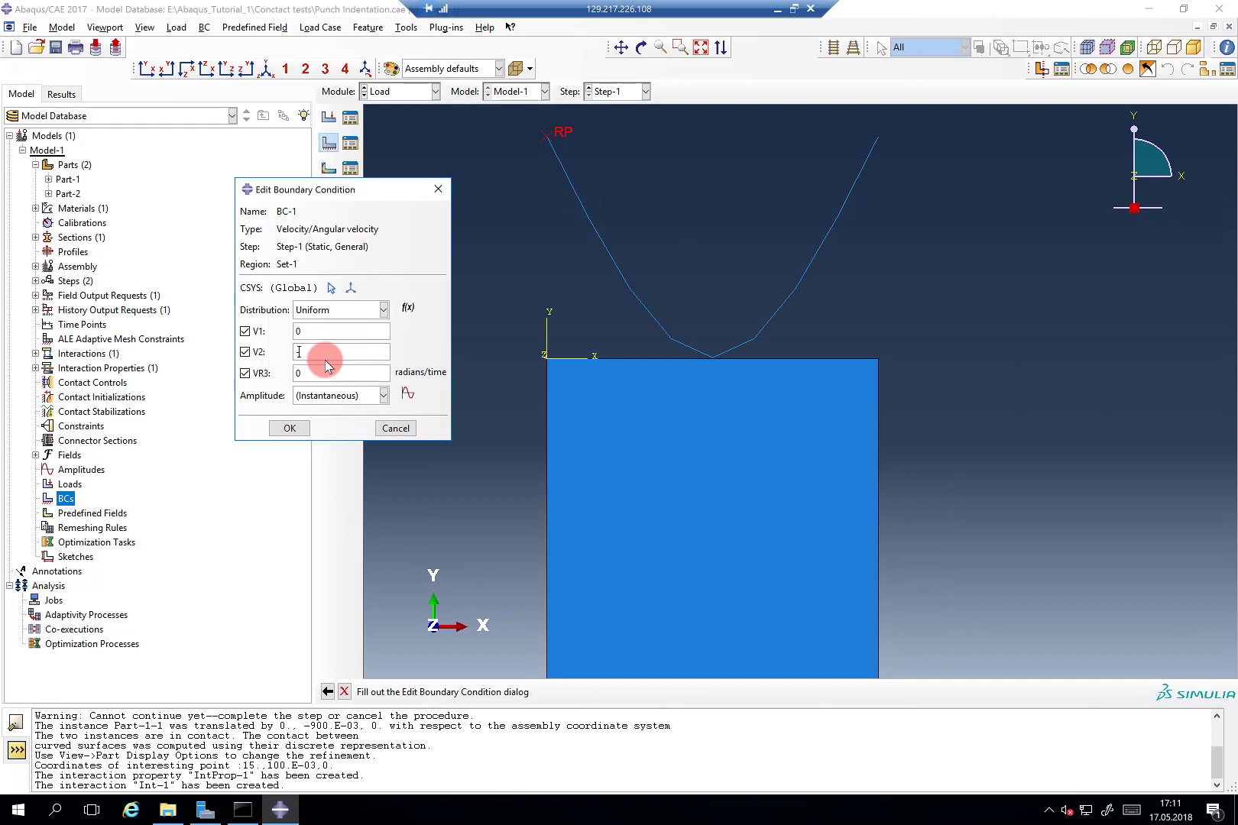
{"action": "type", "text": "-10"}
{"action": "left_click", "coordinate": [287, 429]}
Fix the block's bottom edge with a Symmetry/Antisymmetry/Encastre boundary condition in Step-1, using the ENCASTRE option.
{"action": "double_click", "coordinate": [66, 498]}
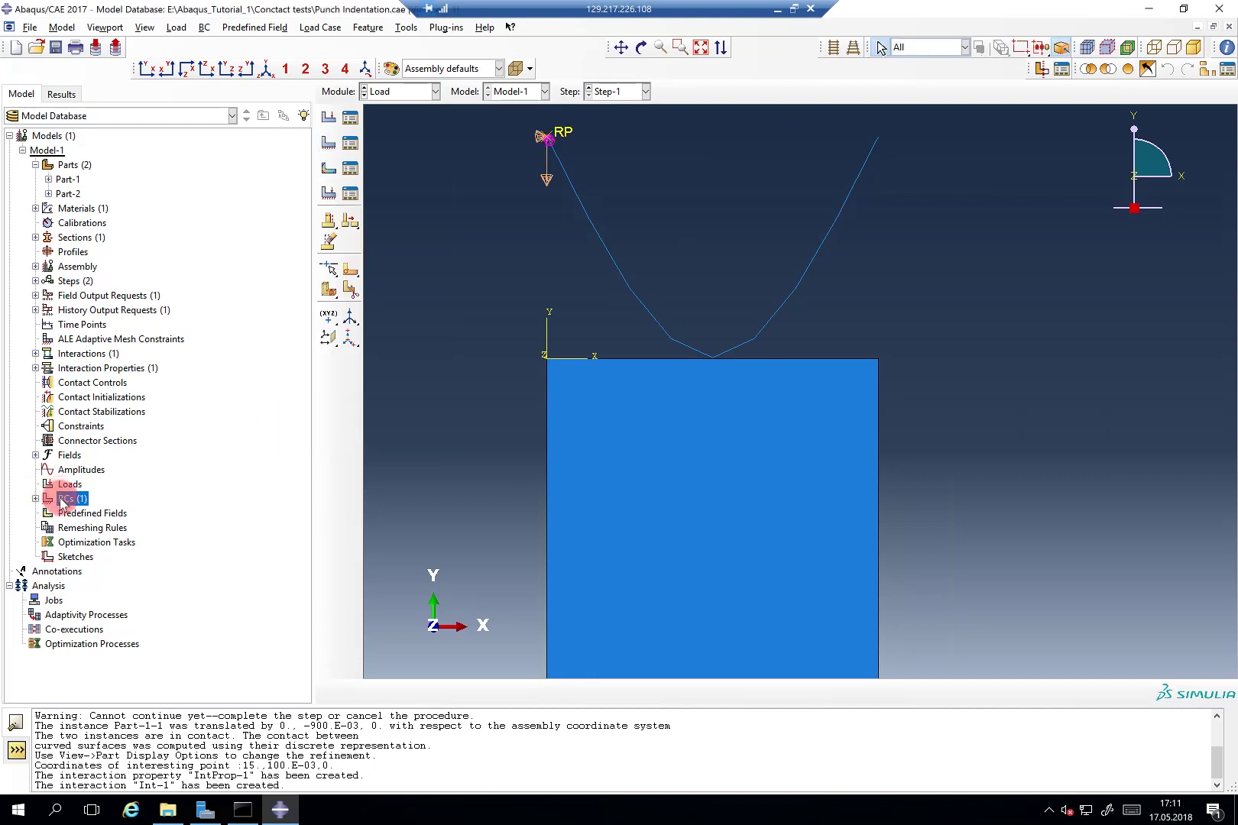
{"action": "left_click", "coordinate": [239, 249]}
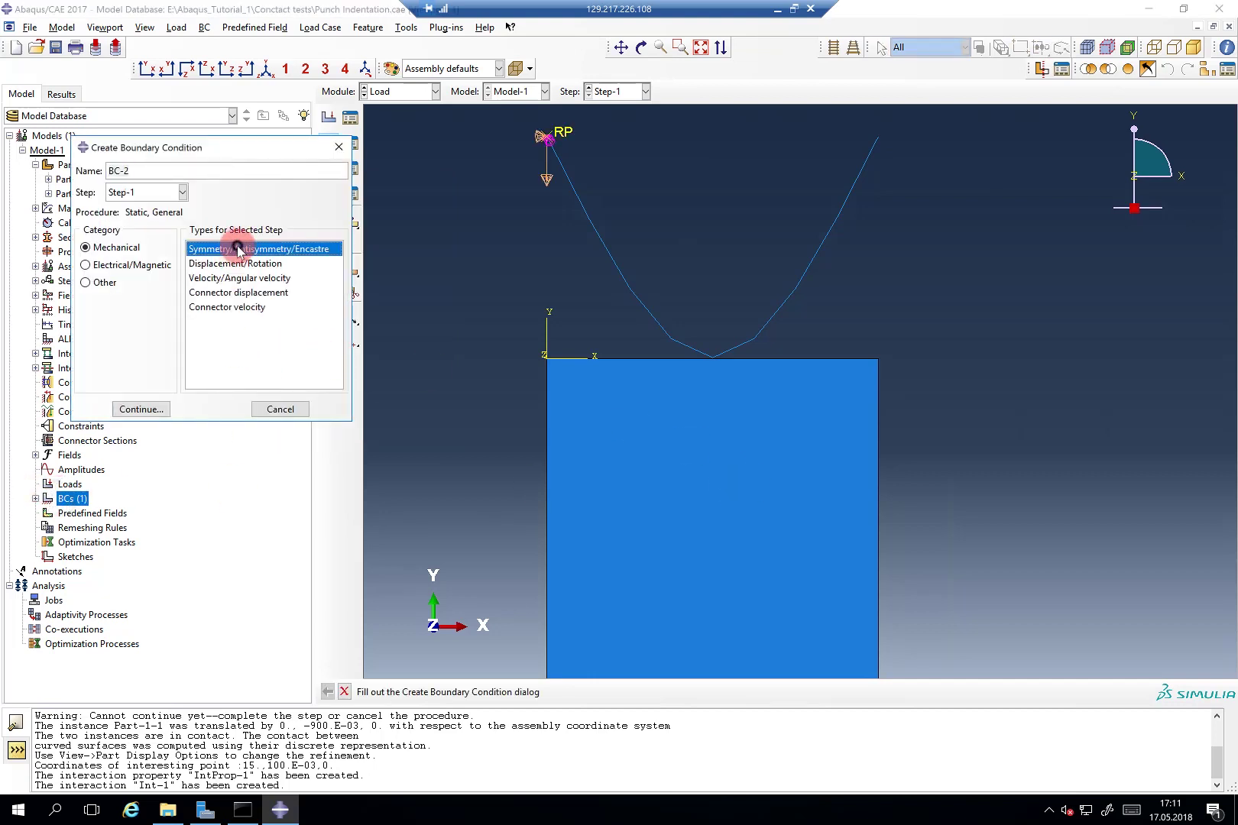
{"action": "left_click", "coordinate": [146, 408]}
{"action": "scroll", "coordinate": [772, 381], "scroll_direction": "down", "scroll_amount": 3}
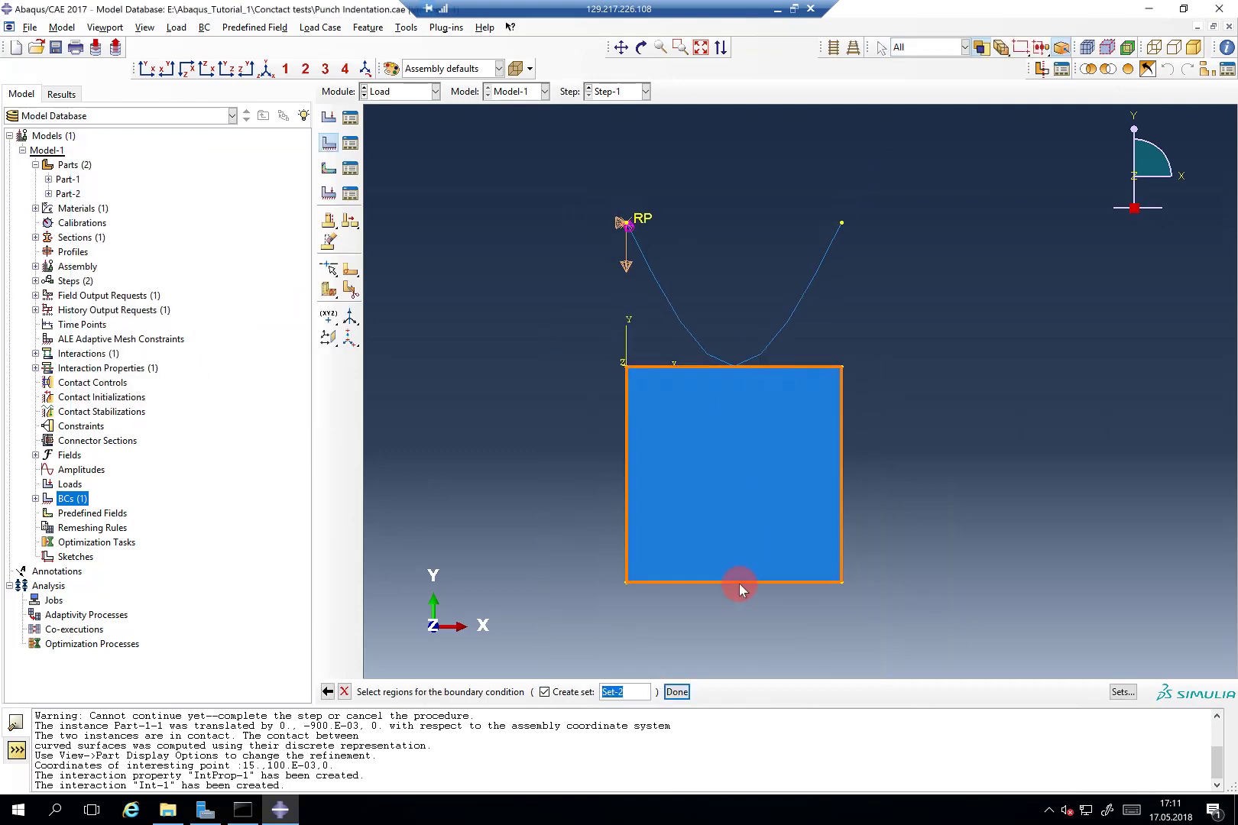
{"action": "left_click", "coordinate": [739, 581]}
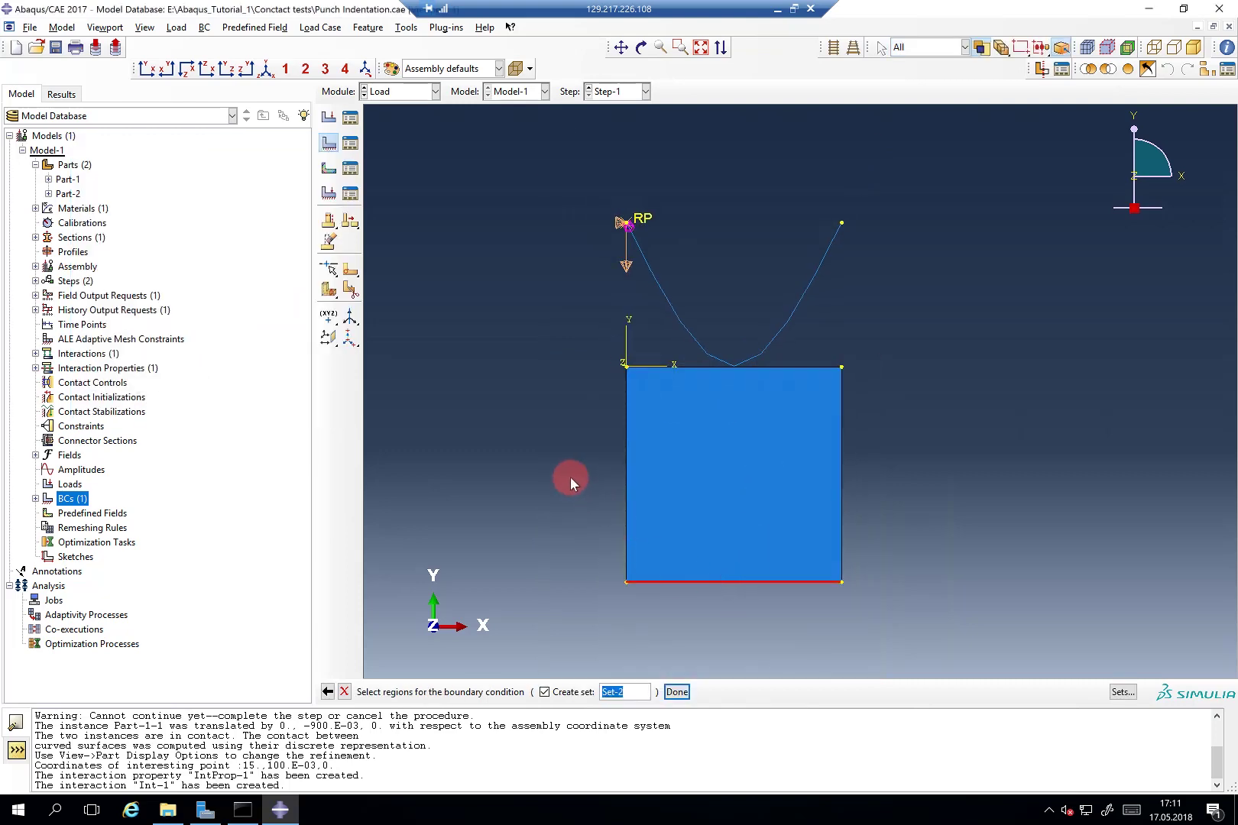
{"action": "middle_click", "coordinate": [569, 477]}
{"action": "left_click", "coordinate": [427, 480]}
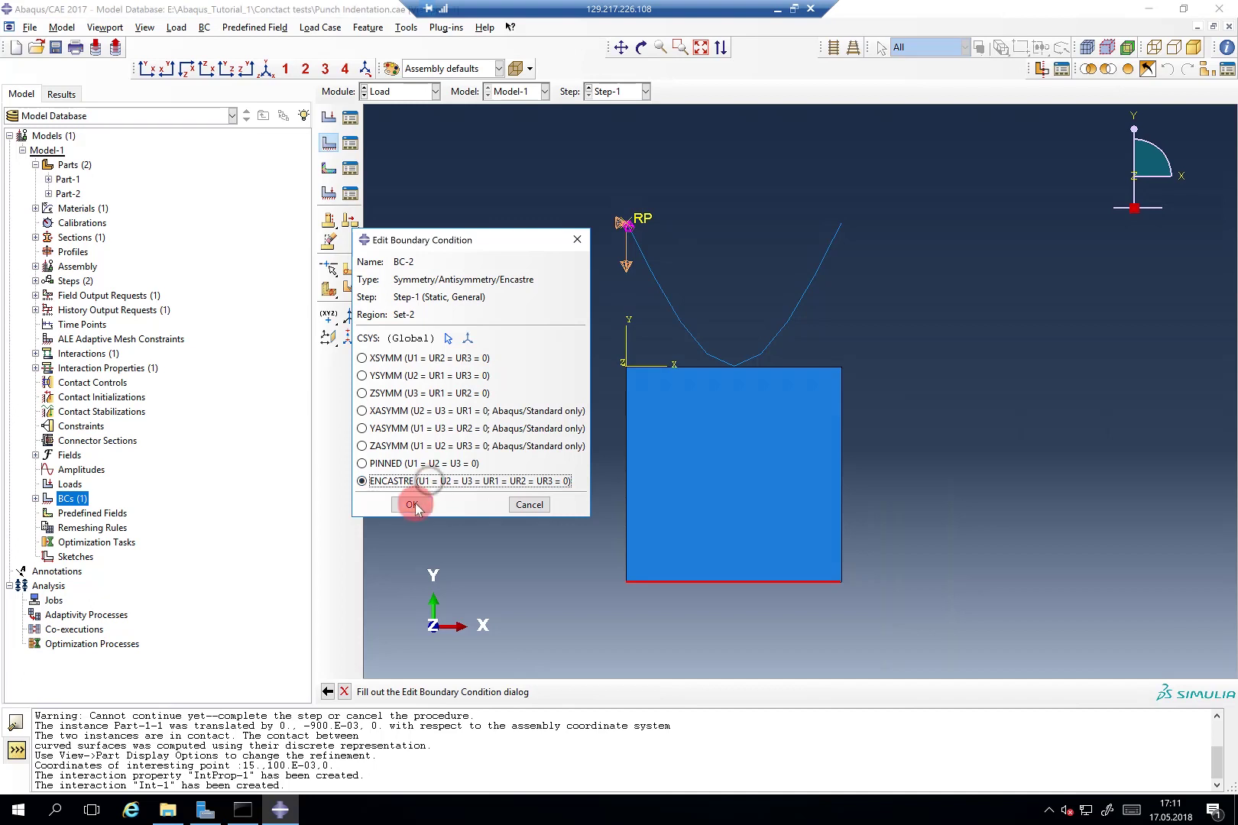
{"action": "left_click", "coordinate": [412, 505]}
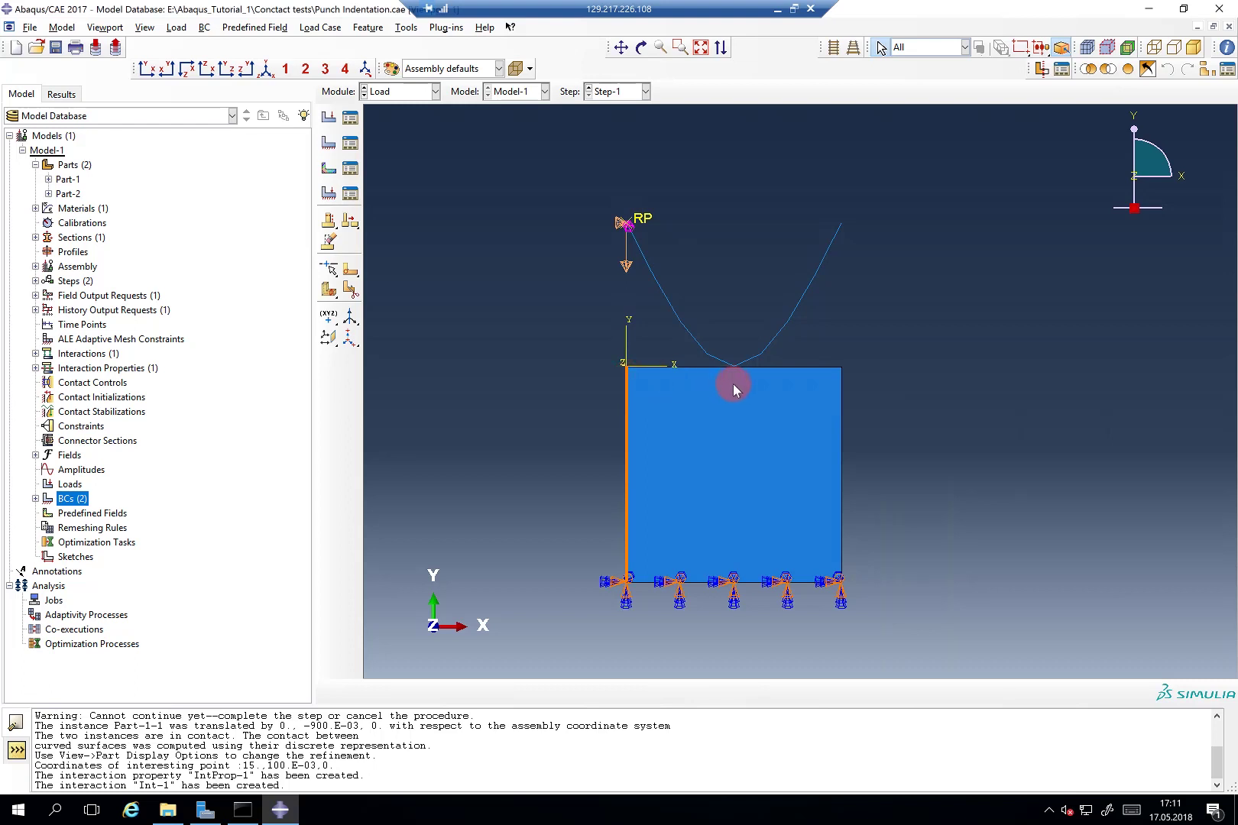
{"action": "left_click", "coordinate": [841, 413]}
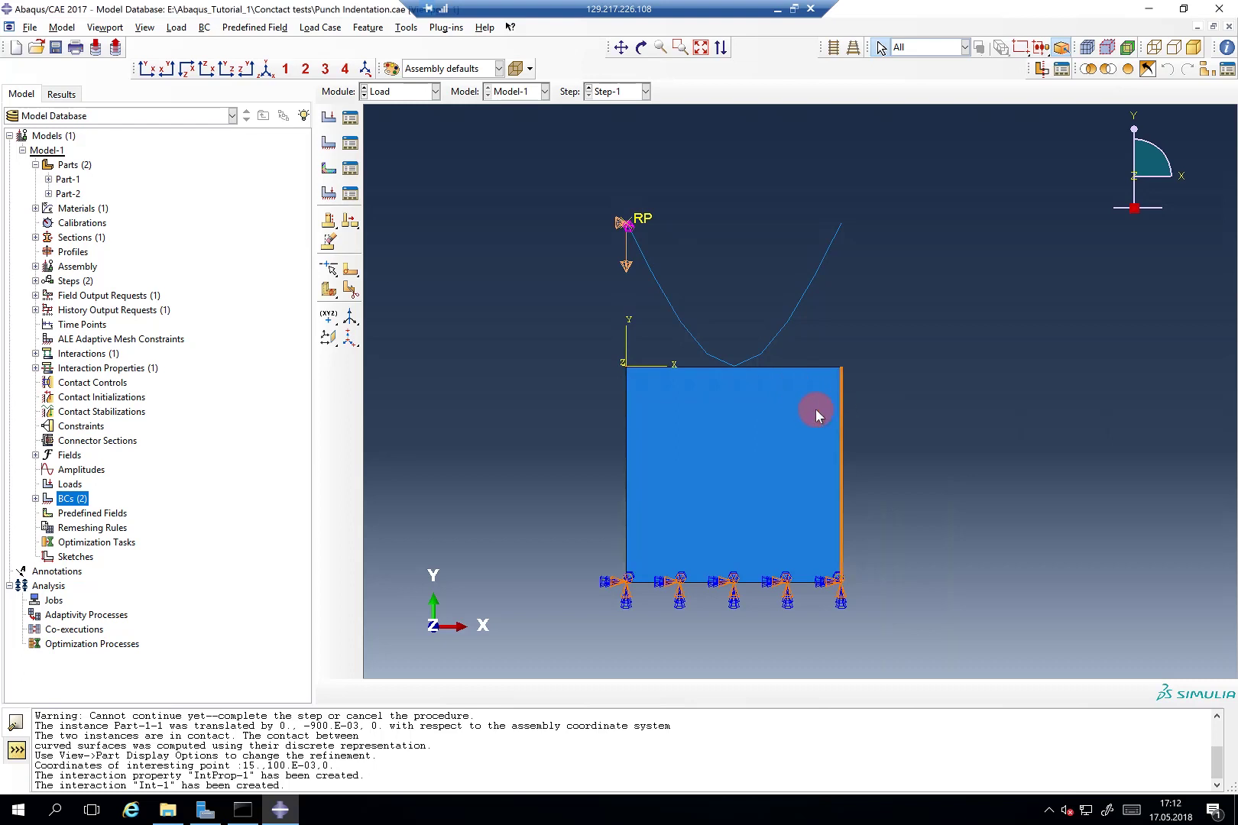
{"action": "left_click", "coordinate": [625, 409]}
{"action": "left_click", "coordinate": [778, 417]}
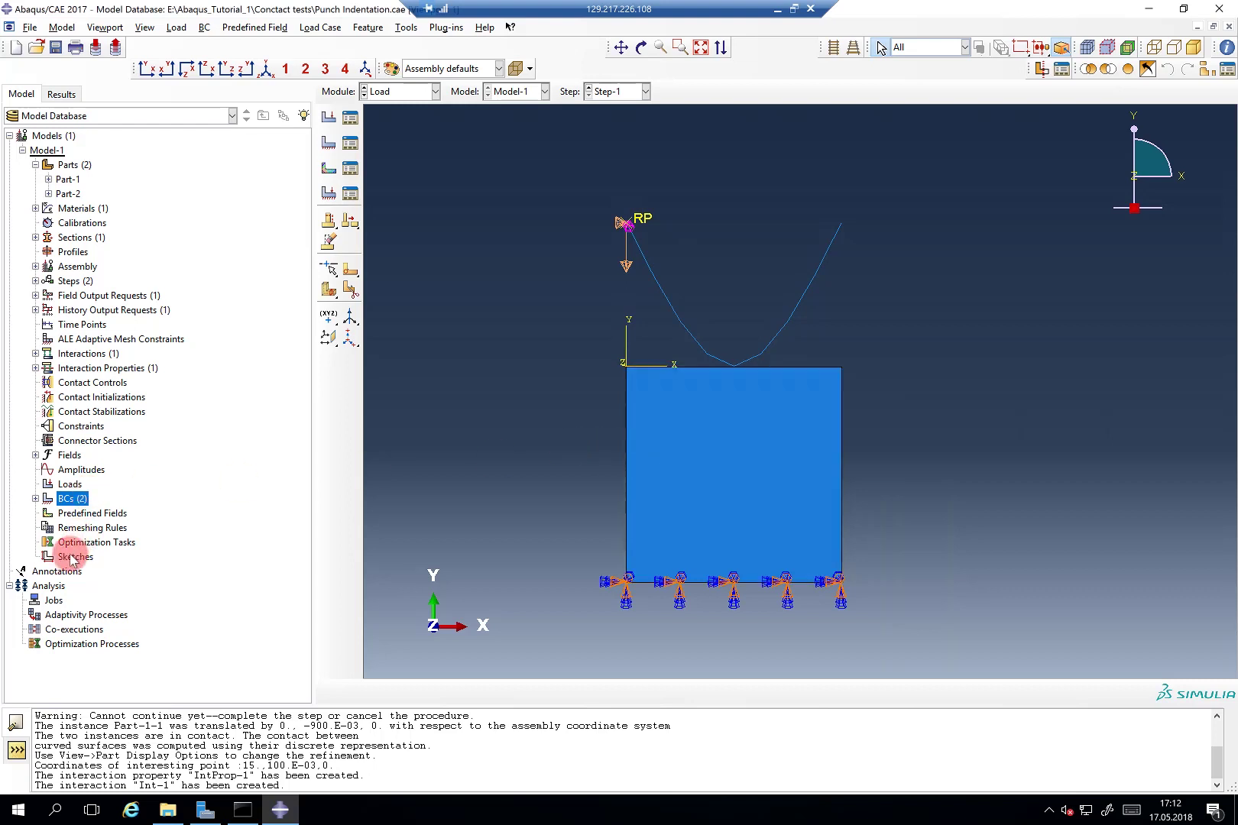
Create a full analysis job named Punch_Hard_S2S_noFric_PS from Model-1 with the default settings.
{"action": "double_click", "coordinate": [54, 600]}
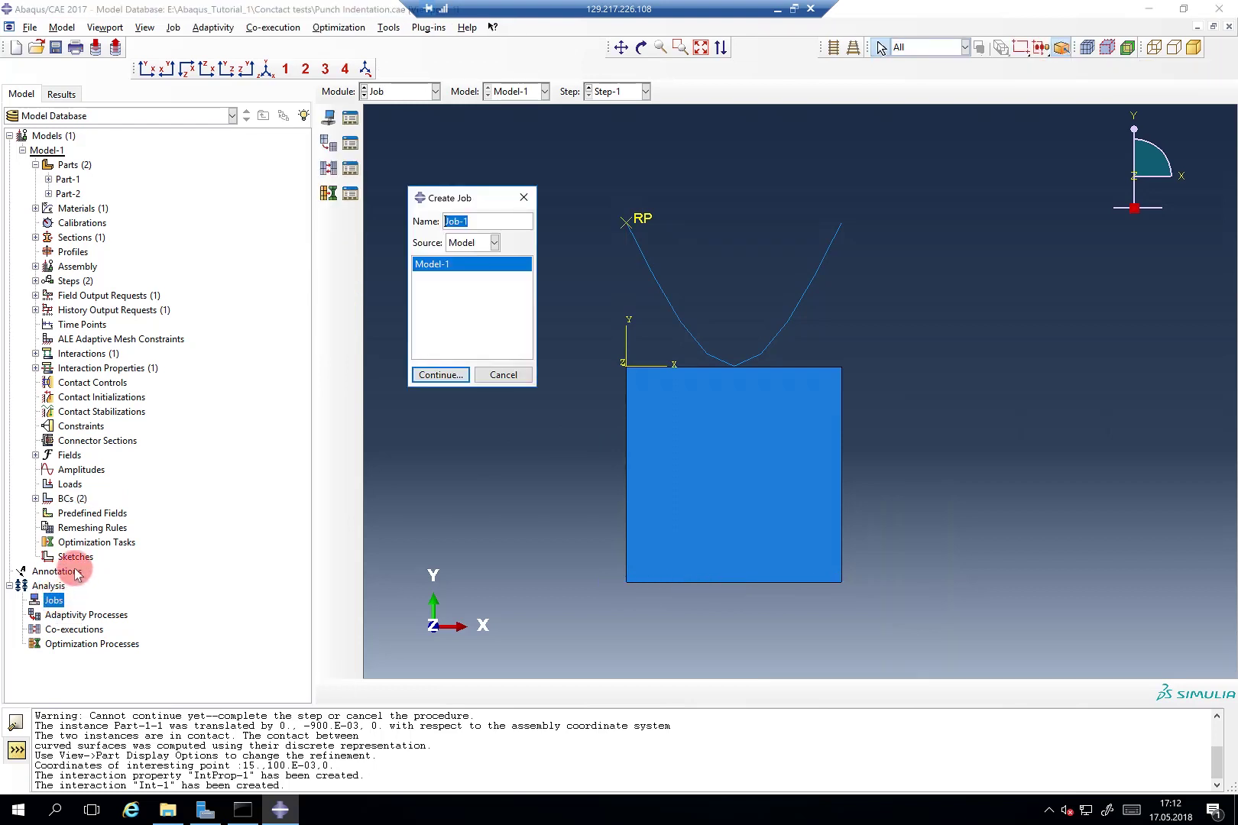
{"action": "type", "text": "P"}
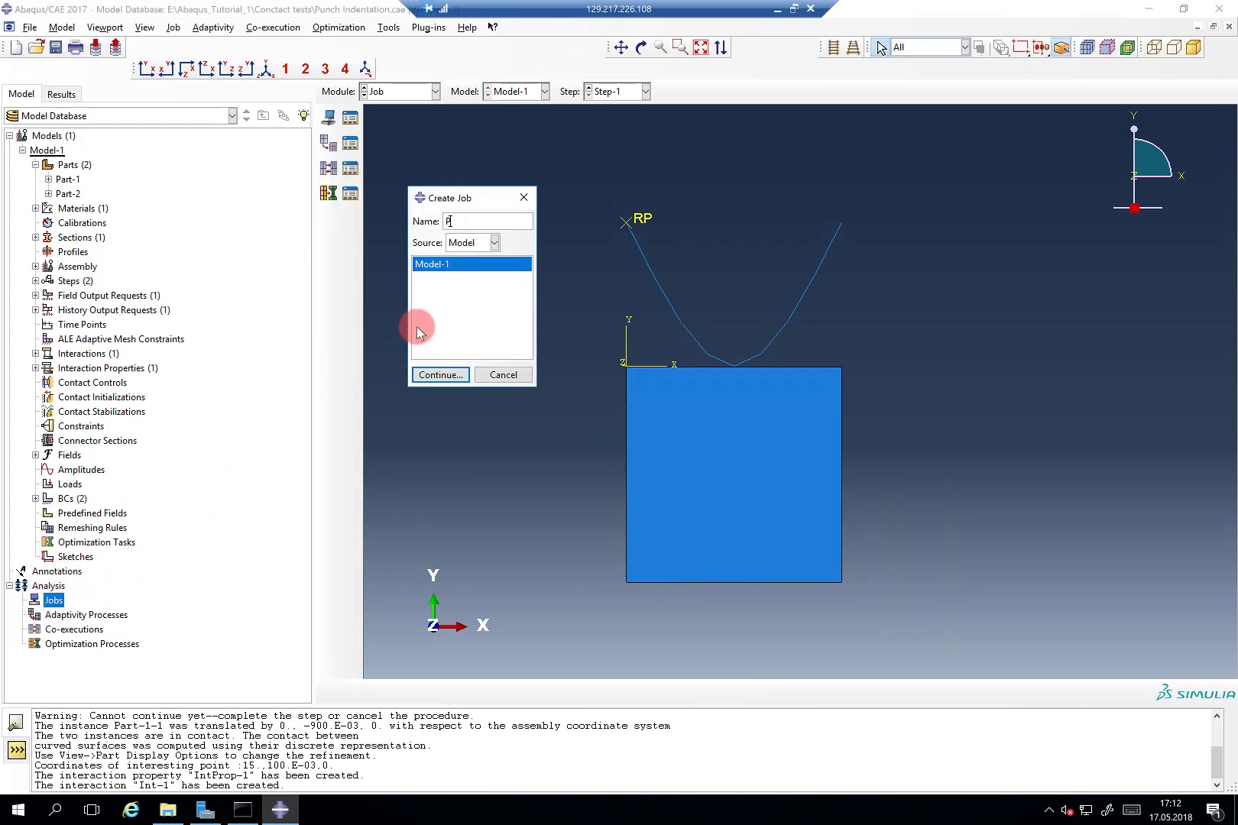
{"action": "type", "text": "un"}
{"action": "type", "text": "ch_"}
{"action": "type", "text": "Hard"}
{"action": "type", "text": "_"}
{"action": "type", "text": "S2S"}
{"action": "type", "text": "_noFr"}
{"action": "type", "text": "ic_"}
{"action": "type", "text": "PS"}
{"action": "left_click", "coordinate": [440, 374]}
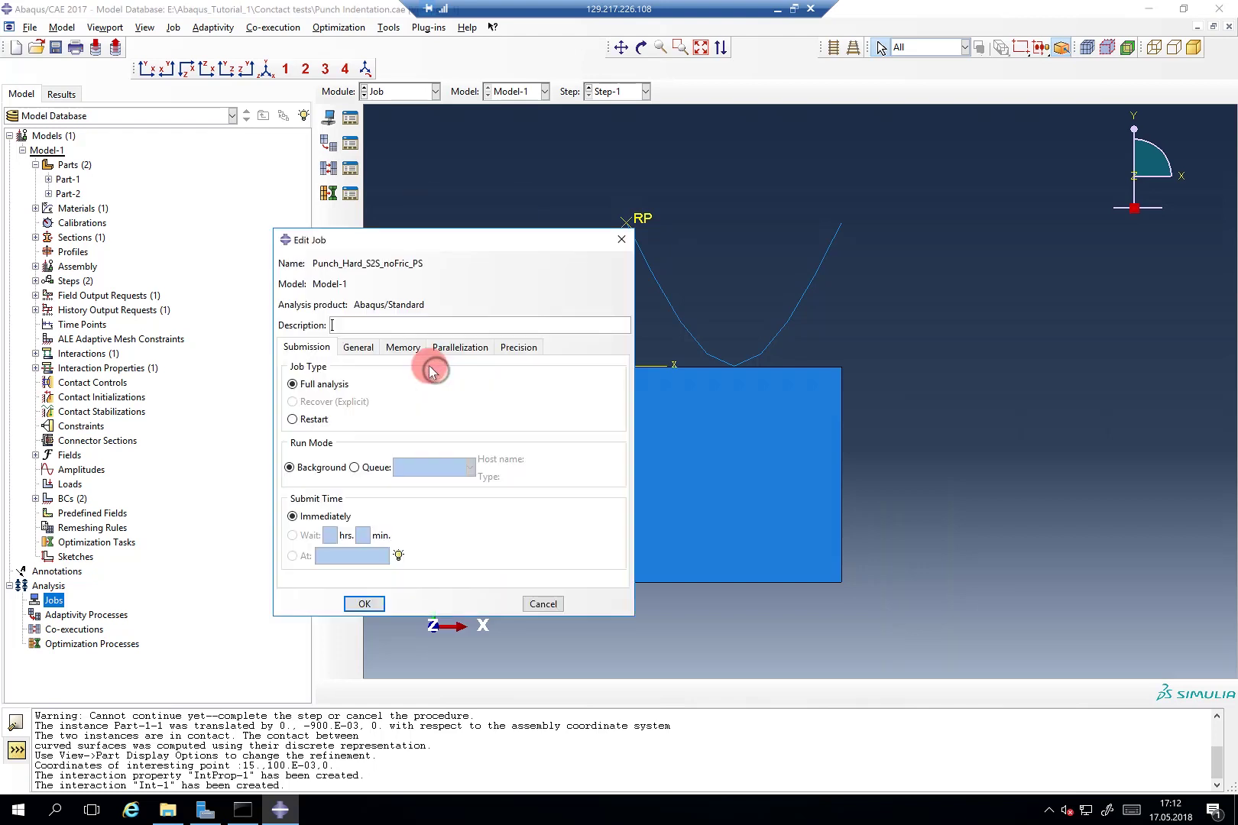
{"action": "left_click", "coordinate": [365, 604]}
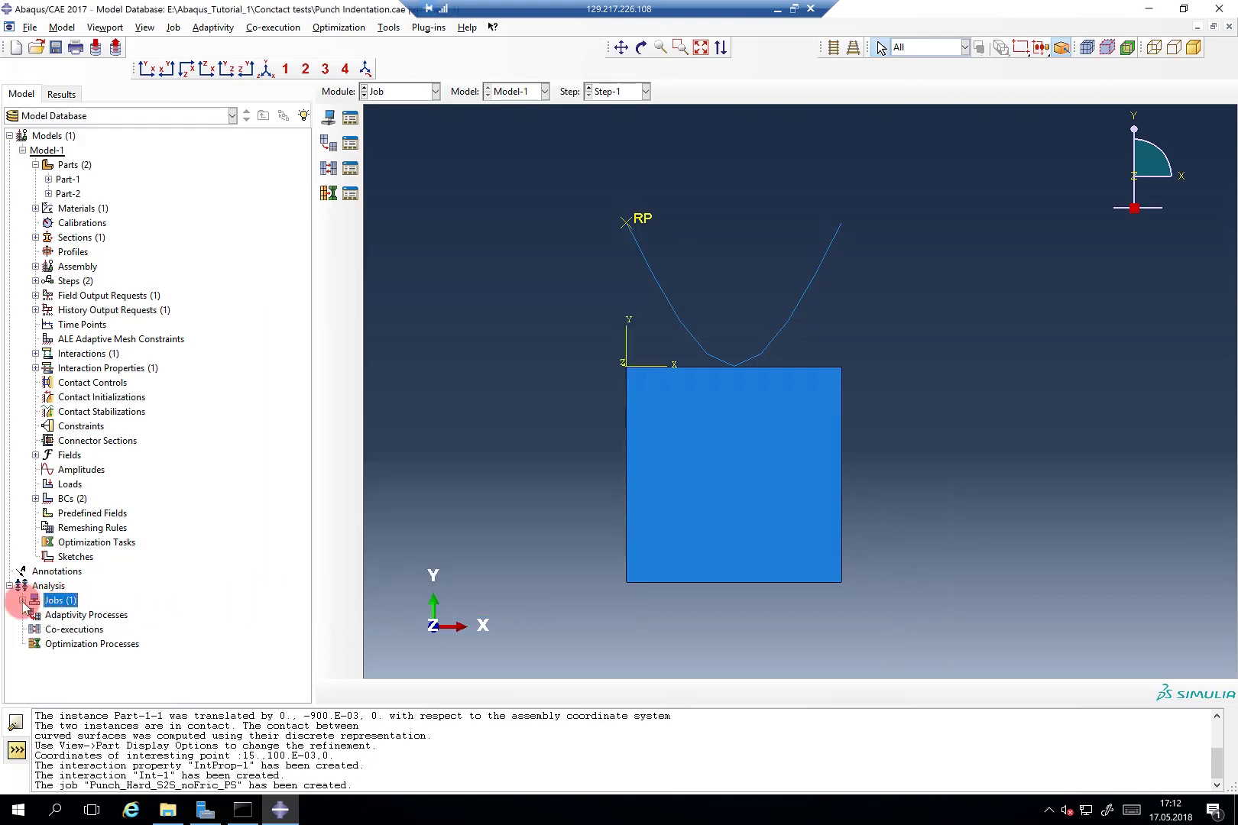
Submit the Punch_Hard_S2S_noFric_PS job for analysis.
{"action": "left_click", "coordinate": [23, 601]}
{"action": "left_click", "coordinate": [46, 615]}
{"action": "right_click", "coordinate": [45, 615]}
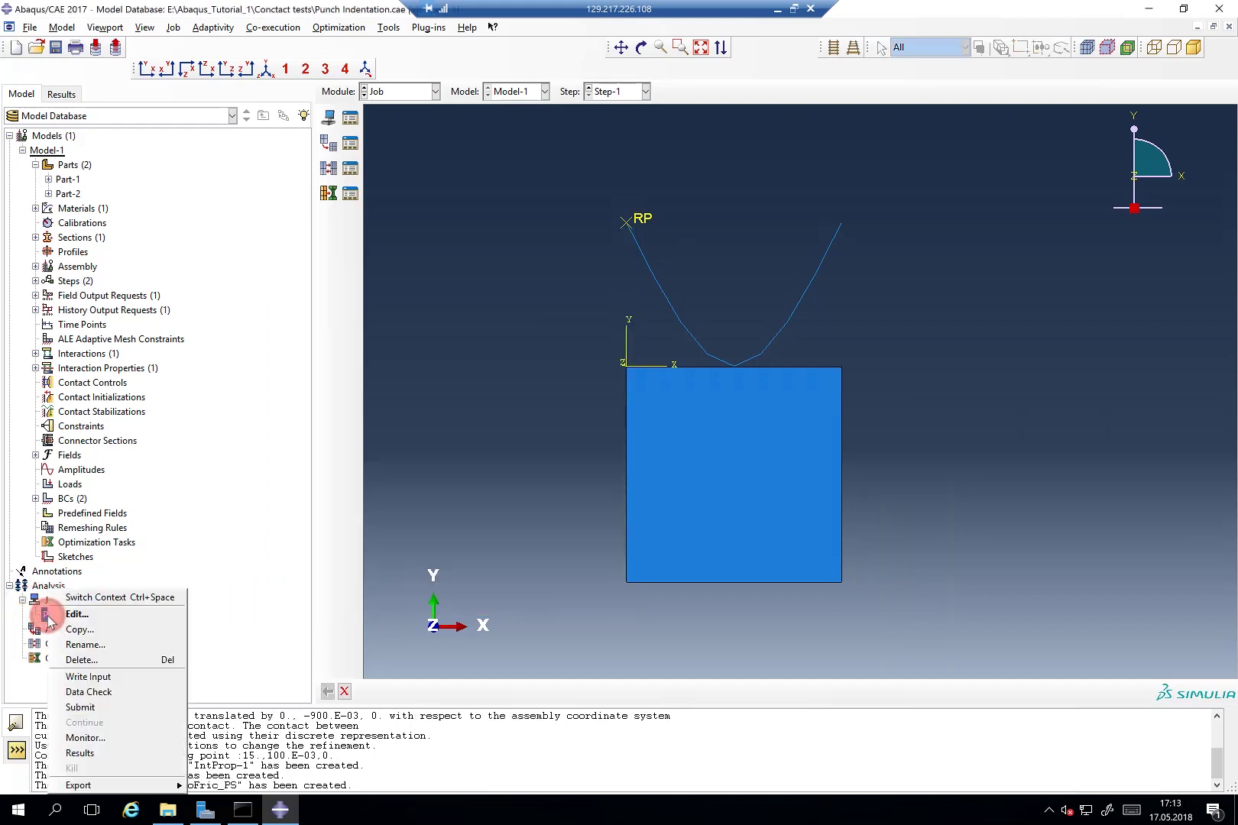
{"action": "left_click", "coordinate": [79, 708]}
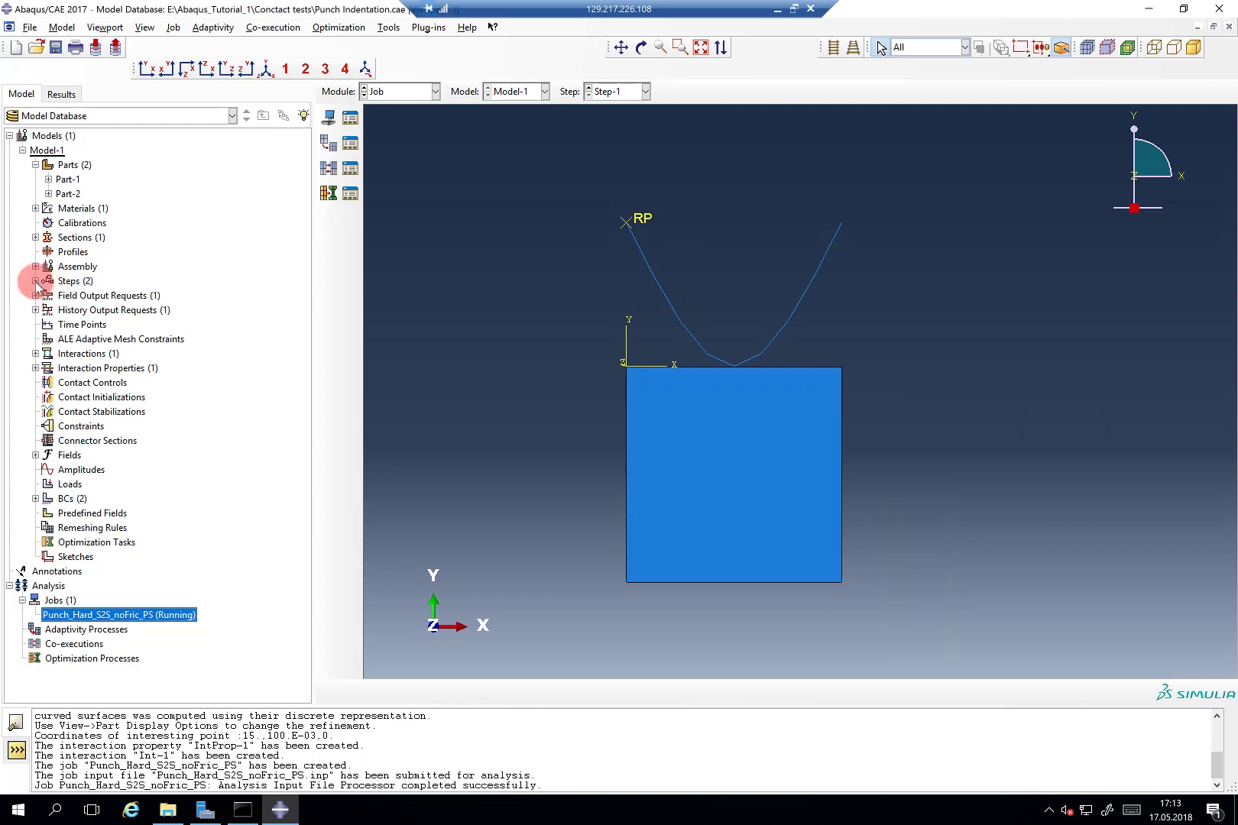
Change the discretization method of the Int-1 contact in Step-1 to Node to surface.
{"action": "left_click", "coordinate": [35, 353]}
{"action": "left_click", "coordinate": [48, 367]}
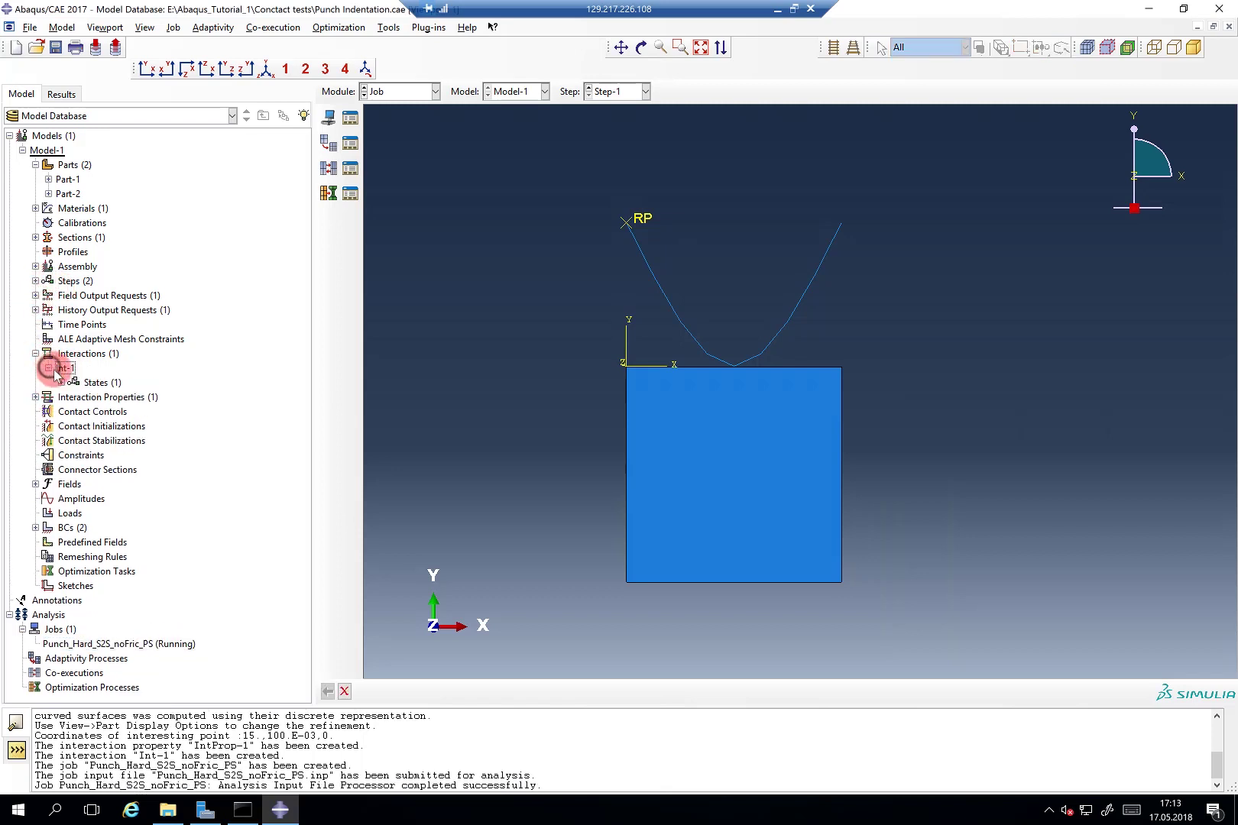
{"action": "left_click", "coordinate": [61, 382]}
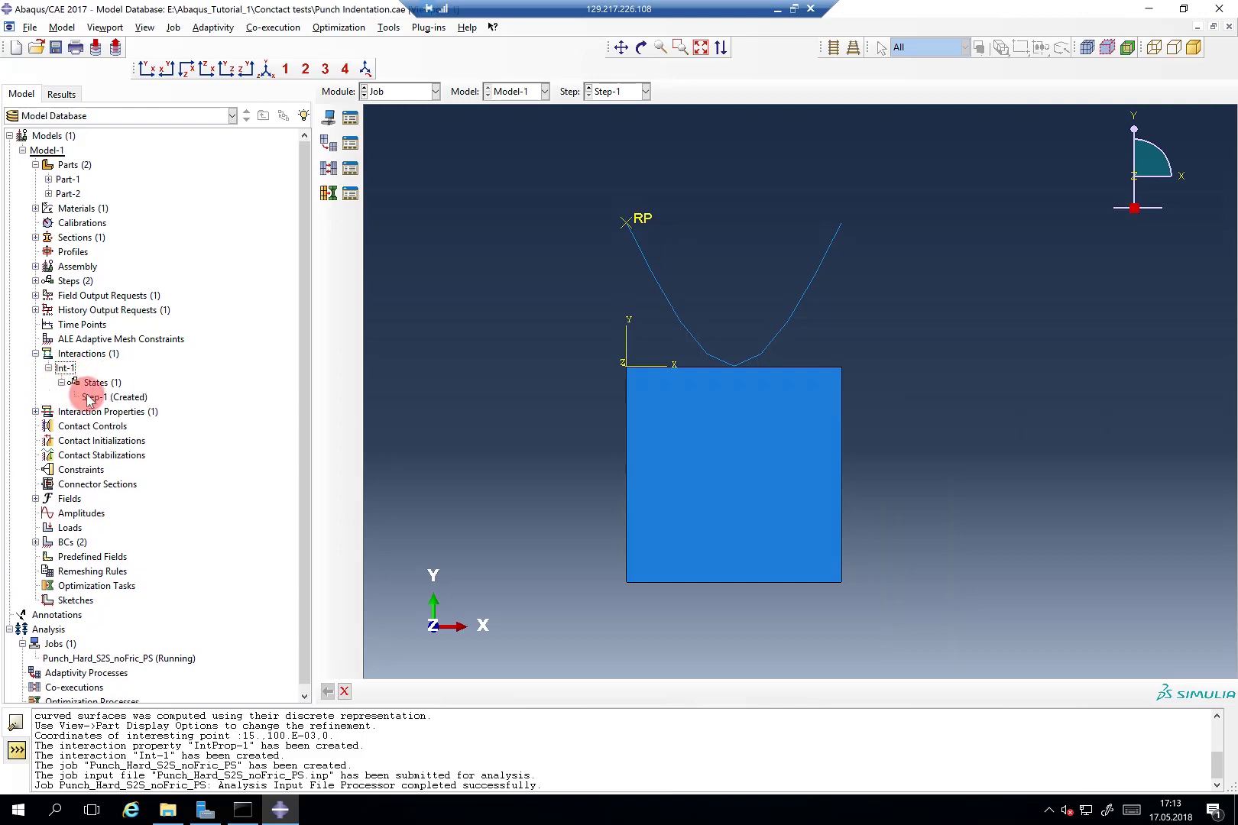
{"action": "double_click", "coordinate": [95, 397]}
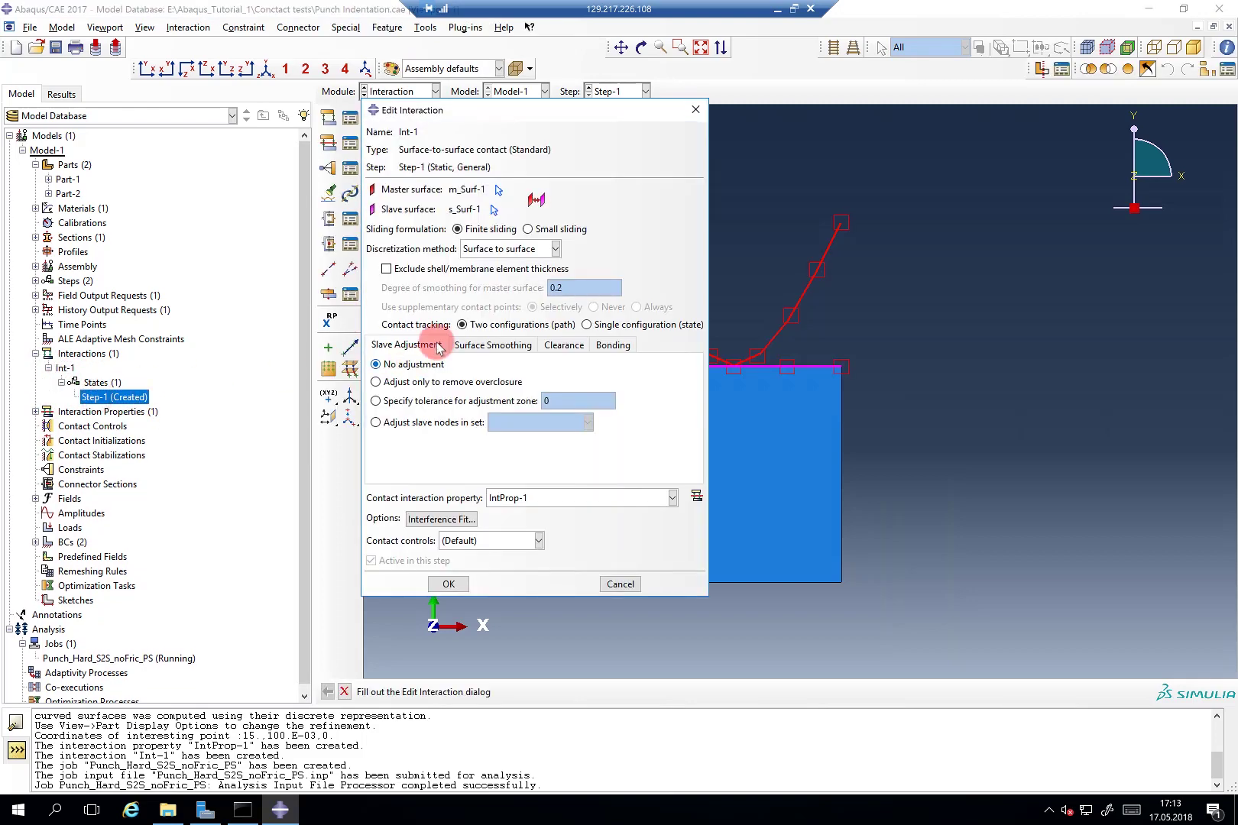
{"action": "left_click", "coordinate": [498, 249]}
{"action": "left_click", "coordinate": [500, 281]}
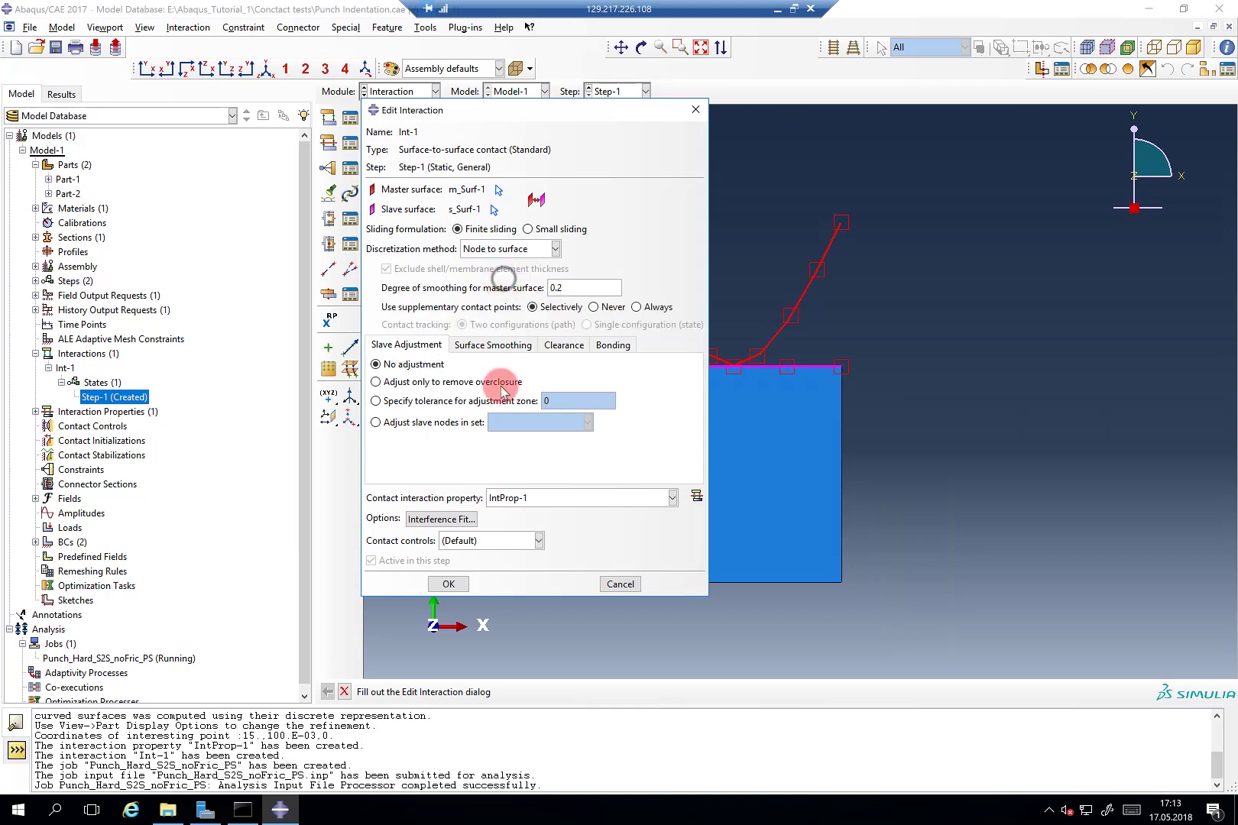
{"action": "left_click", "coordinate": [466, 585]}
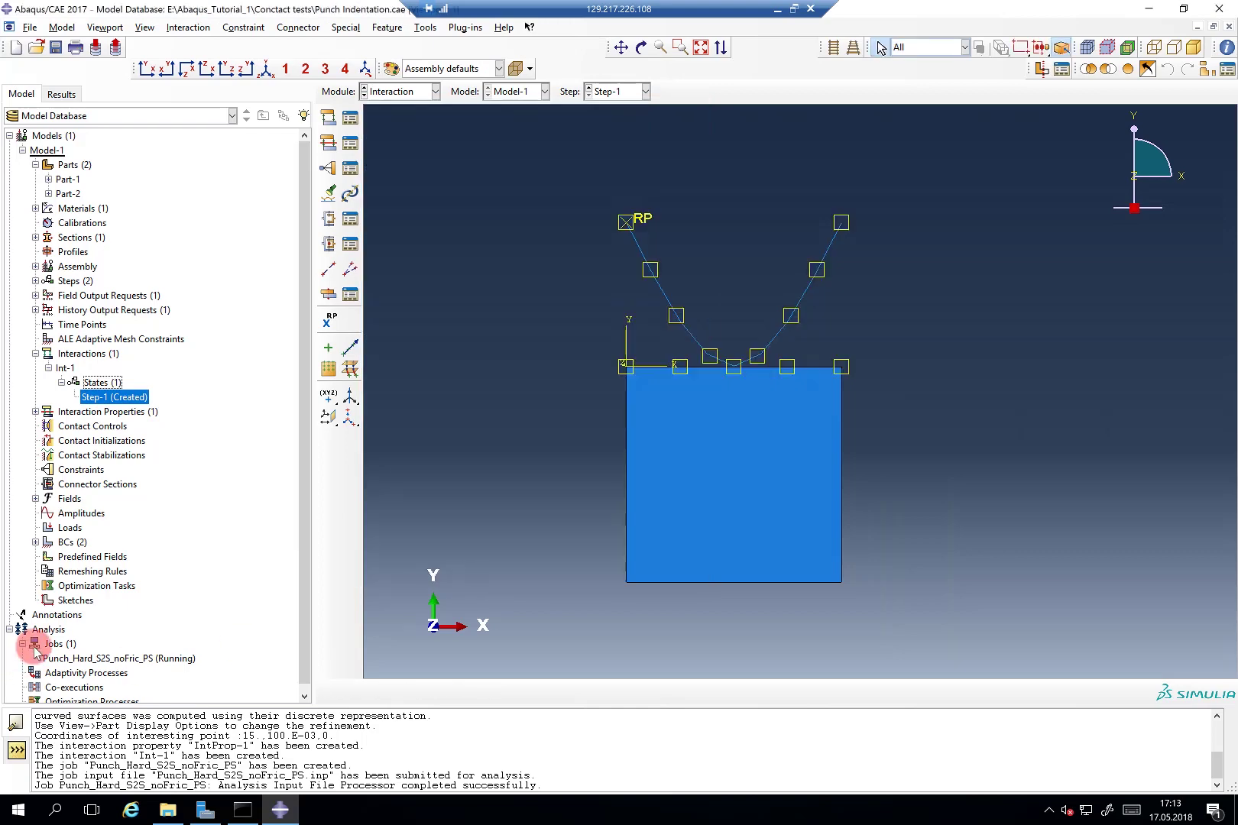
Create a second job named Punch_Hard_N2S_noFric_PS from Model-1 with the default settings.
{"action": "left_click", "coordinate": [47, 644]}
{"action": "right_click", "coordinate": [50, 646]}
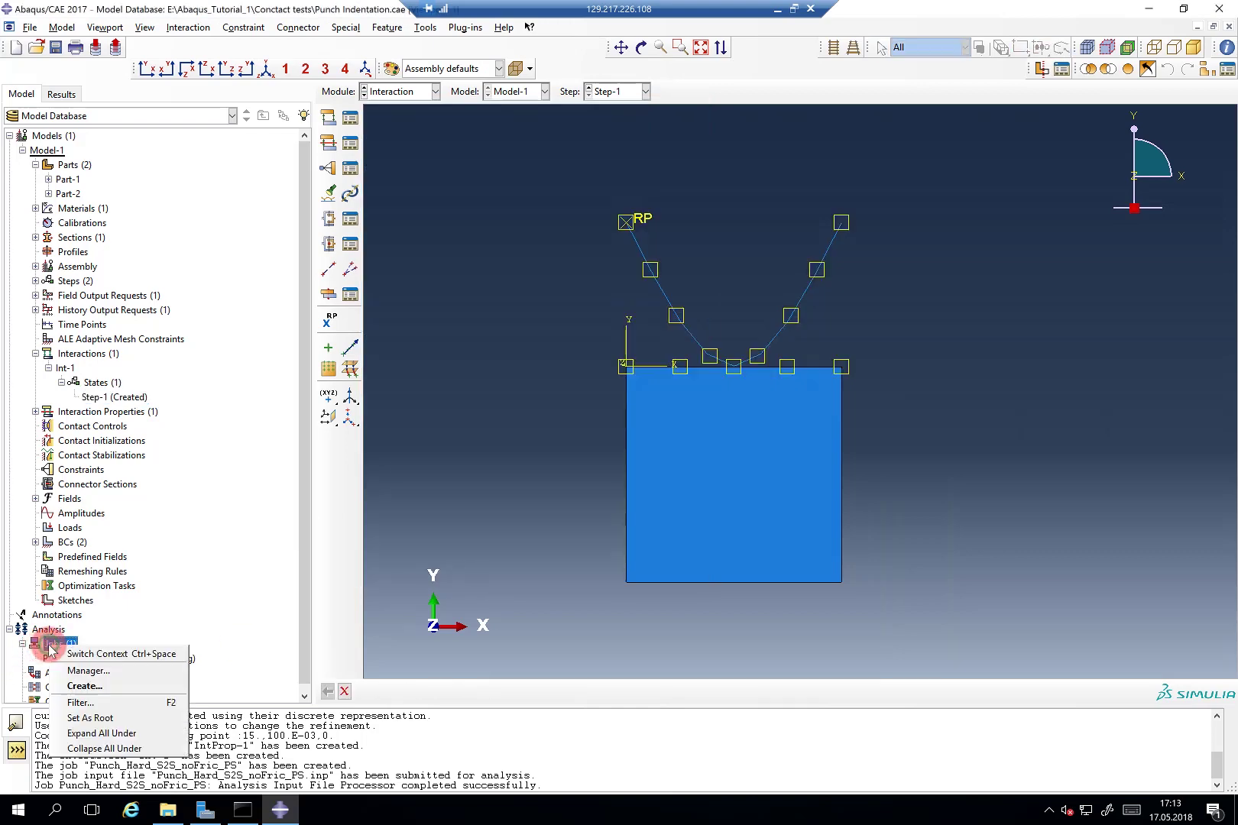
{"action": "left_click", "coordinate": [84, 686]}
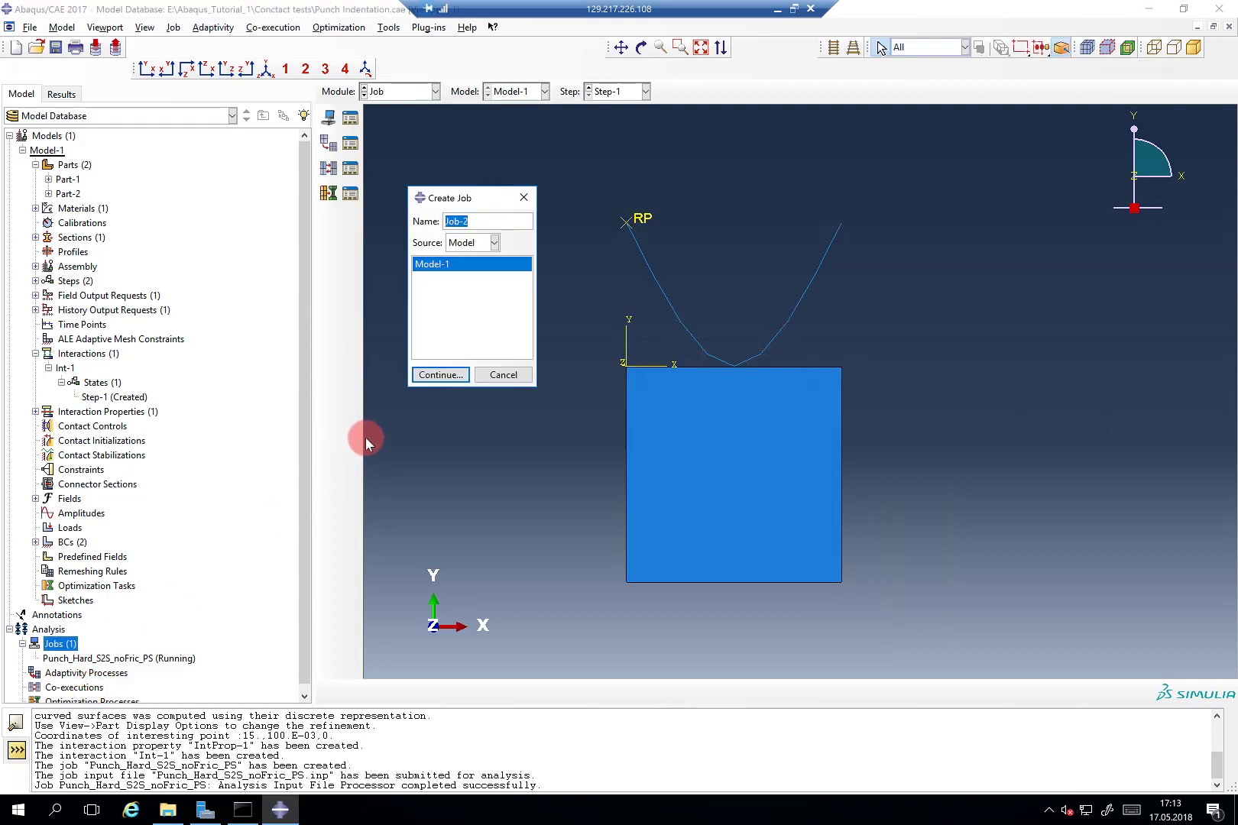
{"action": "type", "text": "Punch"}
{"action": "type", "text": "_Hard"}
{"action": "type", "text": "_N2S"}
{"action": "type", "text": "_noFric"}
{"action": "type", "text": "_PS"}
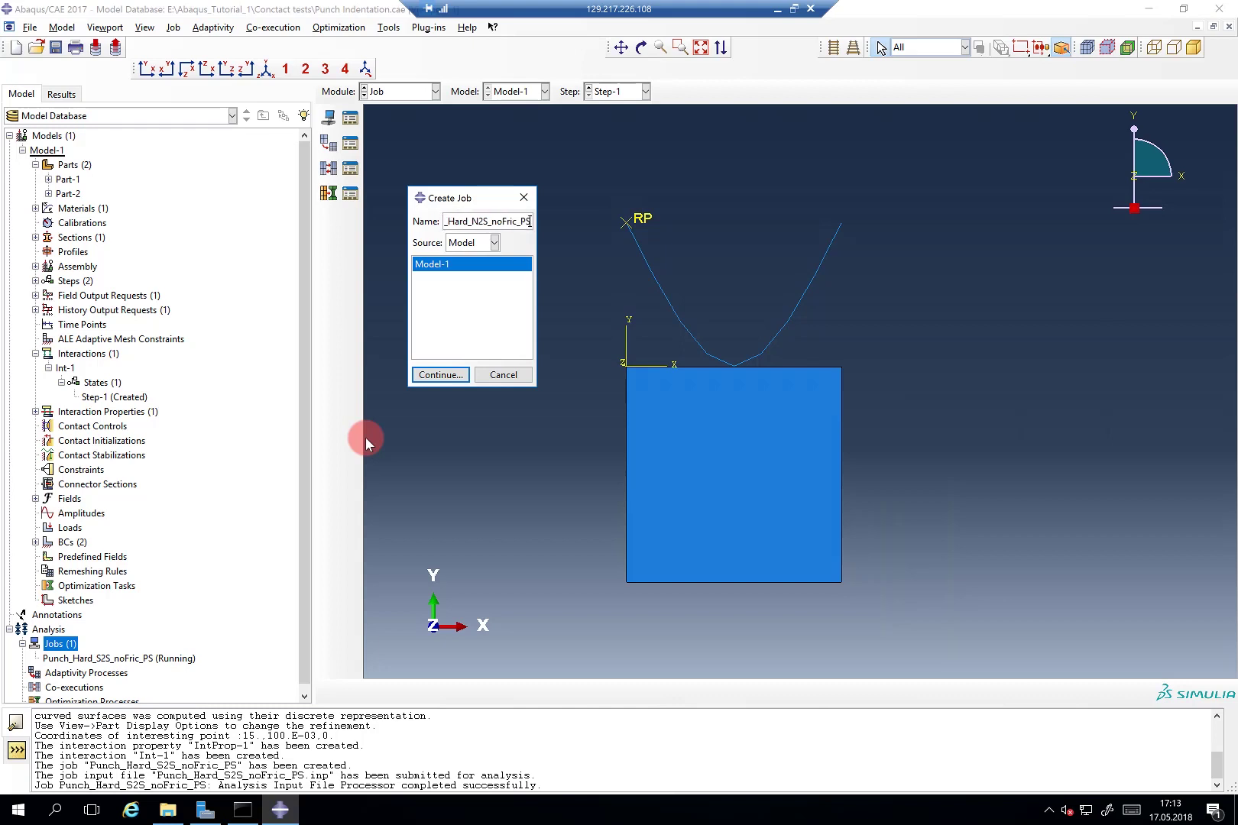
{"action": "left_click", "coordinate": [441, 374]}
{"action": "left_click", "coordinate": [371, 607]}
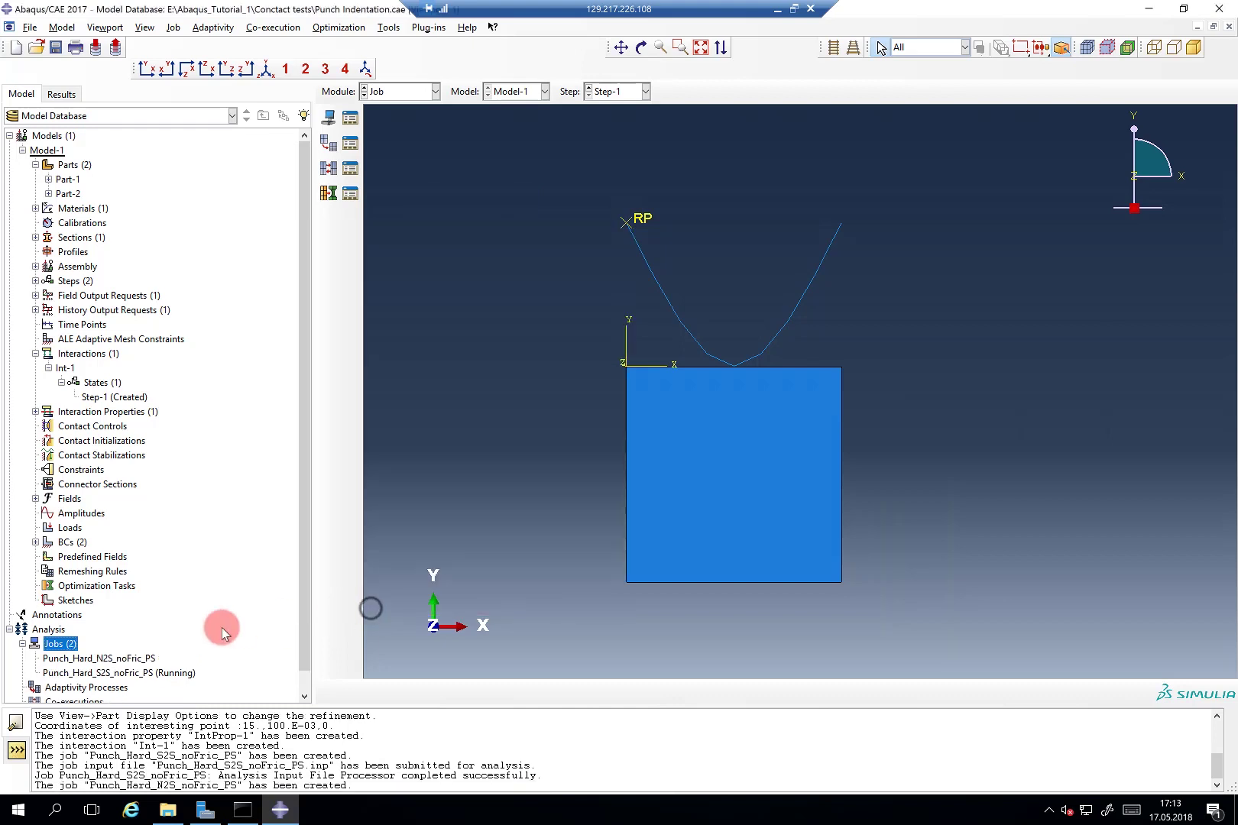
Submit the Punch_Hard_N2S_noFric_PS job for analysis.
{"action": "left_click", "coordinate": [126, 658]}
{"action": "right_click", "coordinate": [129, 658]}
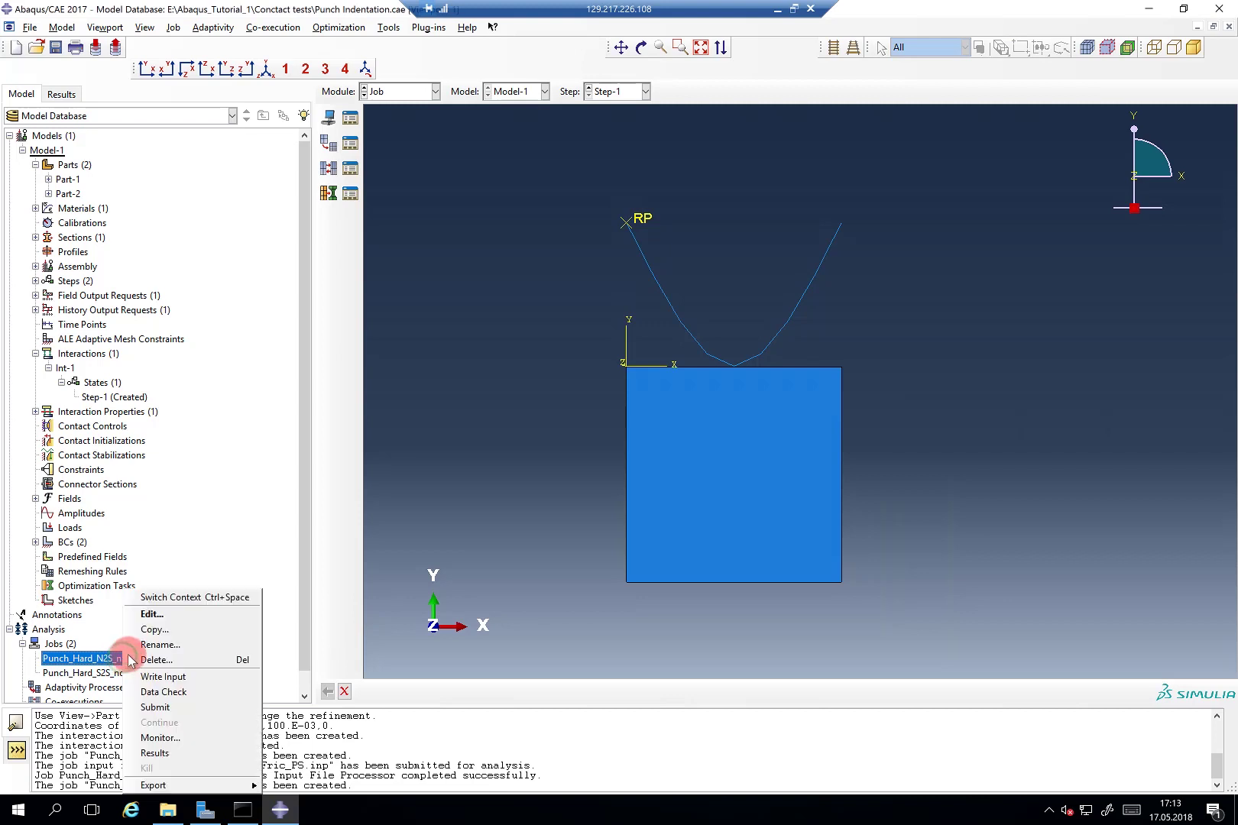
{"action": "left_click", "coordinate": [156, 707]}
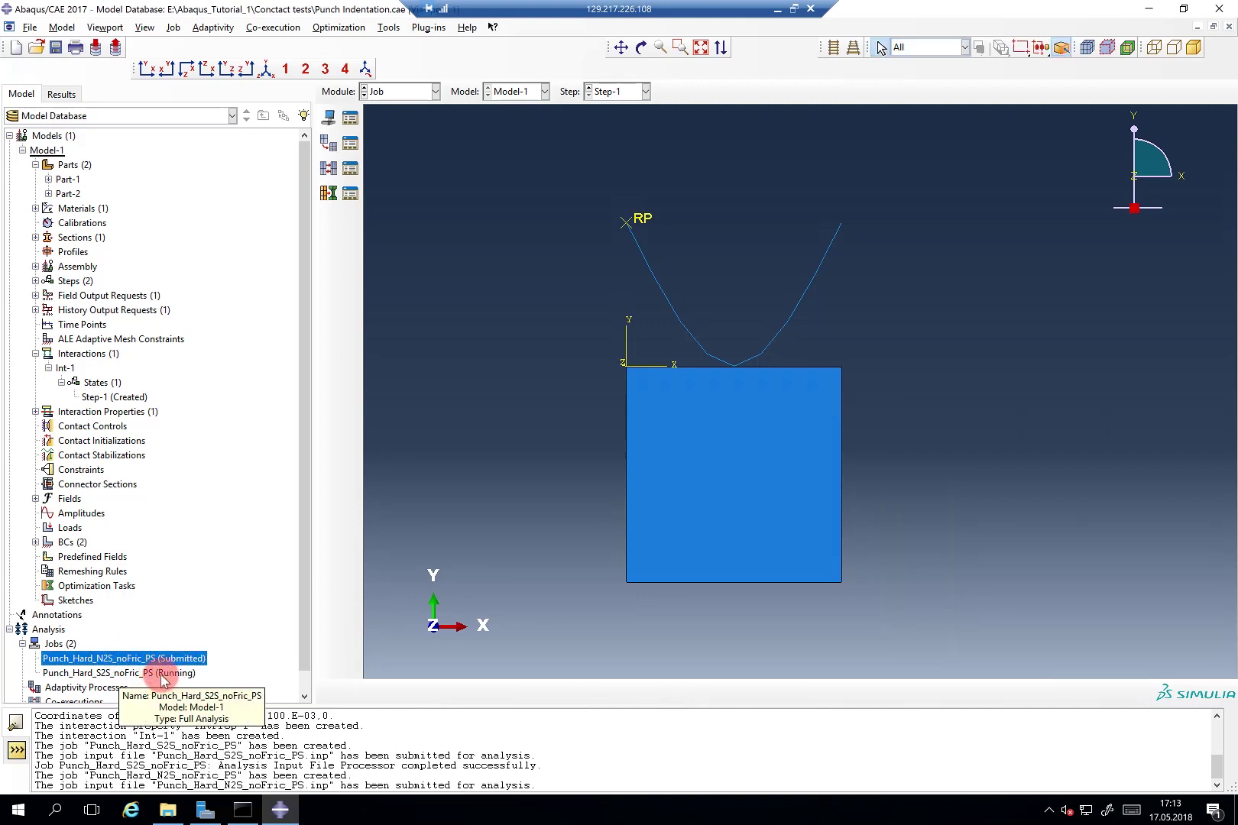
Monitor the running Punch_Hard_S2S_noFric_PS job and examine its increments, iterations and step time.
{"action": "right_click", "coordinate": [158, 673]}
{"action": "left_click", "coordinate": [197, 739]}
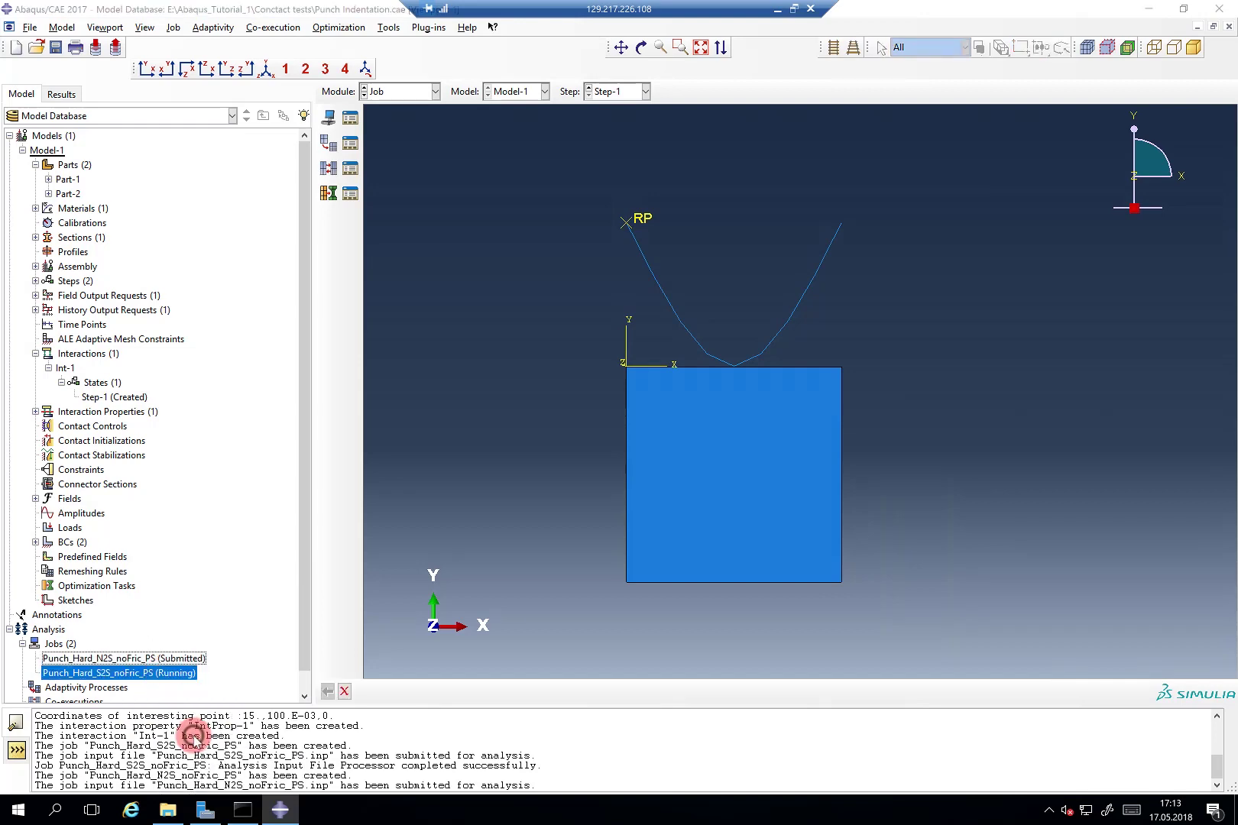
{"action": "left_click_drag", "start_coordinate": [472, 427], "coordinate": [610, 594]}
{"action": "scroll", "coordinate": [383, 247], "scroll_direction": "up", "scroll_amount": 14}
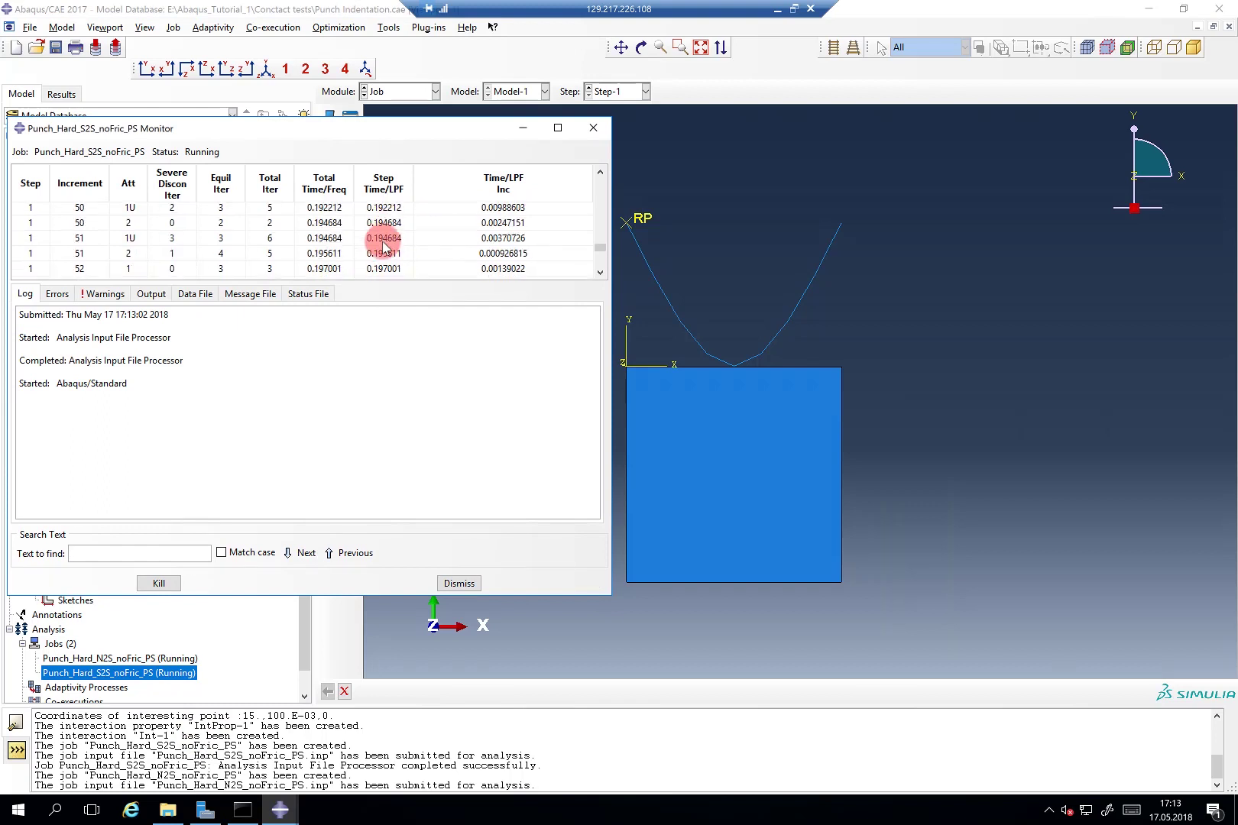
{"action": "scroll", "coordinate": [384, 247], "scroll_direction": "down", "scroll_amount": 9}
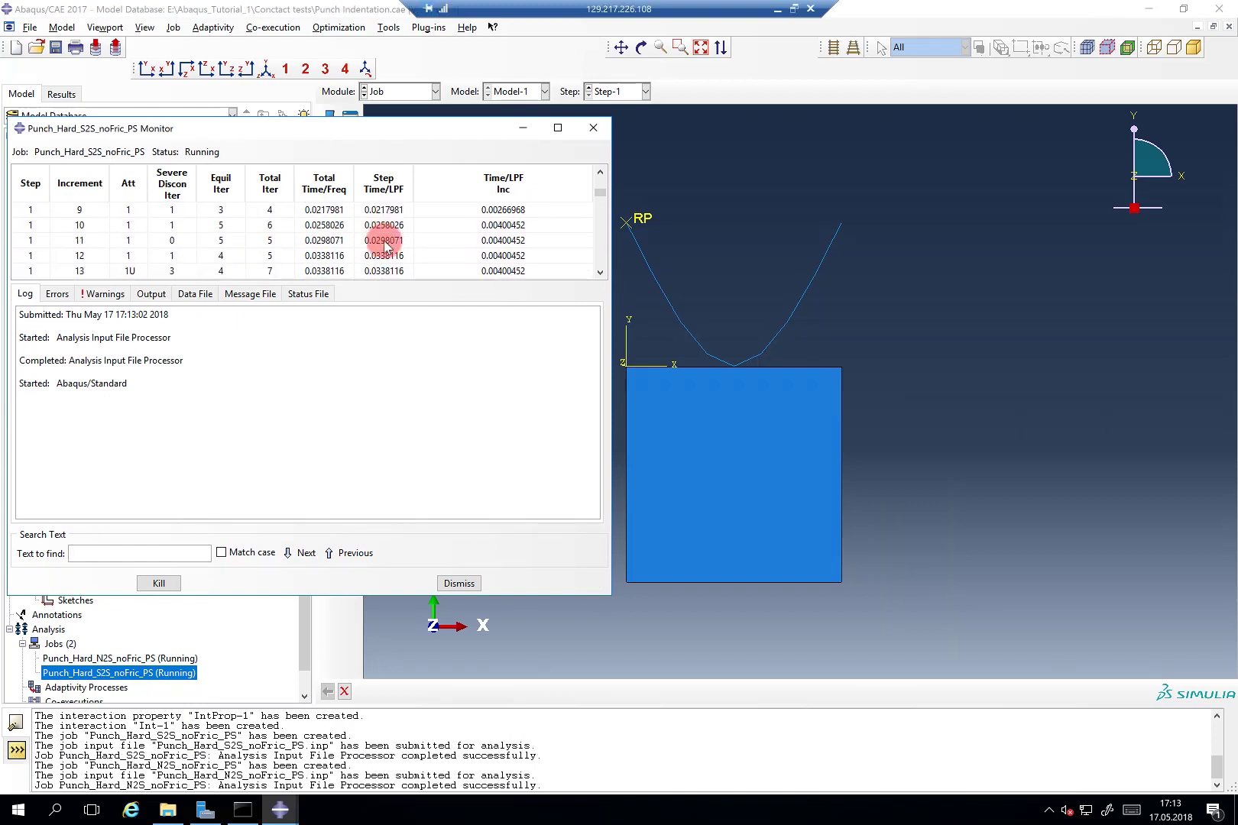
{"action": "scroll", "coordinate": [390, 243], "scroll_direction": "down", "scroll_amount": 8}
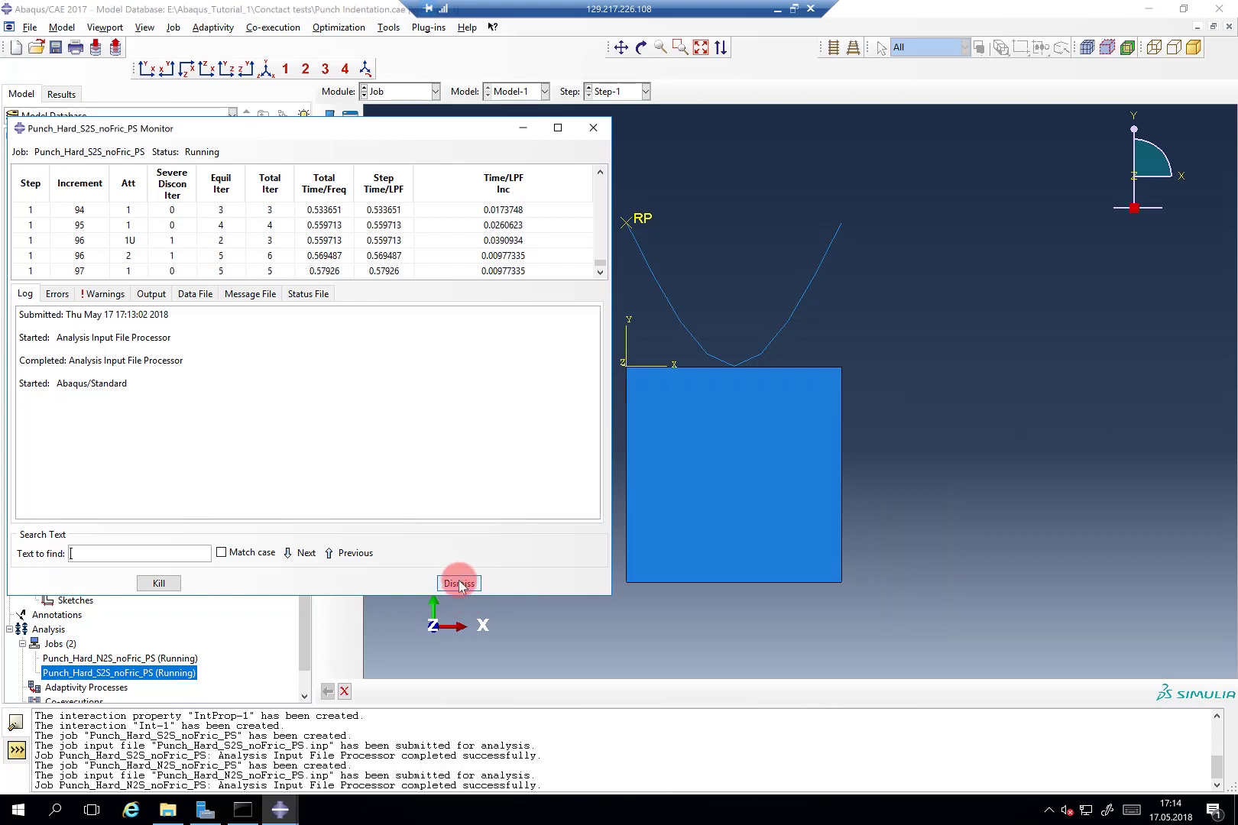
{"action": "left_click", "coordinate": [527, 126]}
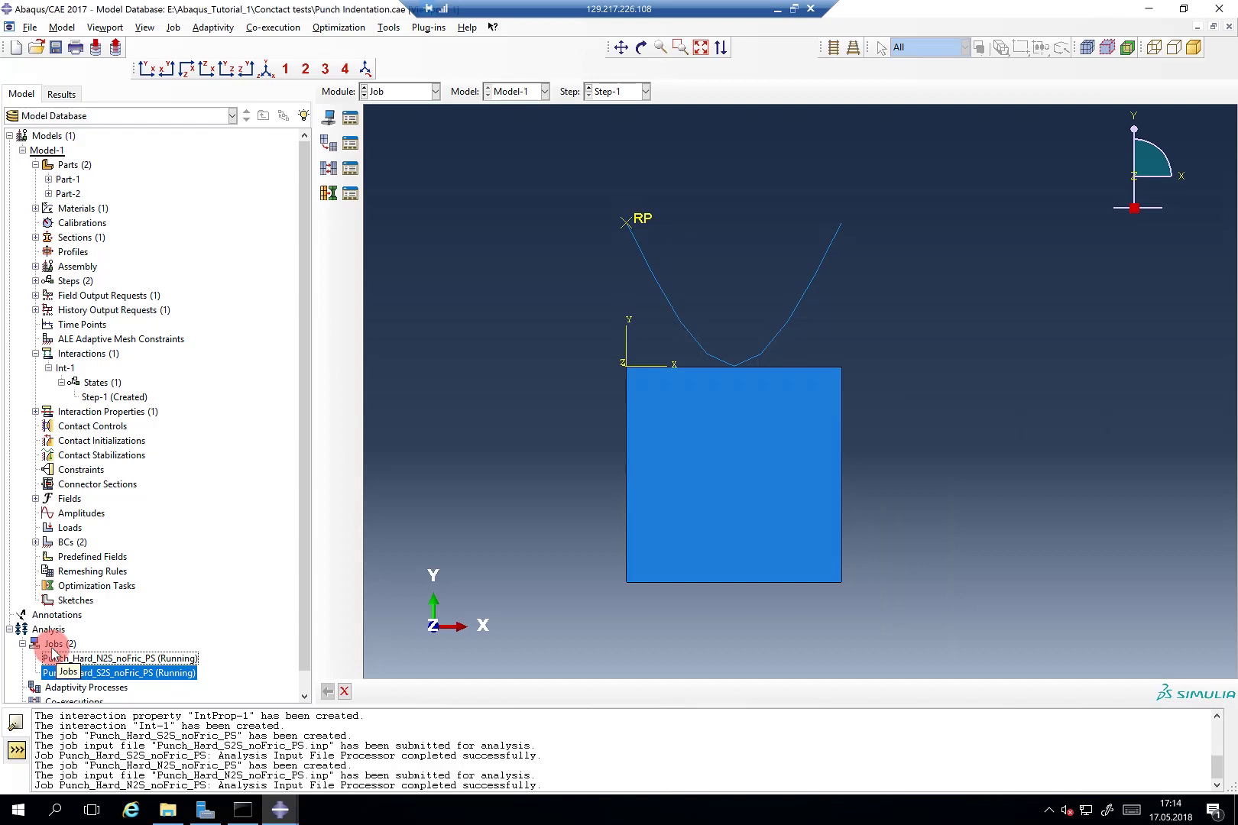
Change the tangential behavior of the IntProp-1 contact property to the Penalty friction formulation with a friction coefficient of 0.2.
{"action": "left_click", "coordinate": [35, 353]}
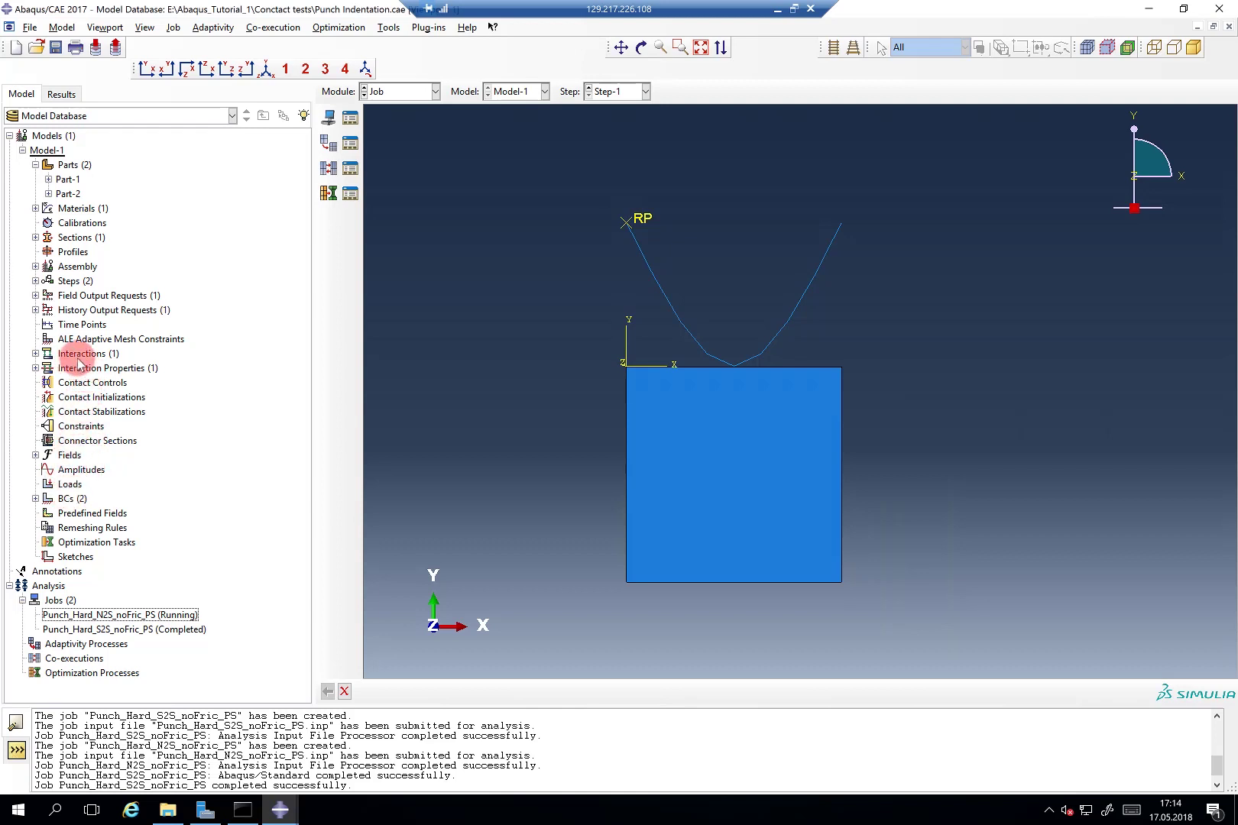
{"action": "left_click", "coordinate": [35, 368]}
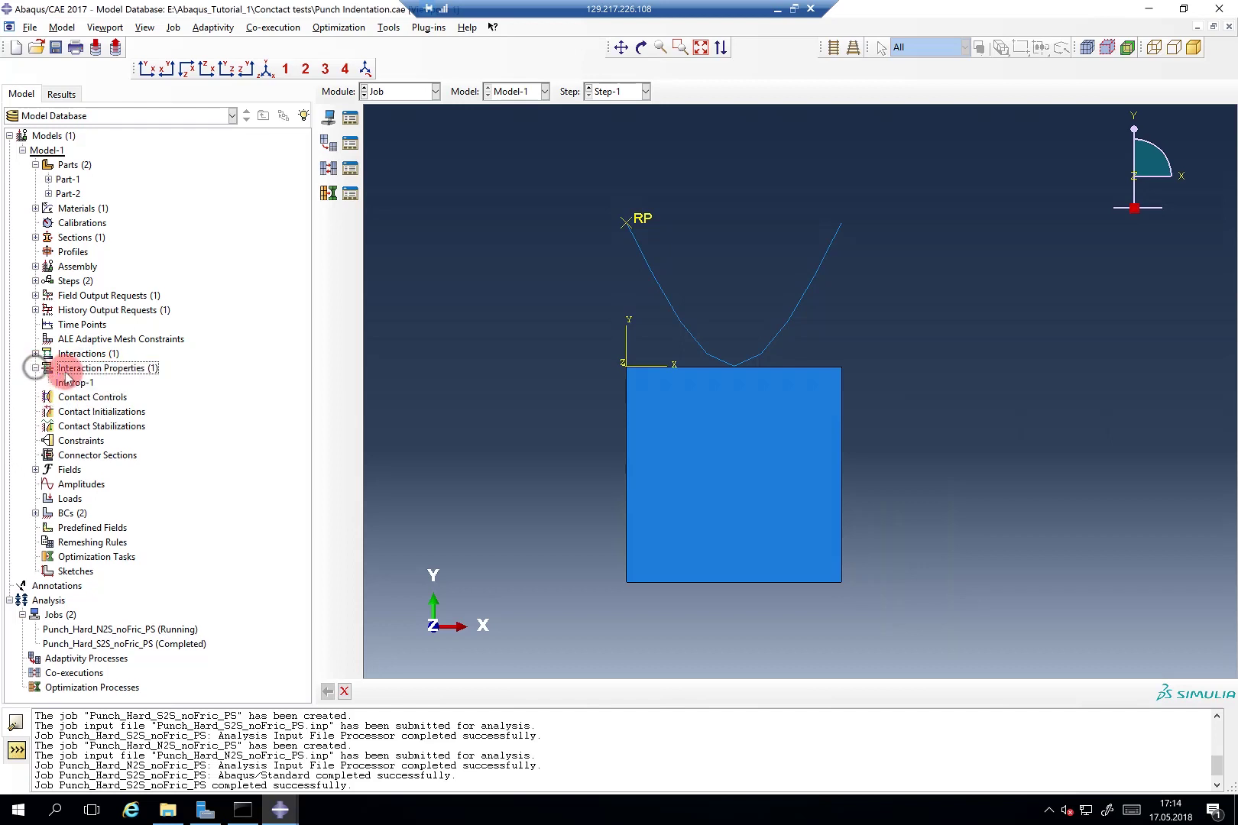
{"action": "double_click", "coordinate": [74, 382]}
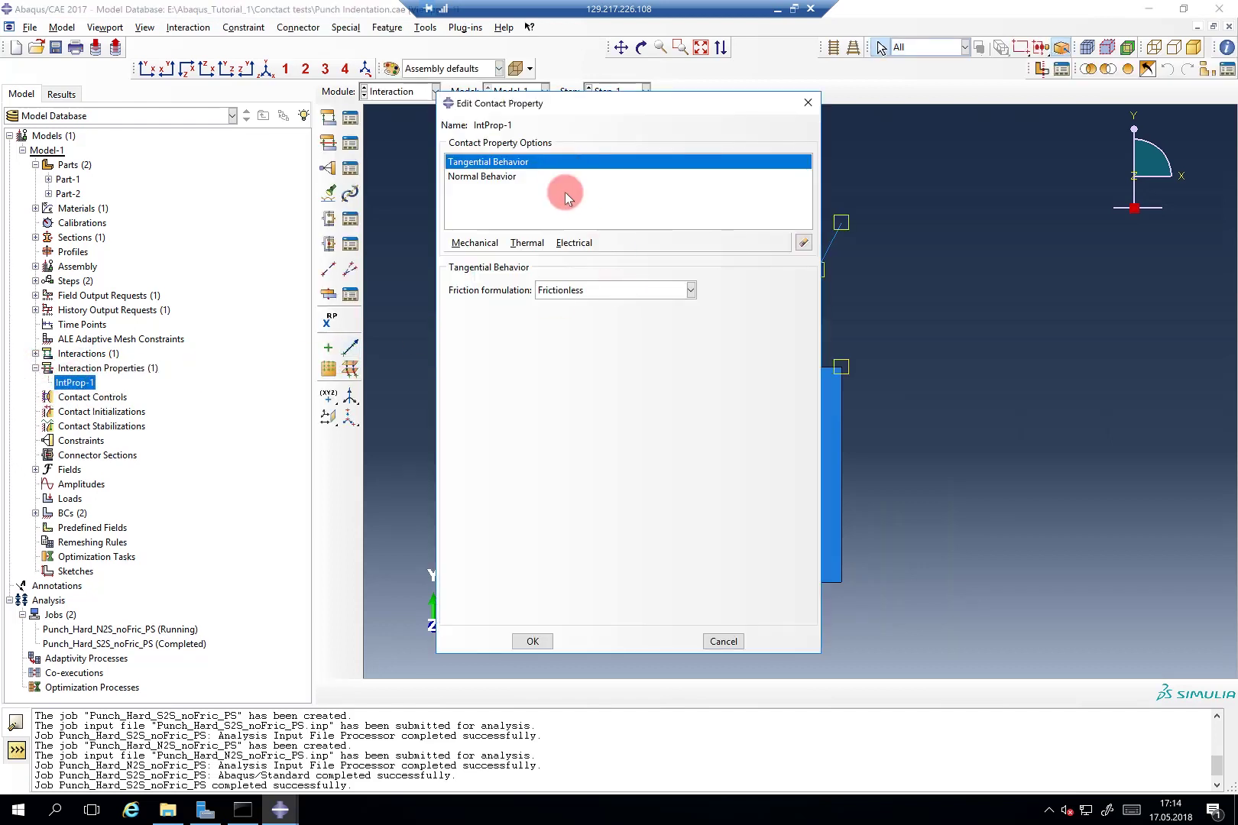
{"action": "left_click", "coordinate": [571, 291]}
{"action": "left_click", "coordinate": [566, 312]}
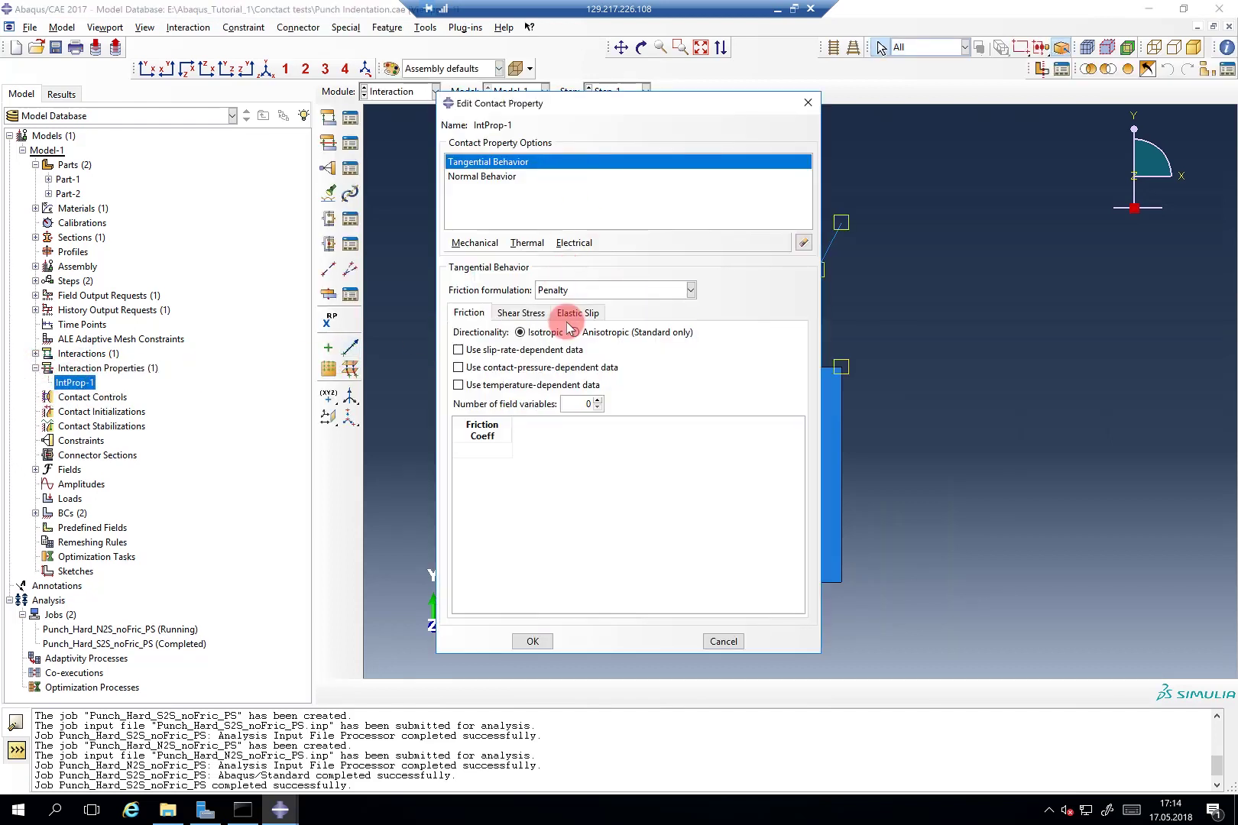
{"action": "left_click", "coordinate": [506, 451]}
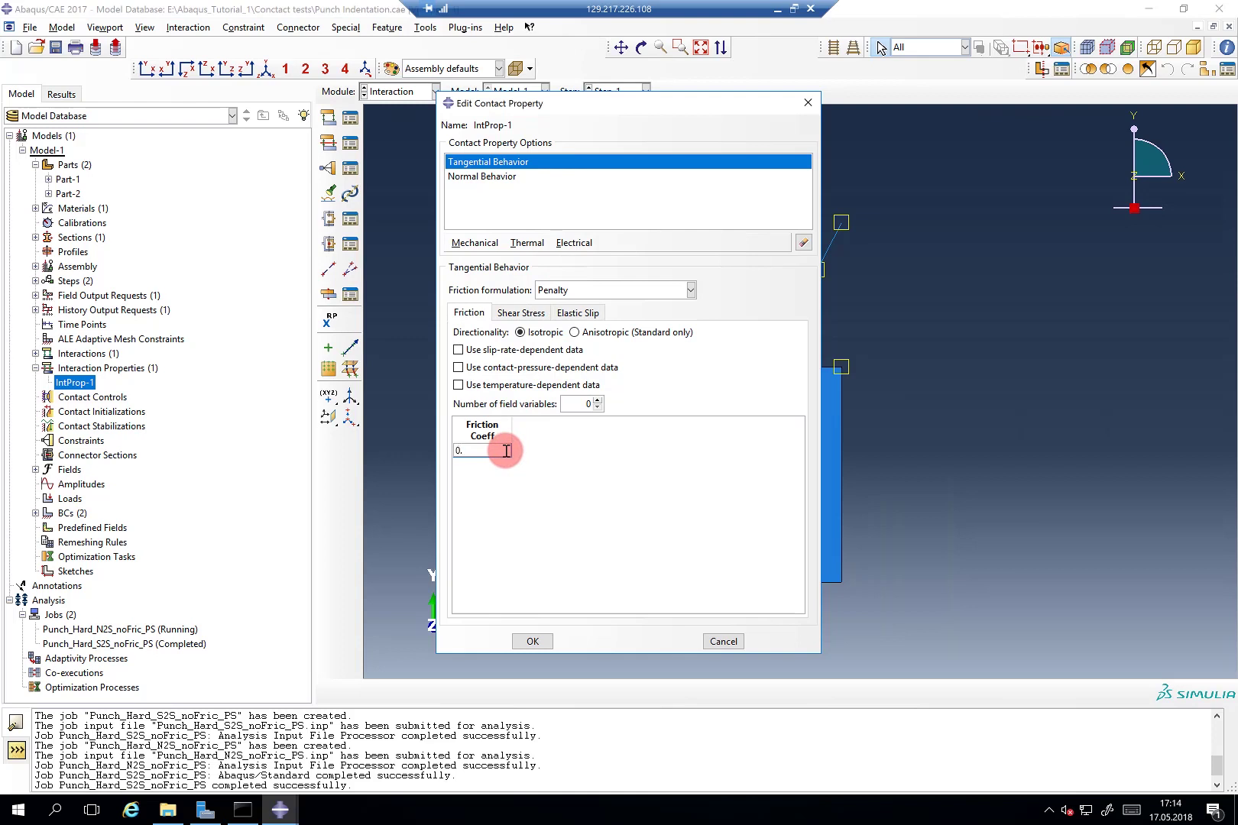
{"action": "type", "text": "0.2"}
{"action": "left_click", "coordinate": [533, 641]}
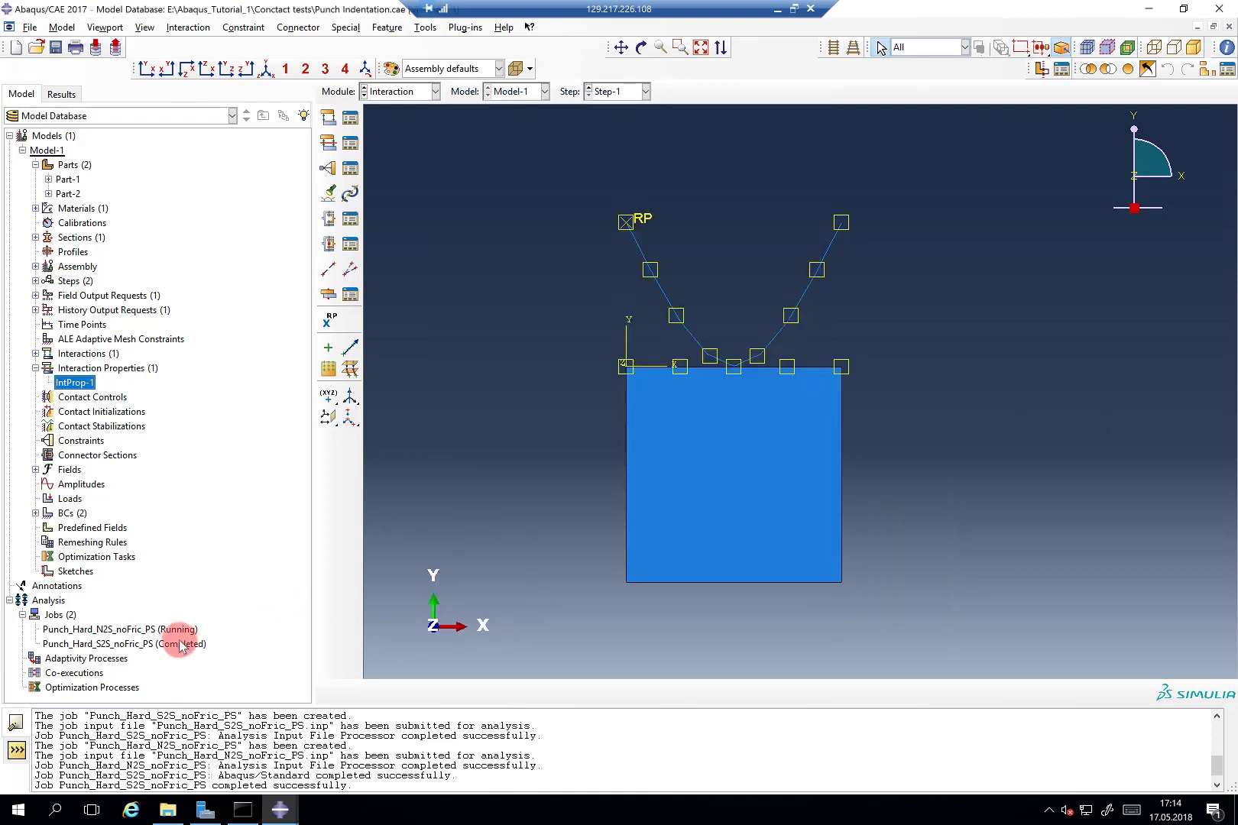
Create a full analysis job named Punch_Hard_N2S_Fric02_PS from Model-1 with the default settings.
{"action": "left_click", "coordinate": [73, 616]}
{"action": "right_click", "coordinate": [62, 615]}
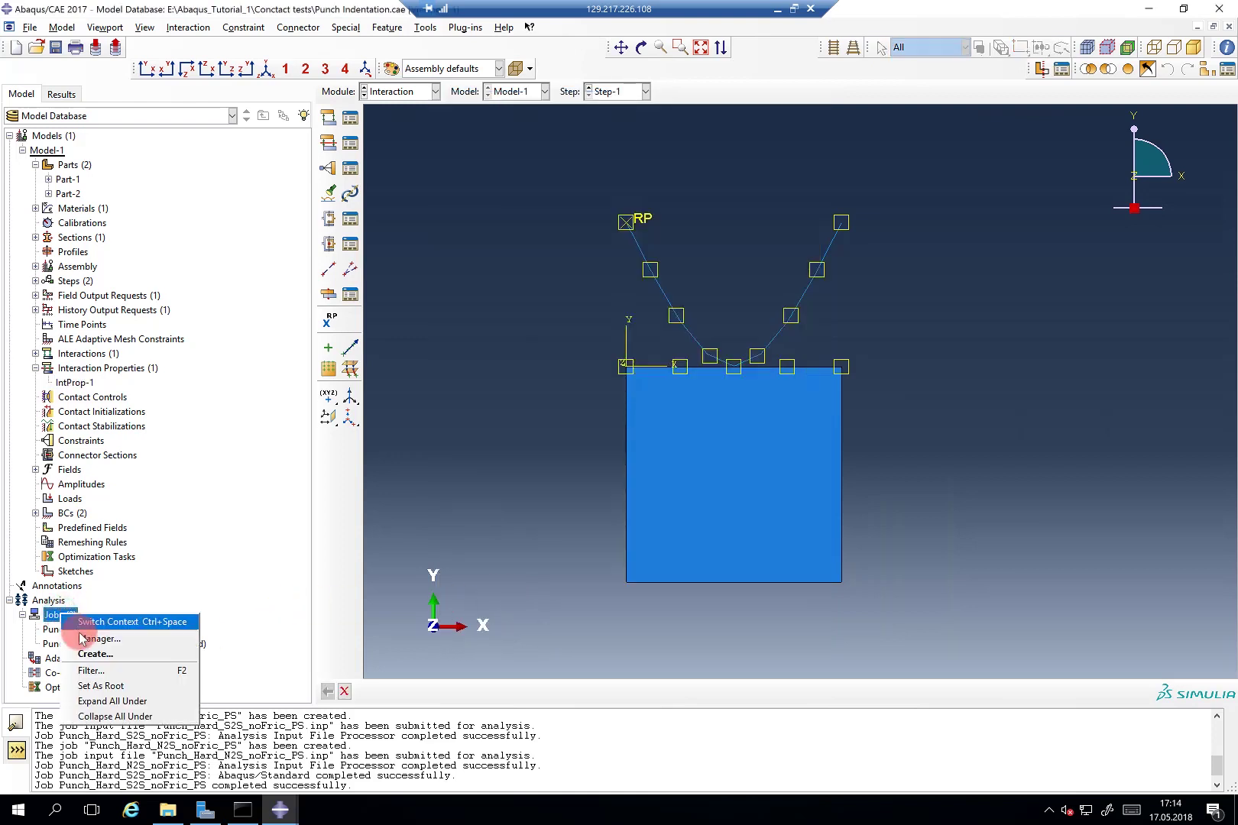
{"action": "left_click", "coordinate": [93, 655]}
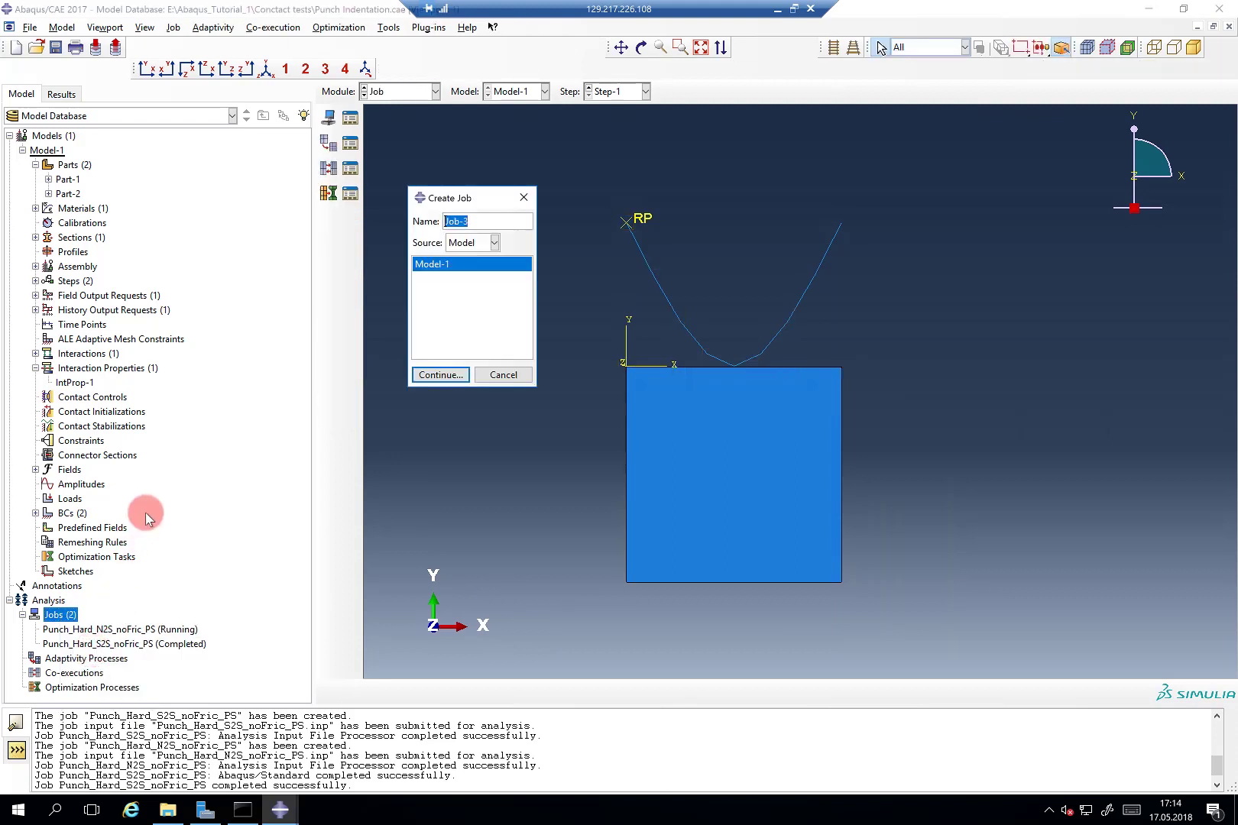
{"action": "type", "text": "Punch"}
{"action": "type", "text": "_Hard"}
{"action": "type", "text": "_N2S"}
{"action": "type", "text": "_Fric02"}
{"action": "type", "text": "_PS"}
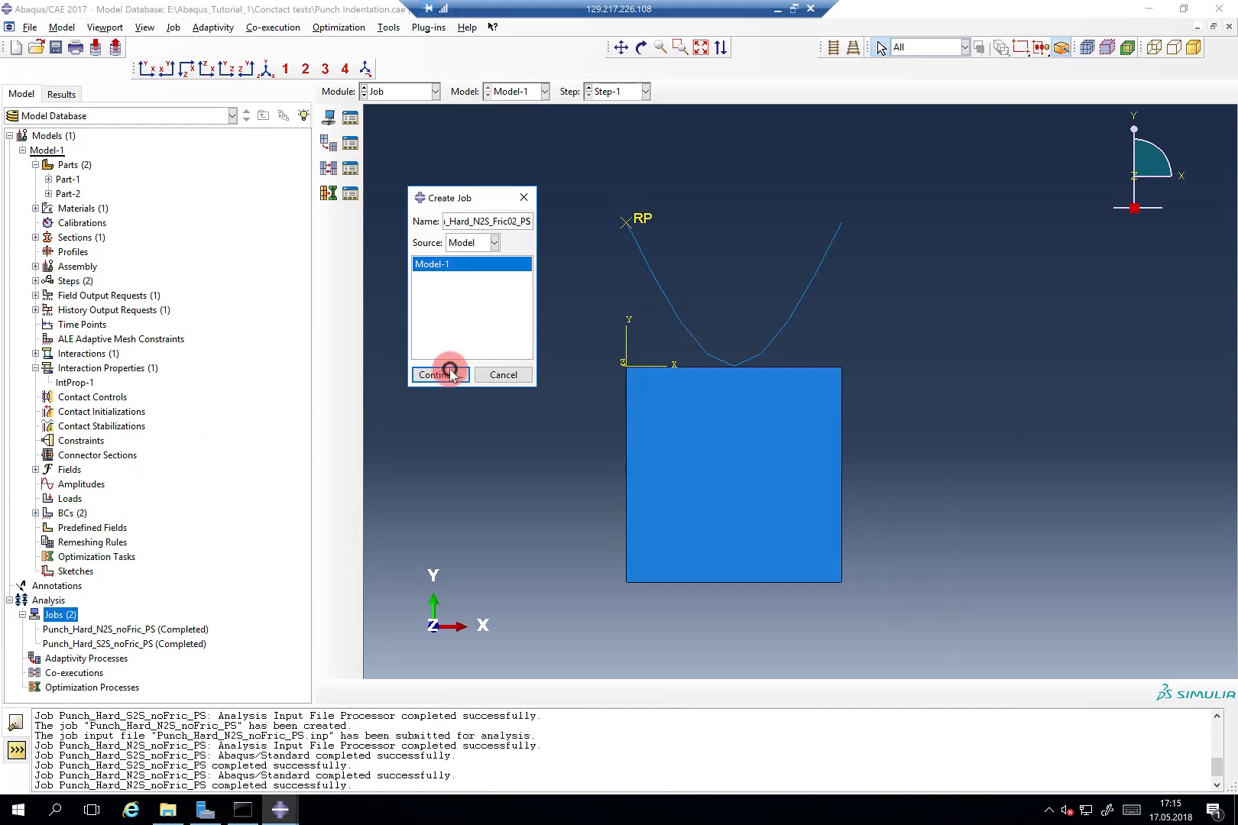
{"action": "key", "text": "Return"}
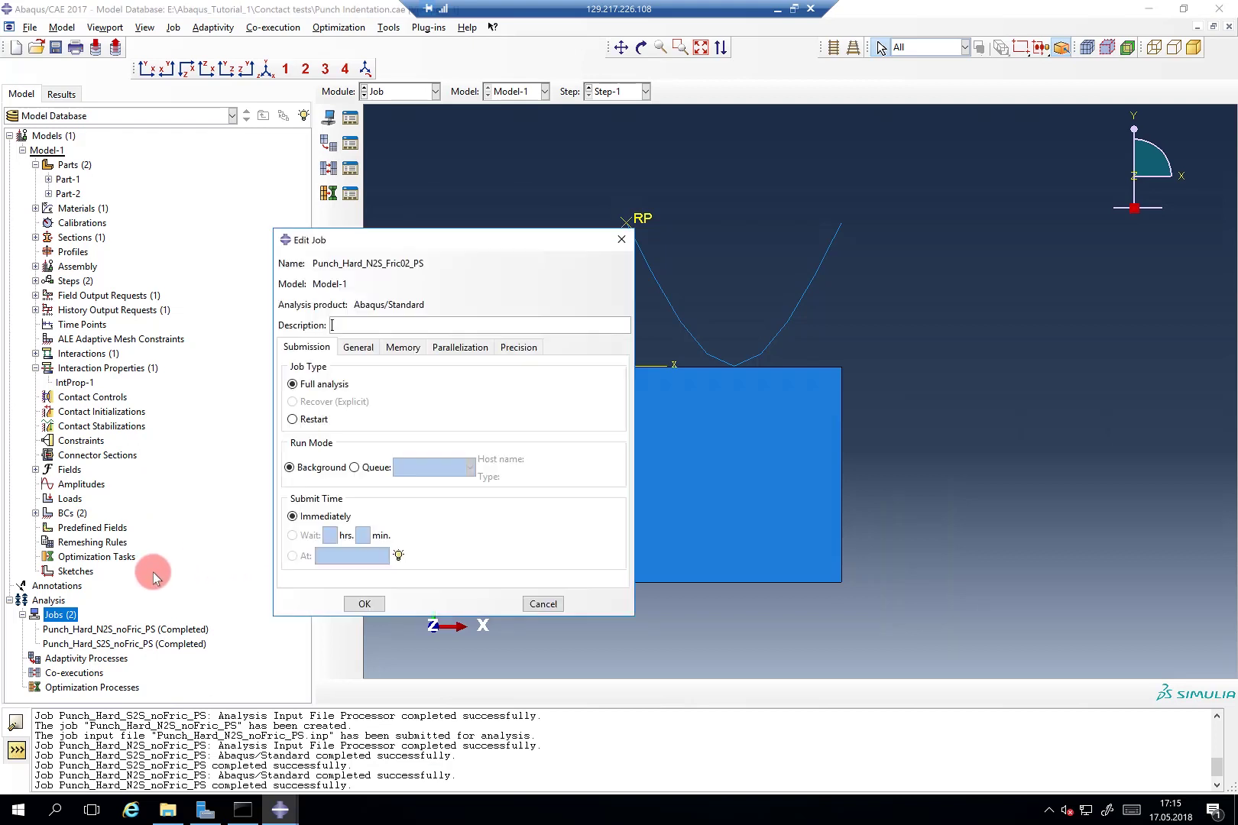
{"action": "left_click", "coordinate": [365, 603]}
Submit the Punch_Hard_N2S_Fric02_PS job for analysis.
{"action": "left_click", "coordinate": [90, 629]}
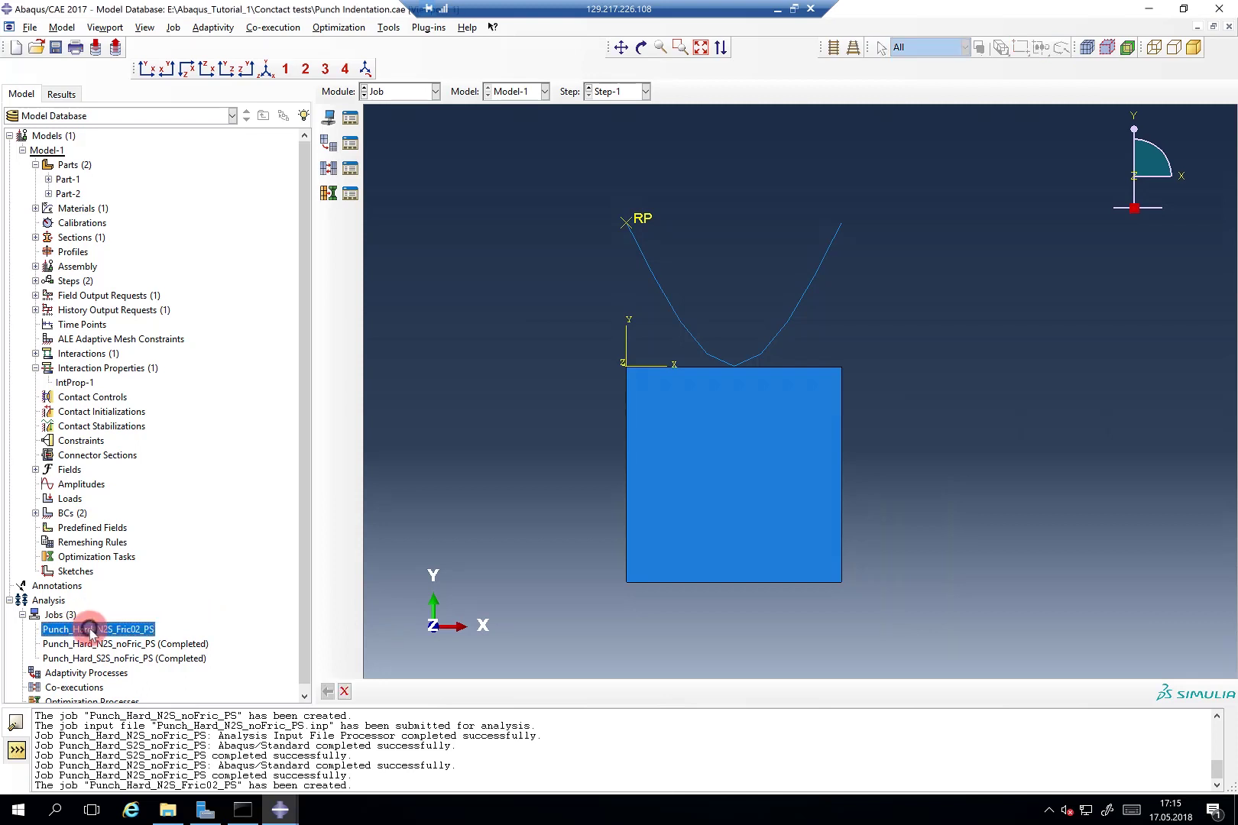
{"action": "right_click", "coordinate": [90, 629]}
{"action": "left_click", "coordinate": [118, 708]}
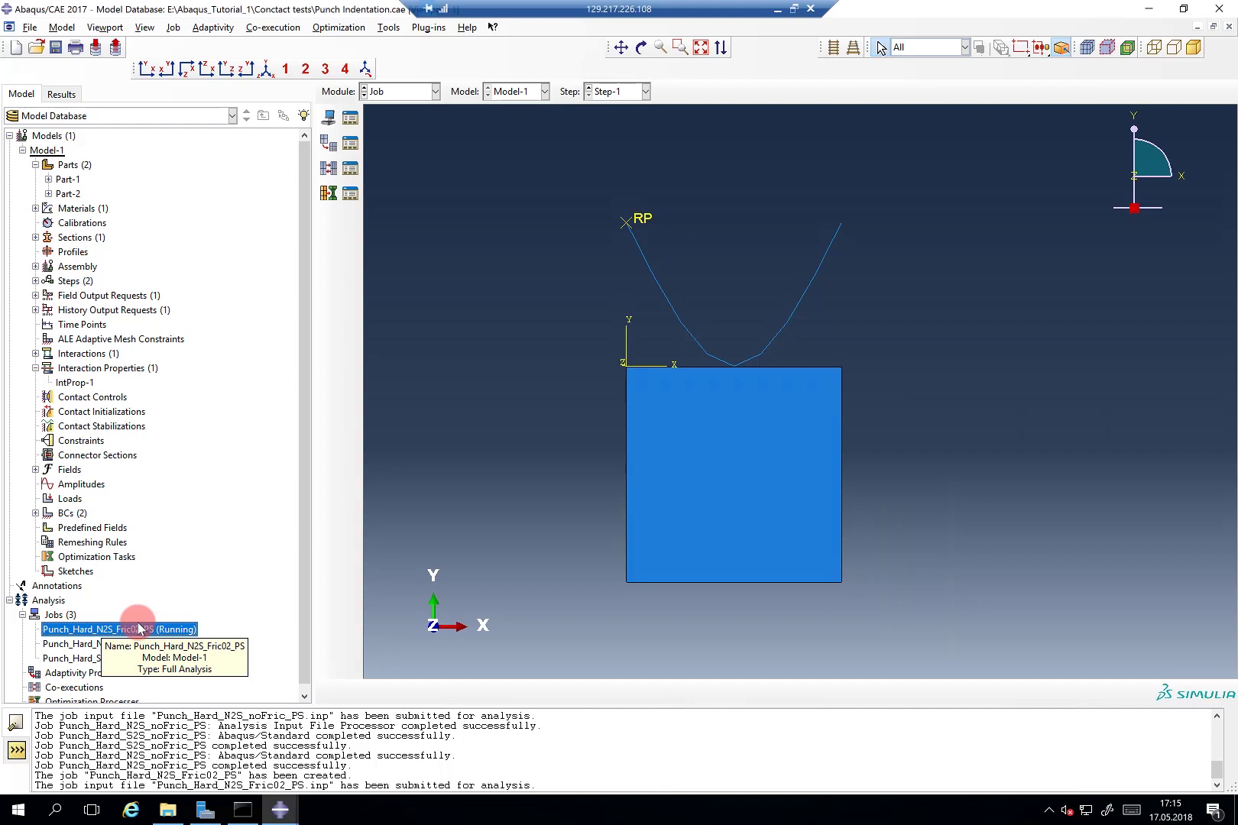
Open the results of the Punch_Hard_S2S_noFric_PS job and plot the Mises stress contours on the deformed shape.
{"action": "left_click", "coordinate": [140, 659]}
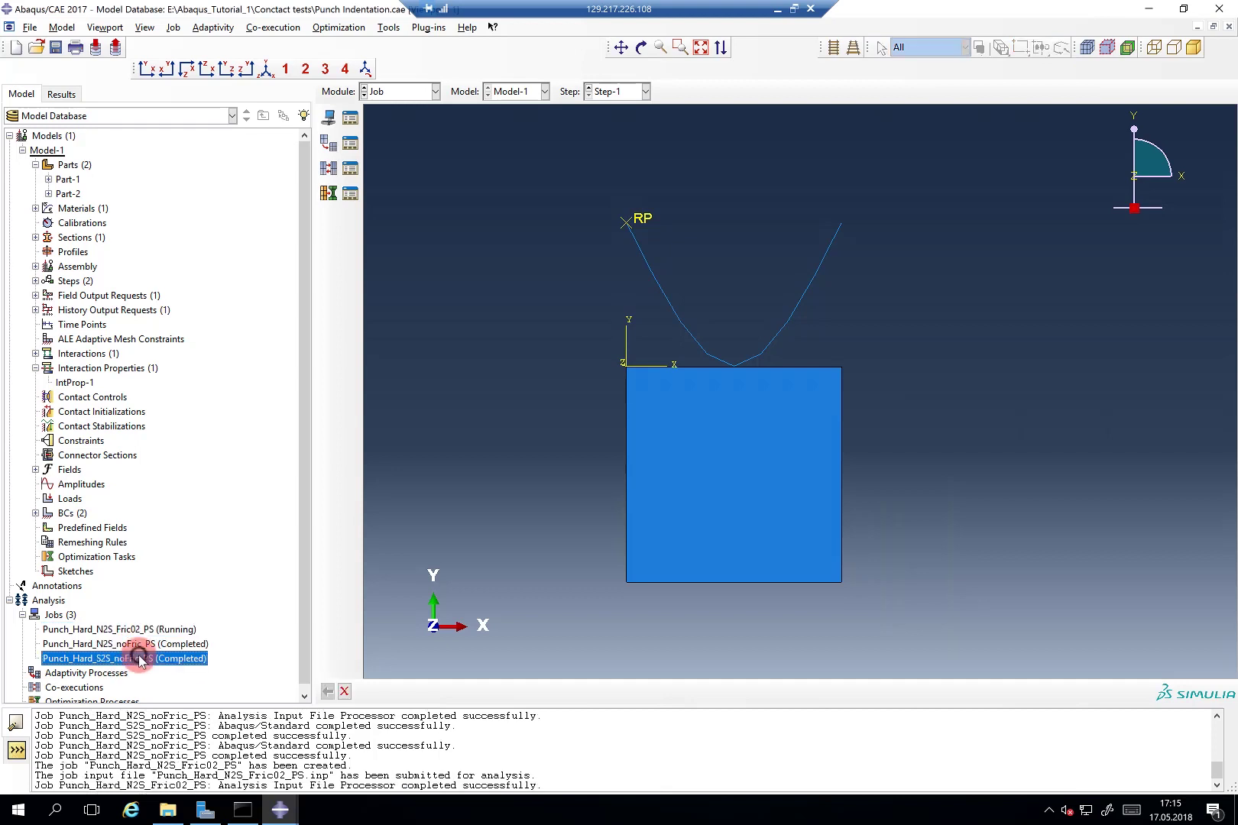
{"action": "right_click", "coordinate": [140, 658]}
{"action": "left_click", "coordinate": [208, 745]}
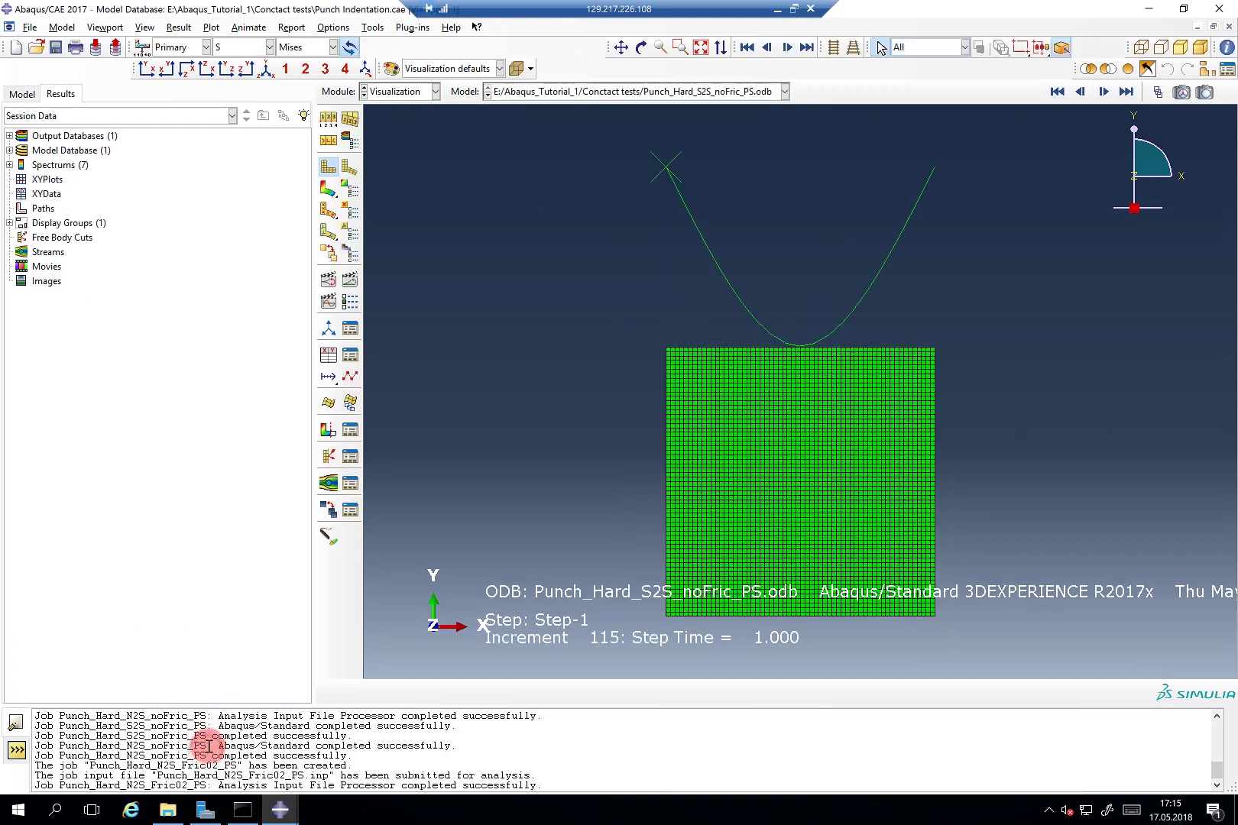
{"action": "left_click", "coordinate": [332, 189]}
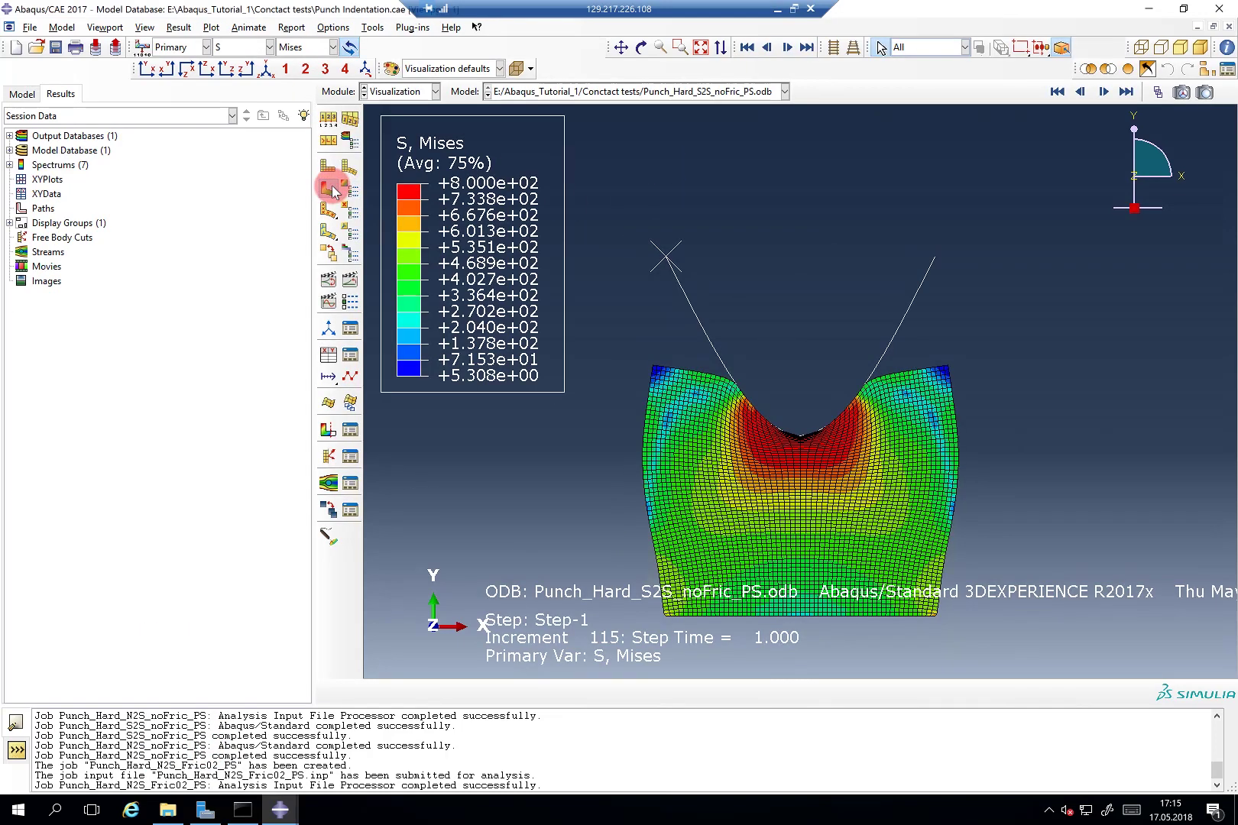